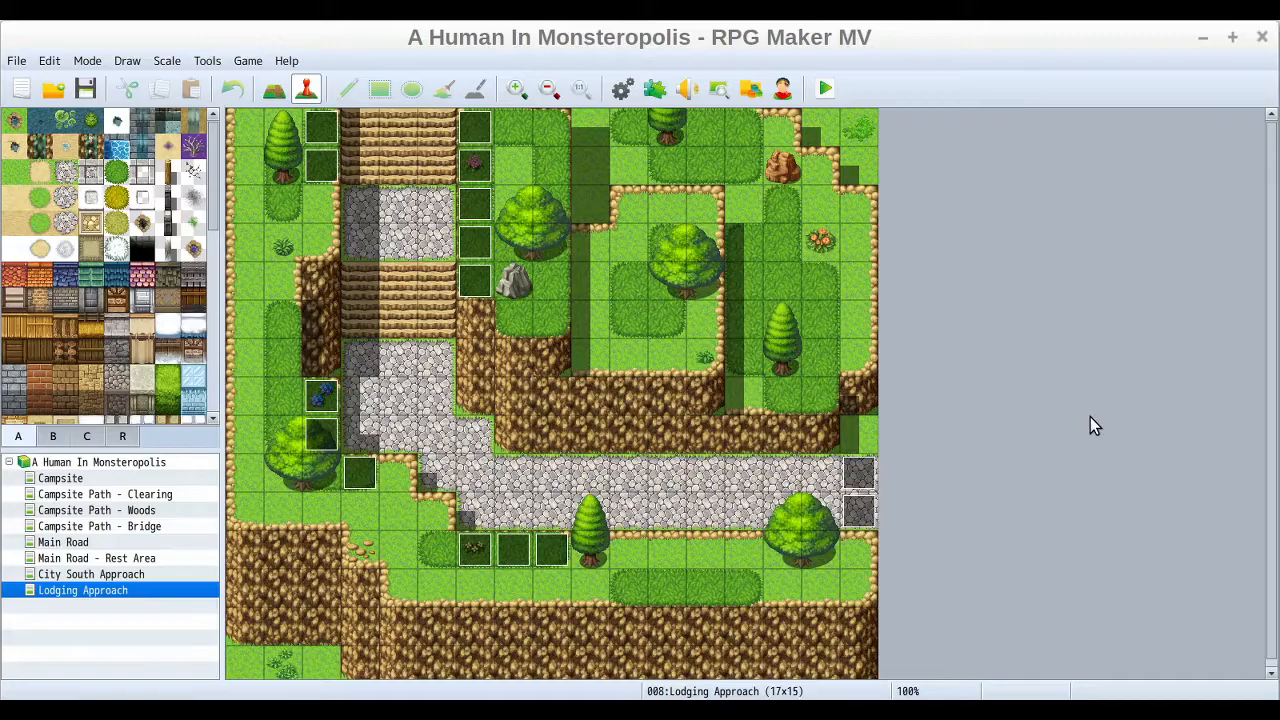
- Open the Campsite map and look through the B tileset down to the tent tiles
{"action": "left_click", "coordinate": [60, 478]}
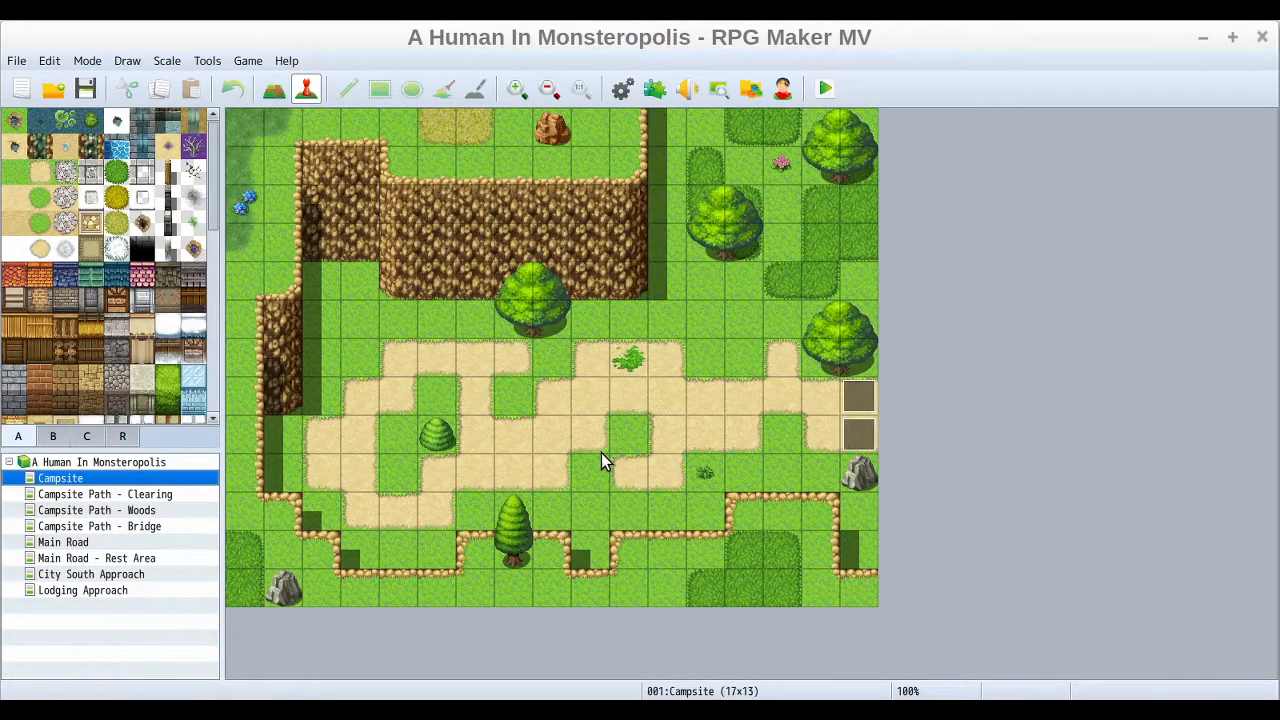
{"action": "left_click", "coordinate": [54, 436]}
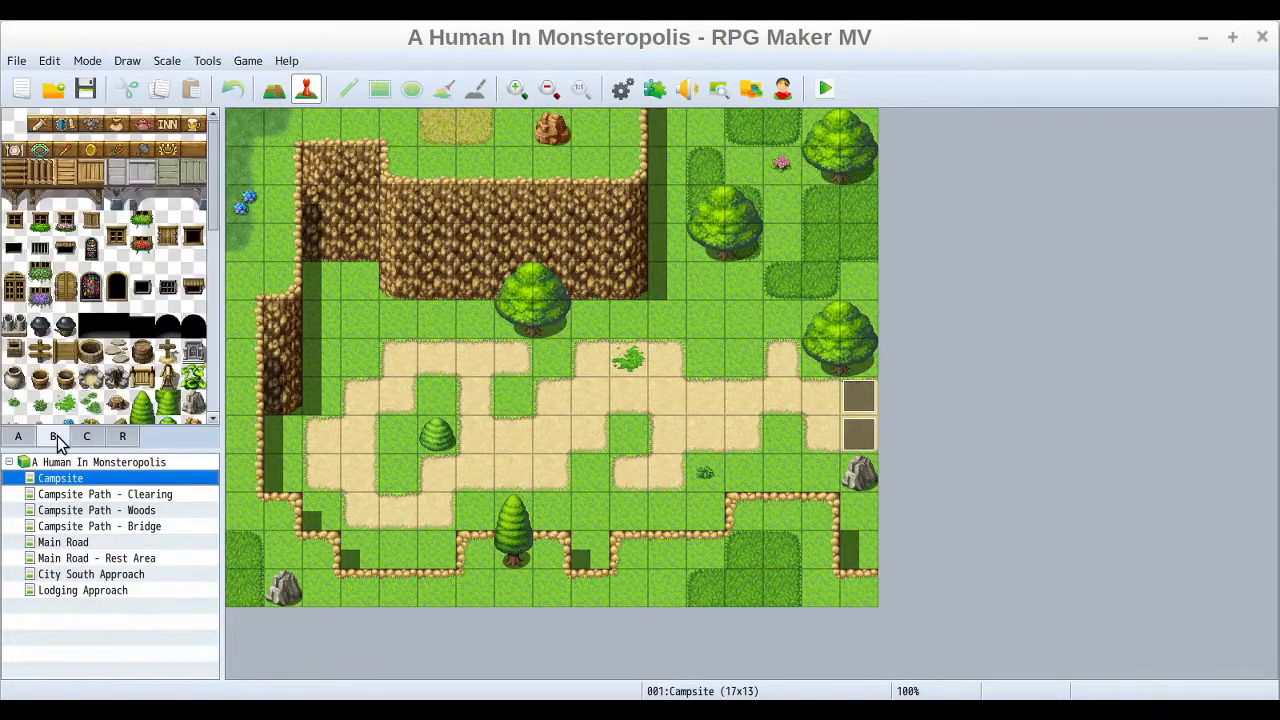
{"action": "scroll", "coordinate": [149, 283], "scroll_direction": "down", "scroll_amount": 2}
{"action": "left_click_drag", "start_coordinate": [214, 180], "coordinate": [217, 398]}
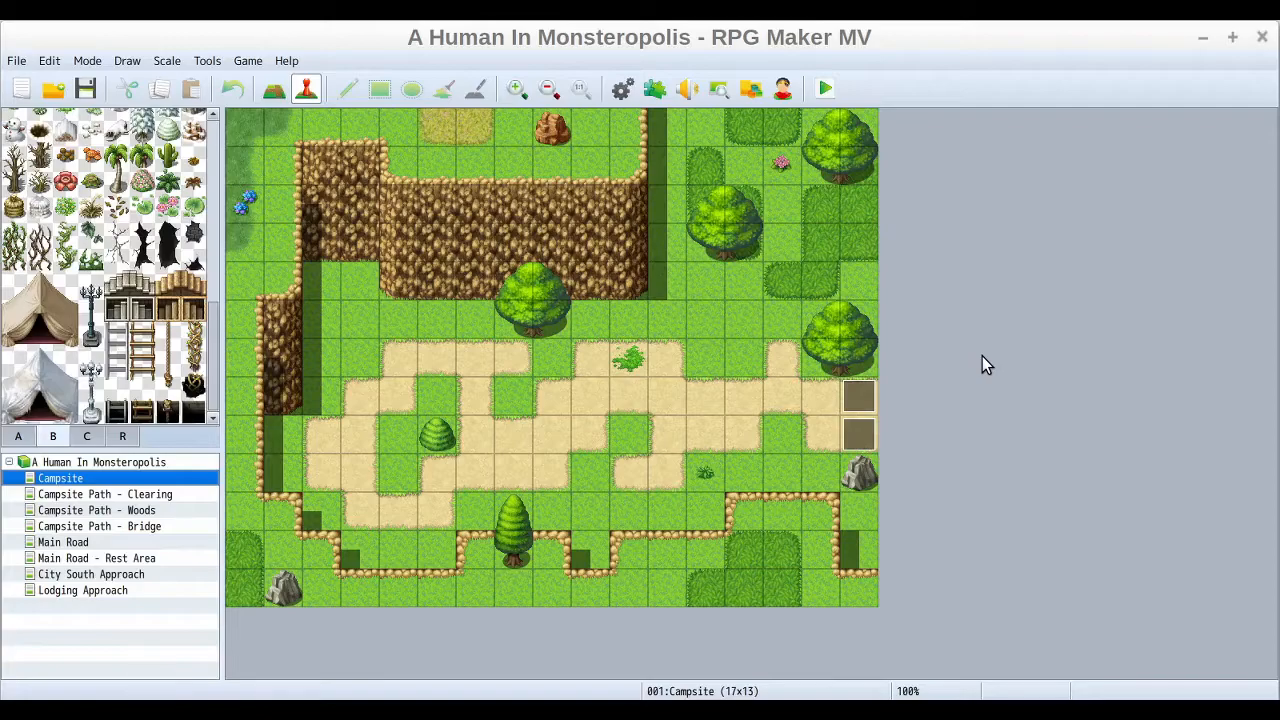
{"action": "right_click", "coordinate": [91, 478]}
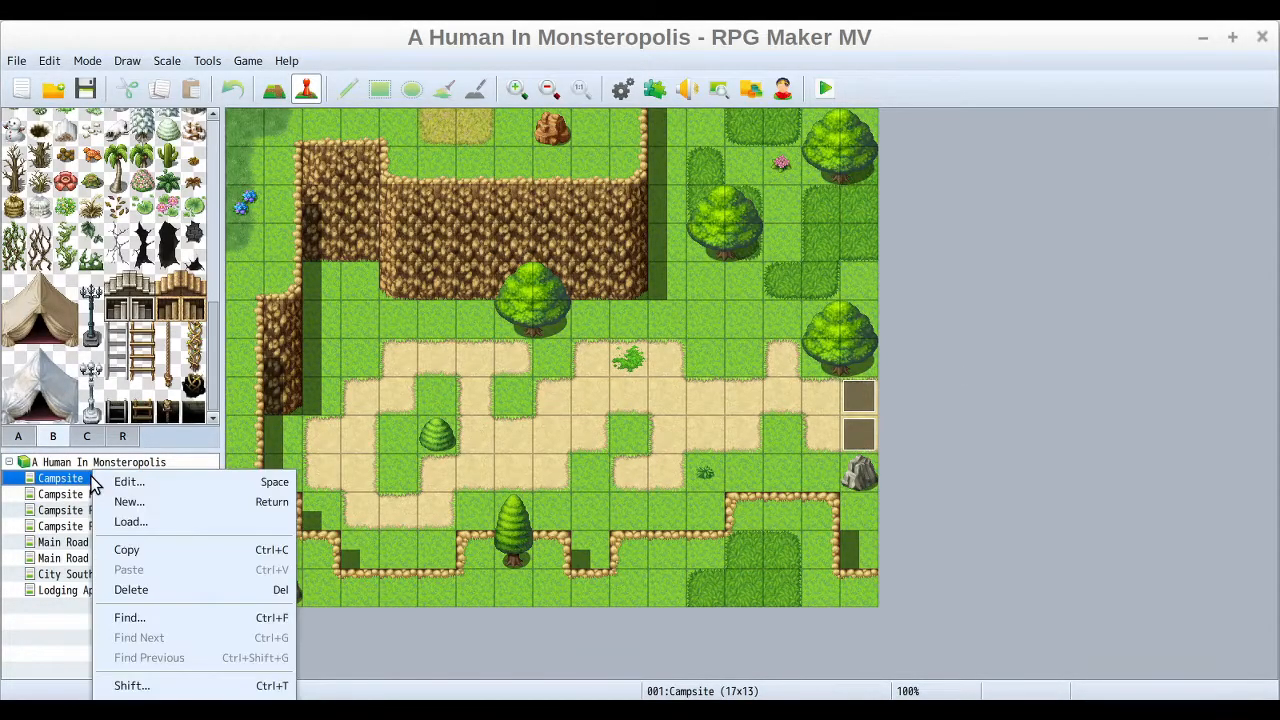
{"action": "left_click", "coordinate": [1013, 209]}
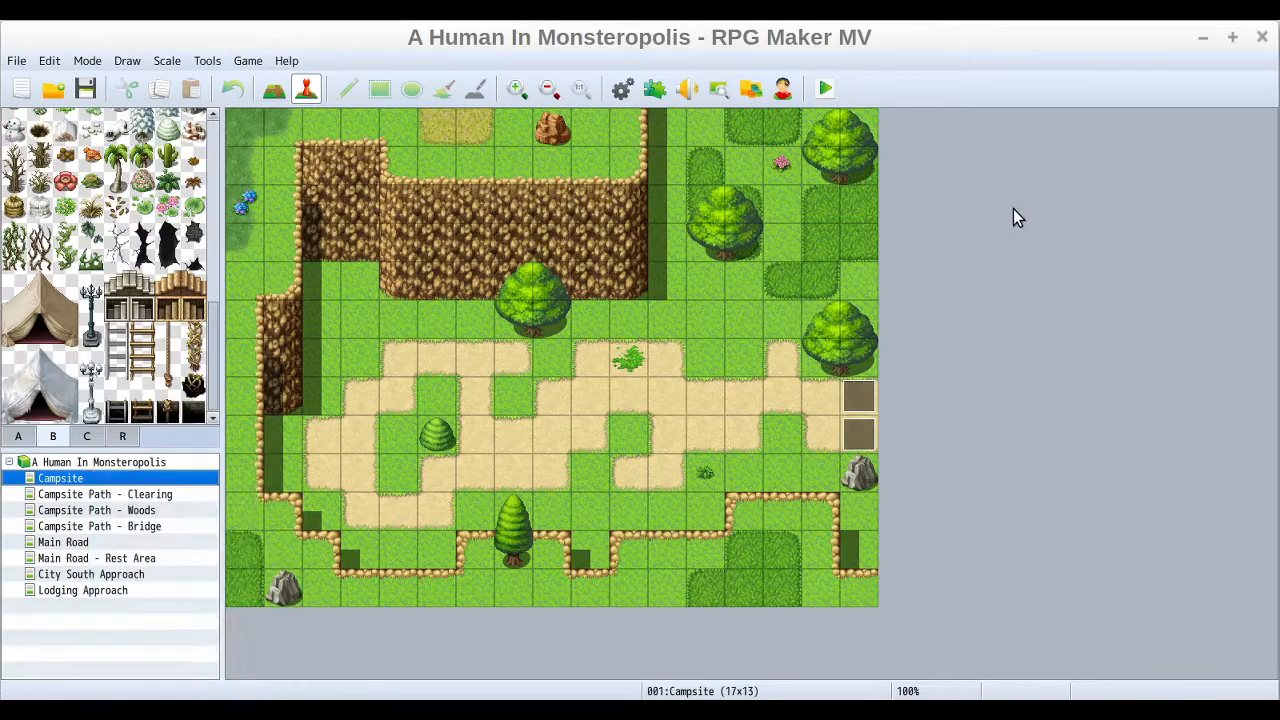
- Pick the Rock Fire Pit B tile from the B tileset and switch to map drawing on the Campsite map
{"action": "scroll", "coordinate": [115, 224], "scroll_direction": "up", "scroll_amount": 5}
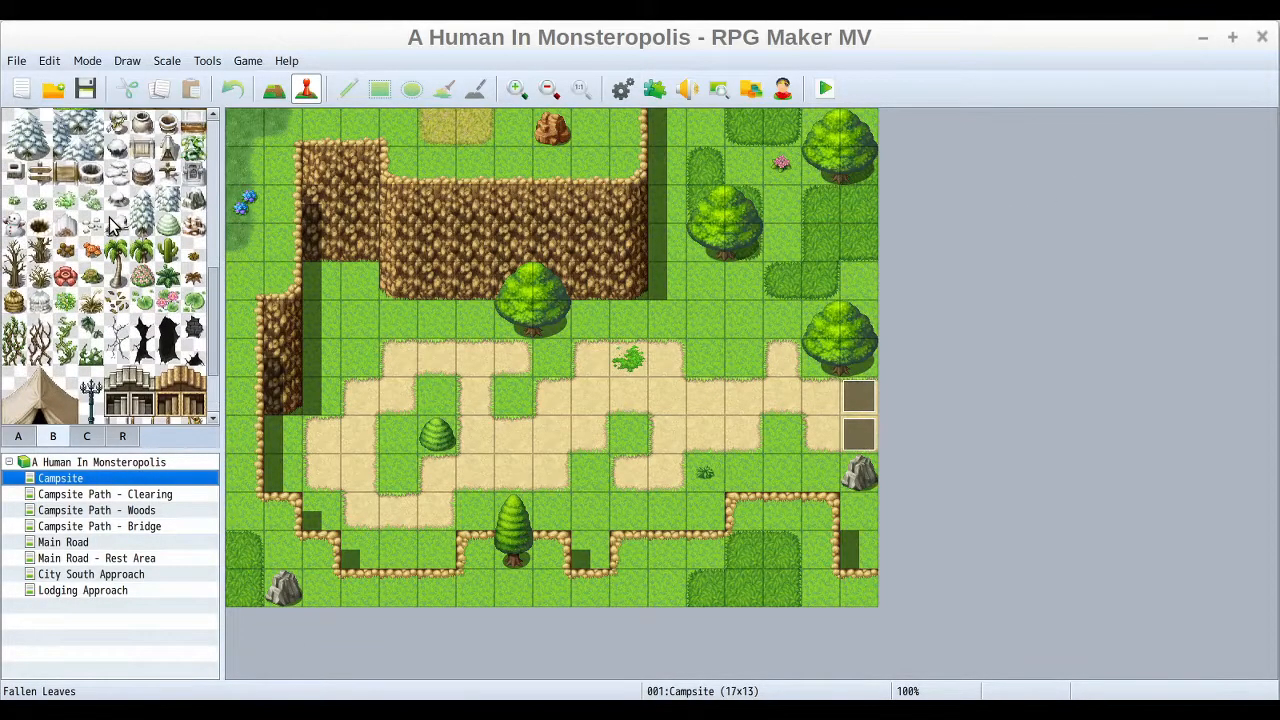
{"action": "scroll", "coordinate": [109, 216], "scroll_direction": "up", "scroll_amount": 1}
{"action": "left_click_drag", "start_coordinate": [213, 286], "coordinate": [209, 216]}
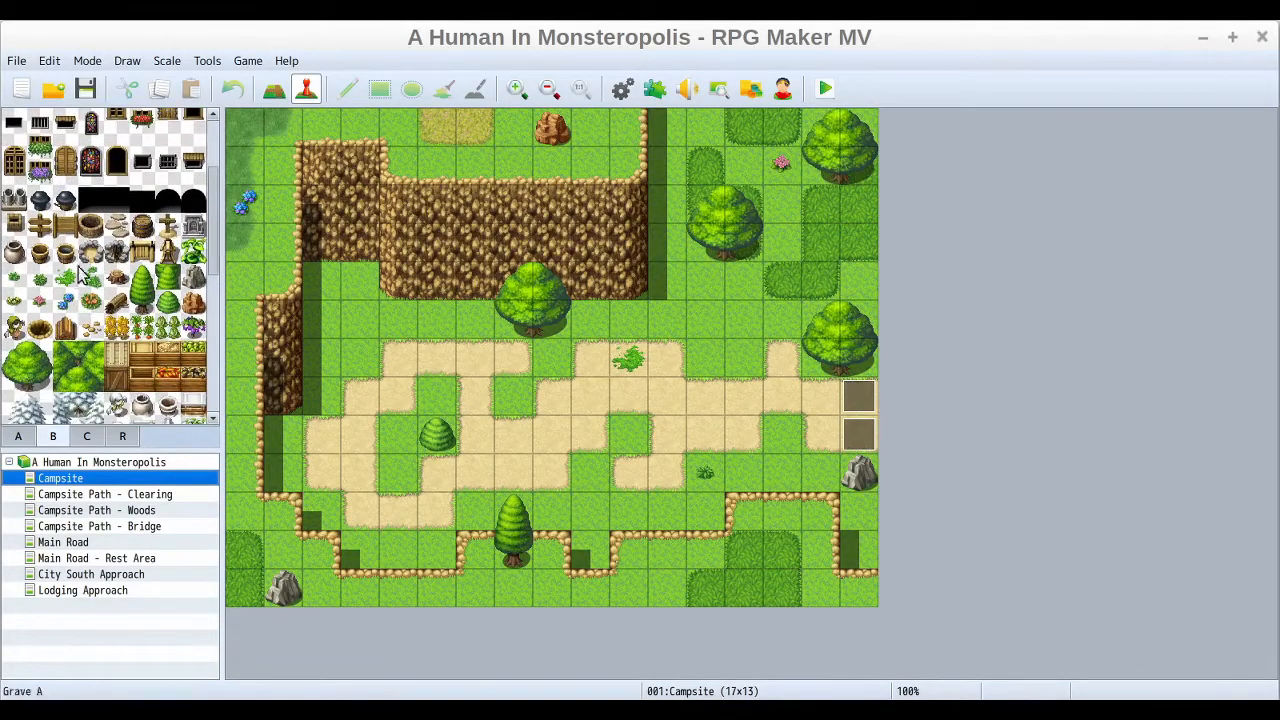
{"action": "left_click", "coordinate": [116, 250]}
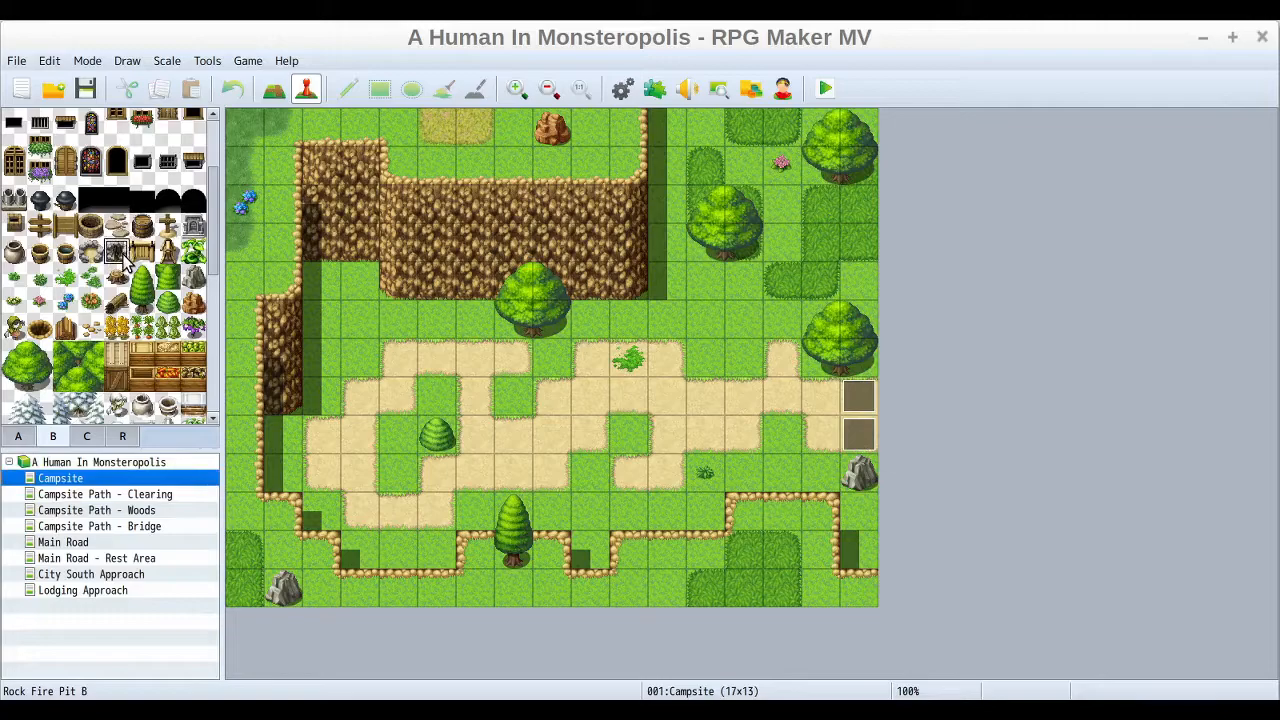
{"action": "left_click", "coordinate": [274, 89]}
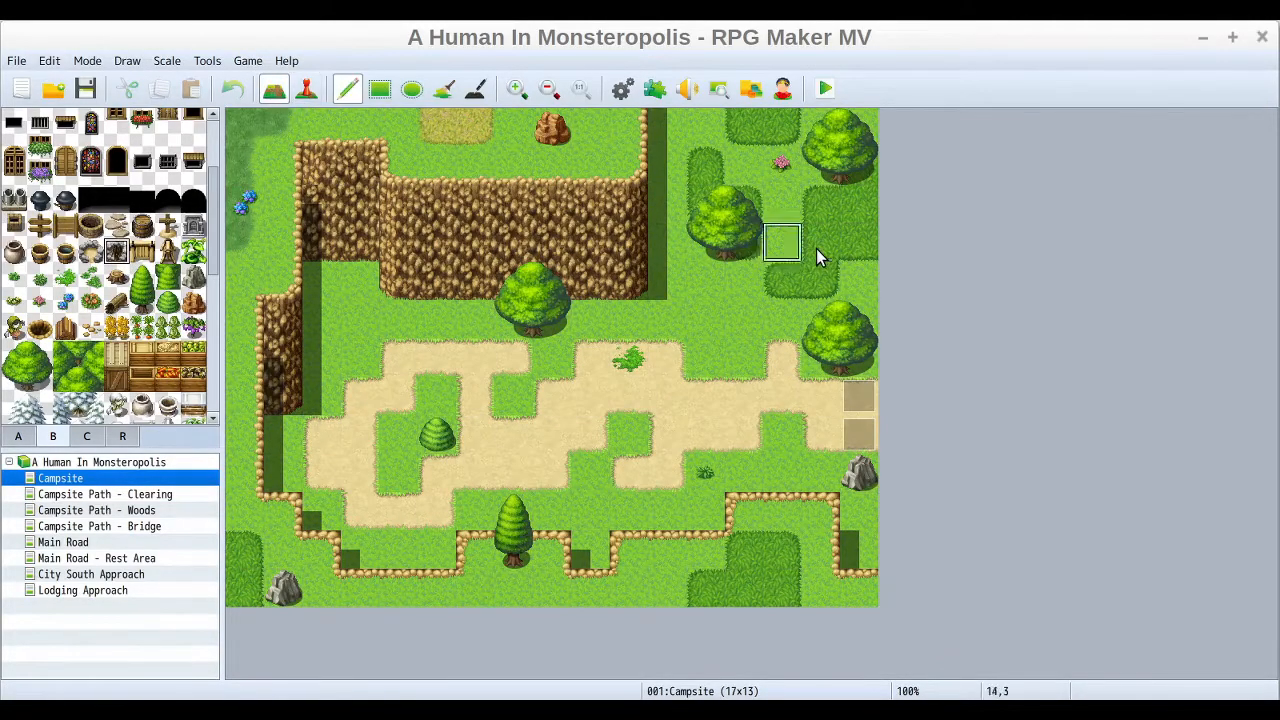
{"action": "left_click", "coordinate": [518, 413]}
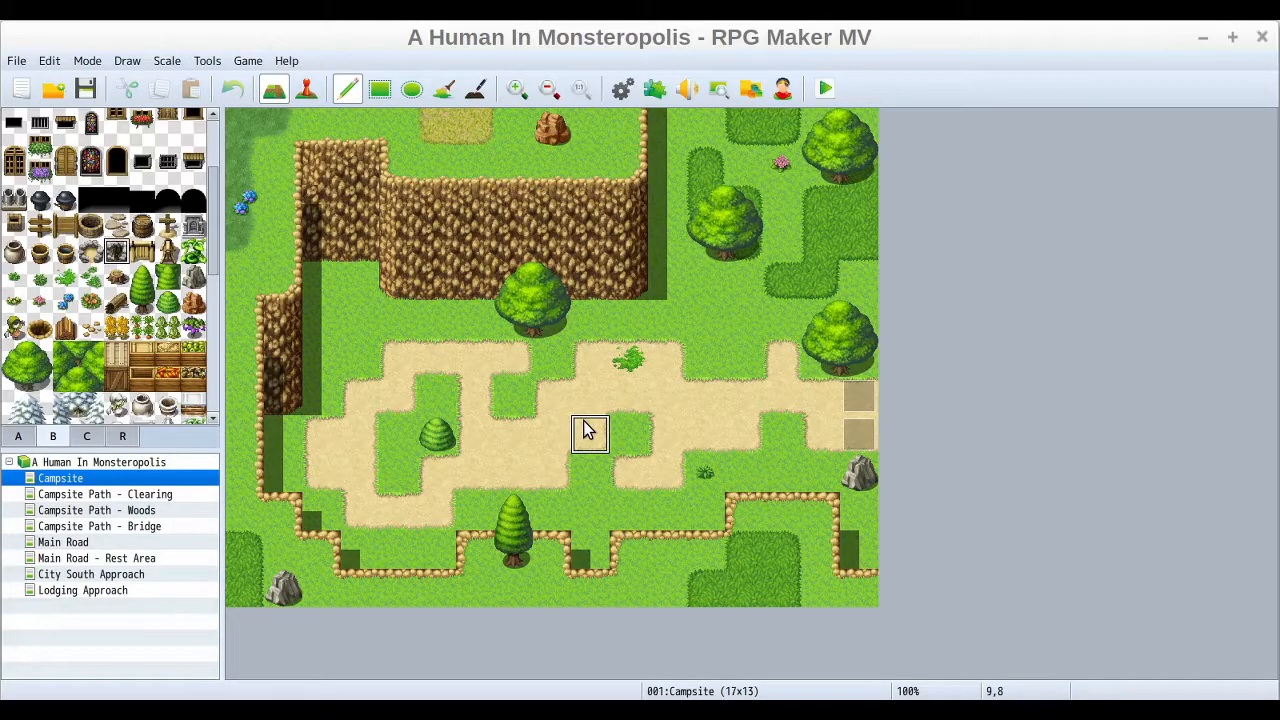
{"action": "left_click", "coordinate": [585, 430]}
- Replace the bush and grass patches inside the western clearing with dirt, and place Rock Fire Pit B at 5,8
{"action": "left_click", "coordinate": [18, 436]}
{"action": "left_click", "coordinate": [39, 172]}
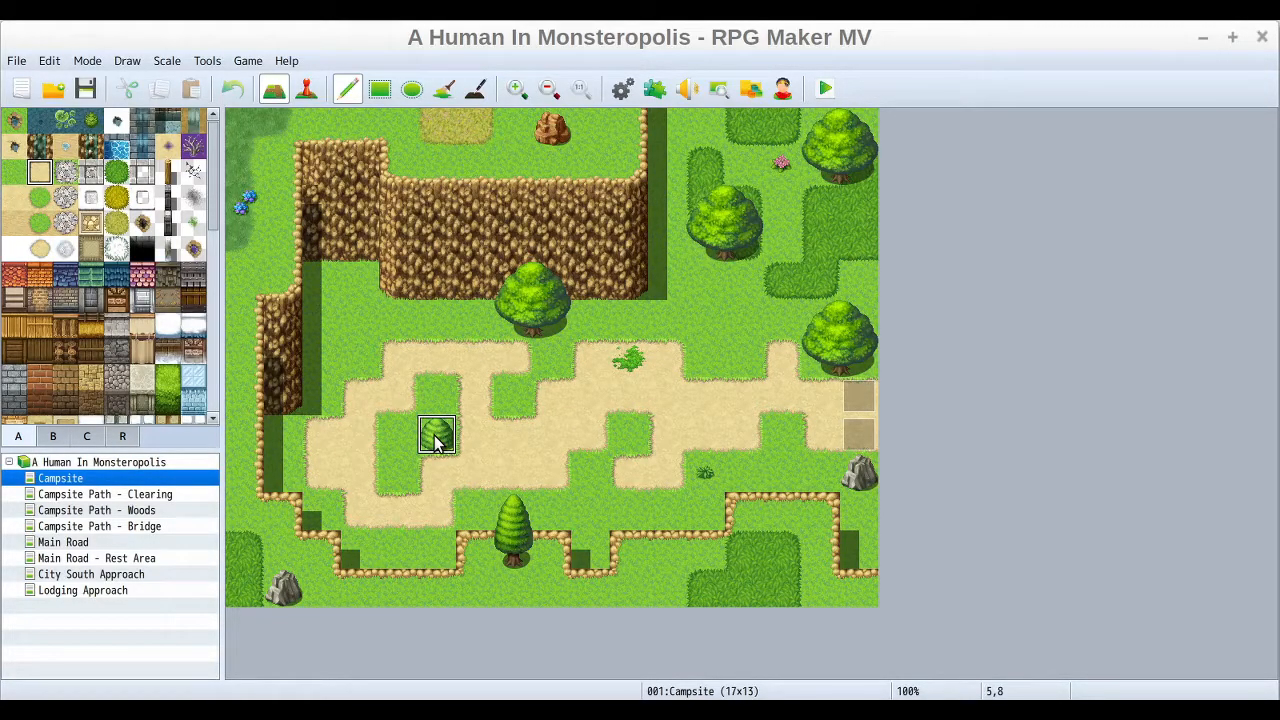
{"action": "mouse_move", "coordinate": [440, 398]}
{"action": "left_mouse_down"}
{"action": "mouse_move", "coordinate": [396, 432]}
{"action": "mouse_move", "coordinate": [402, 476]}
{"action": "left_mouse_up"}
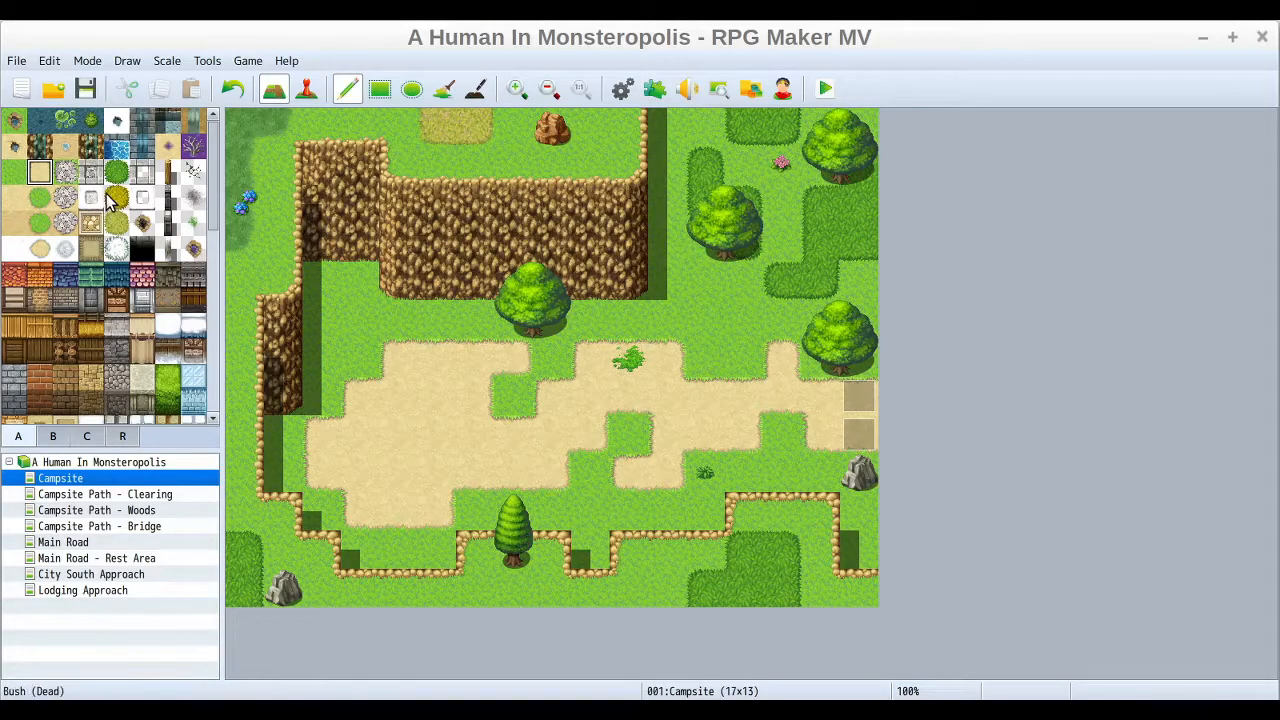
{"action": "left_click", "coordinate": [54, 437]}
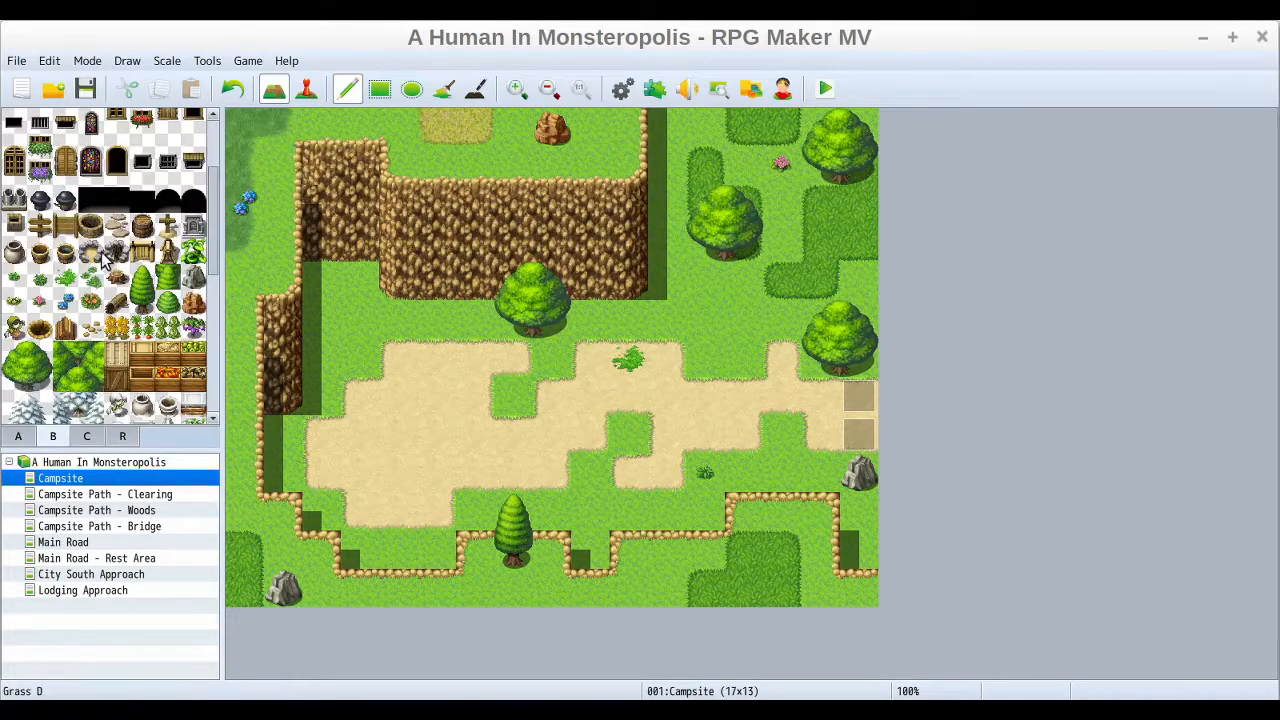
{"action": "left_click", "coordinate": [446, 432]}
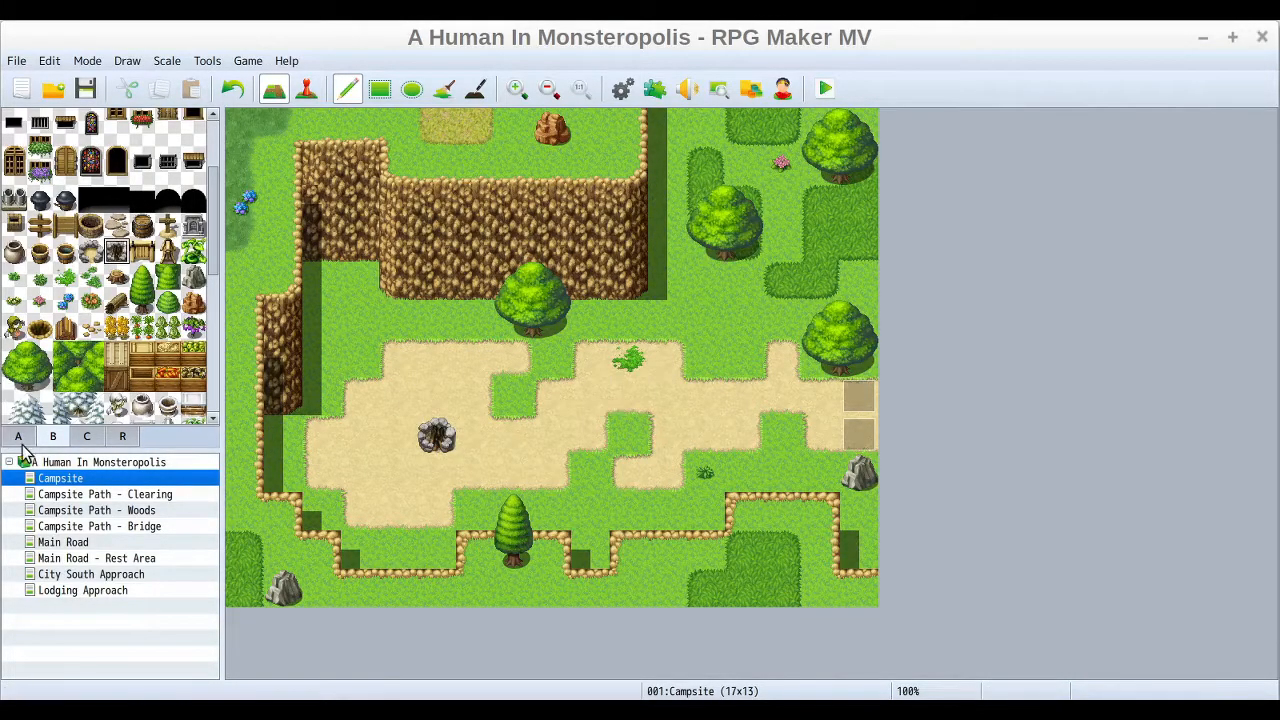
- Copy the Campsite map and paste two copies of it beneath the original in the map tree
{"action": "left_click", "coordinate": [307, 89]}
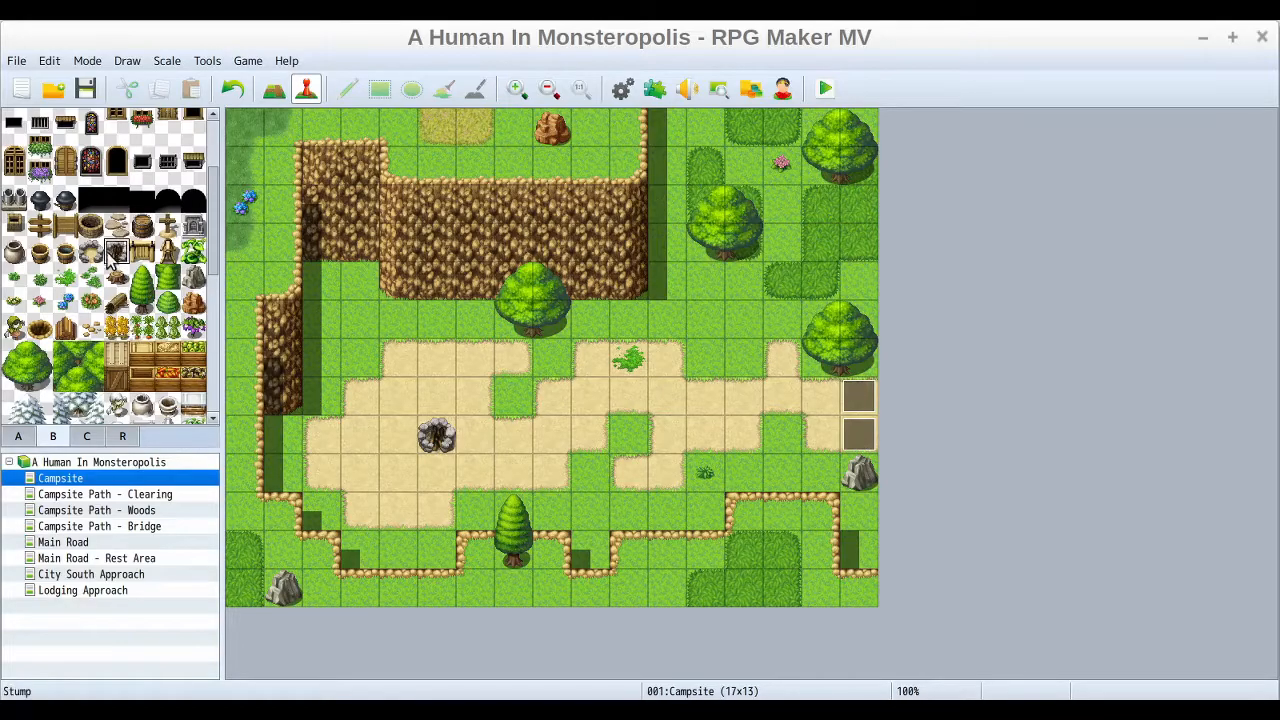
{"action": "scroll", "coordinate": [110, 257], "scroll_direction": "down", "scroll_amount": 1}
{"action": "scroll", "coordinate": [110, 257], "scroll_direction": "down", "scroll_amount": 1}
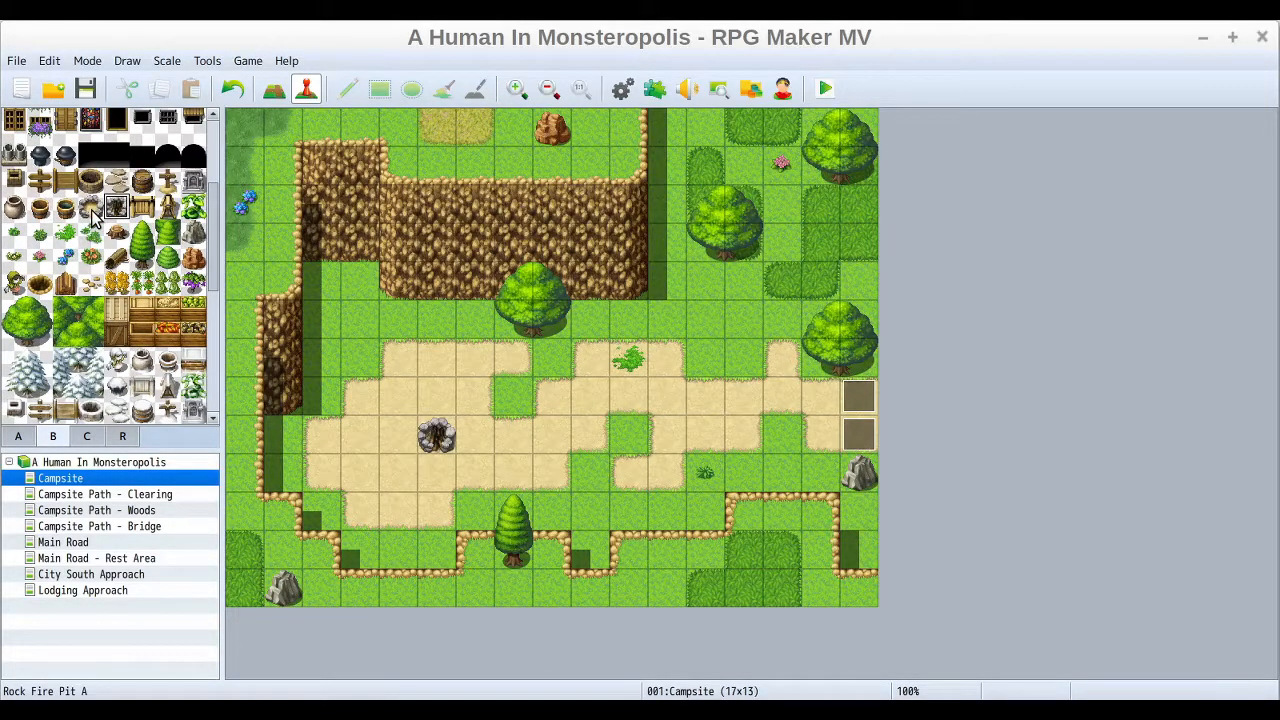
{"action": "scroll", "coordinate": [105, 315], "scroll_direction": "down", "scroll_amount": 1}
{"action": "scroll", "coordinate": [105, 315], "scroll_direction": "down", "scroll_amount": 8}
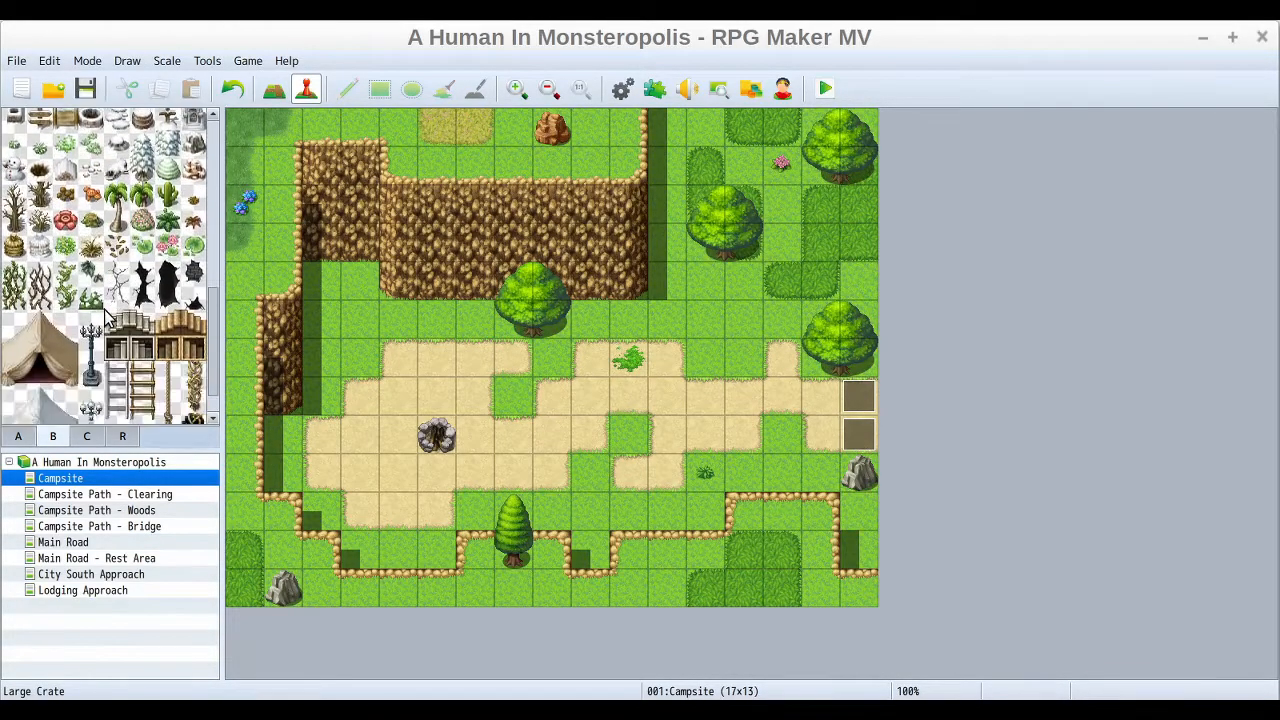
{"action": "right_click", "coordinate": [72, 484]}
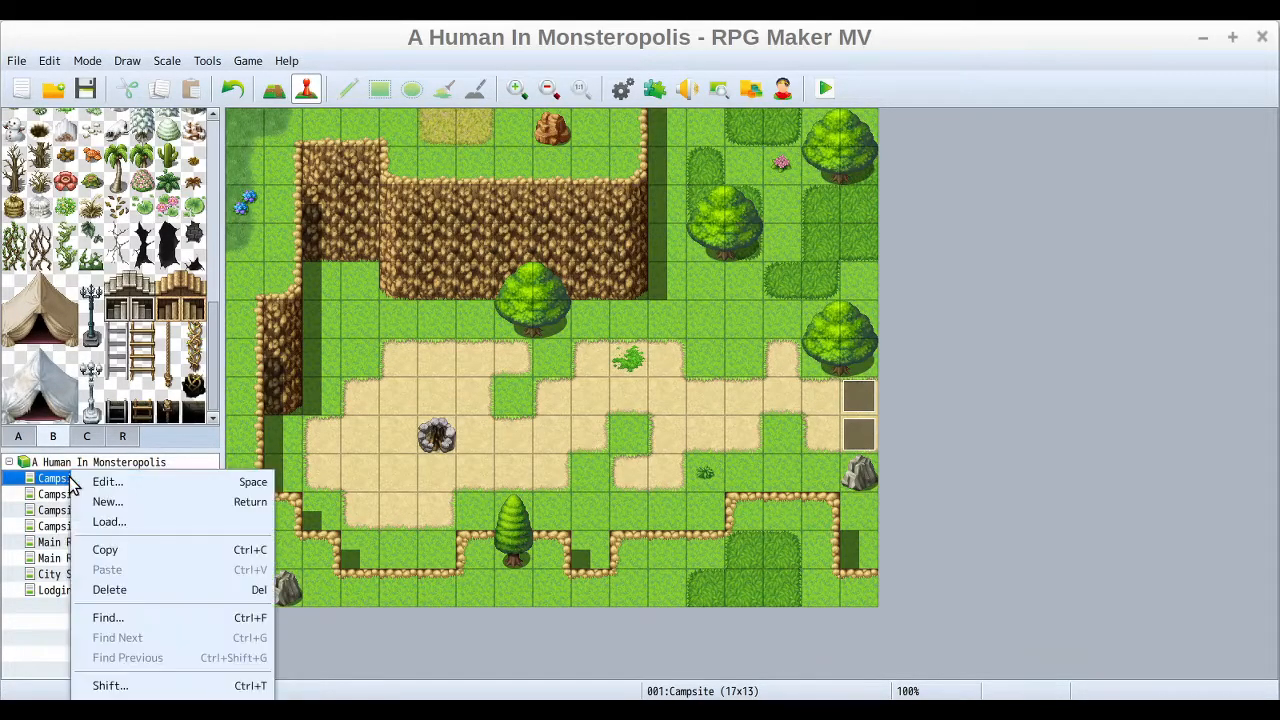
{"action": "left_click", "coordinate": [126, 552]}
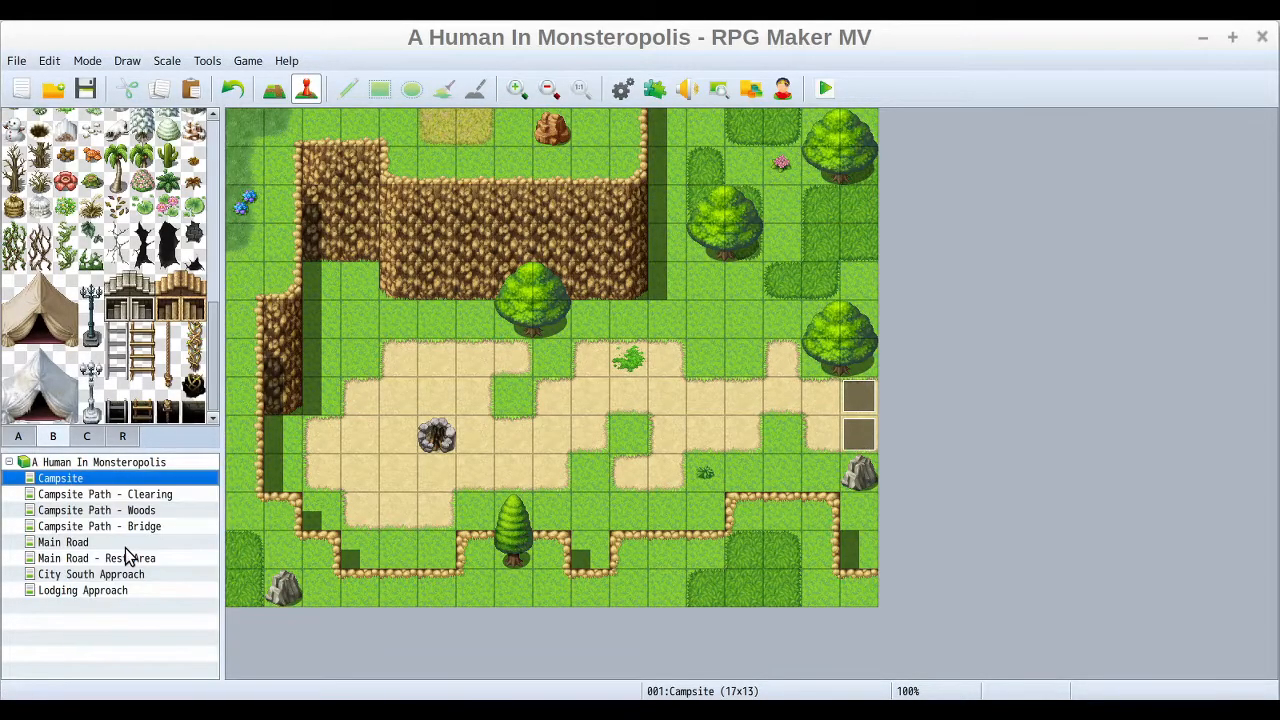
{"action": "right_click", "coordinate": [78, 482]}
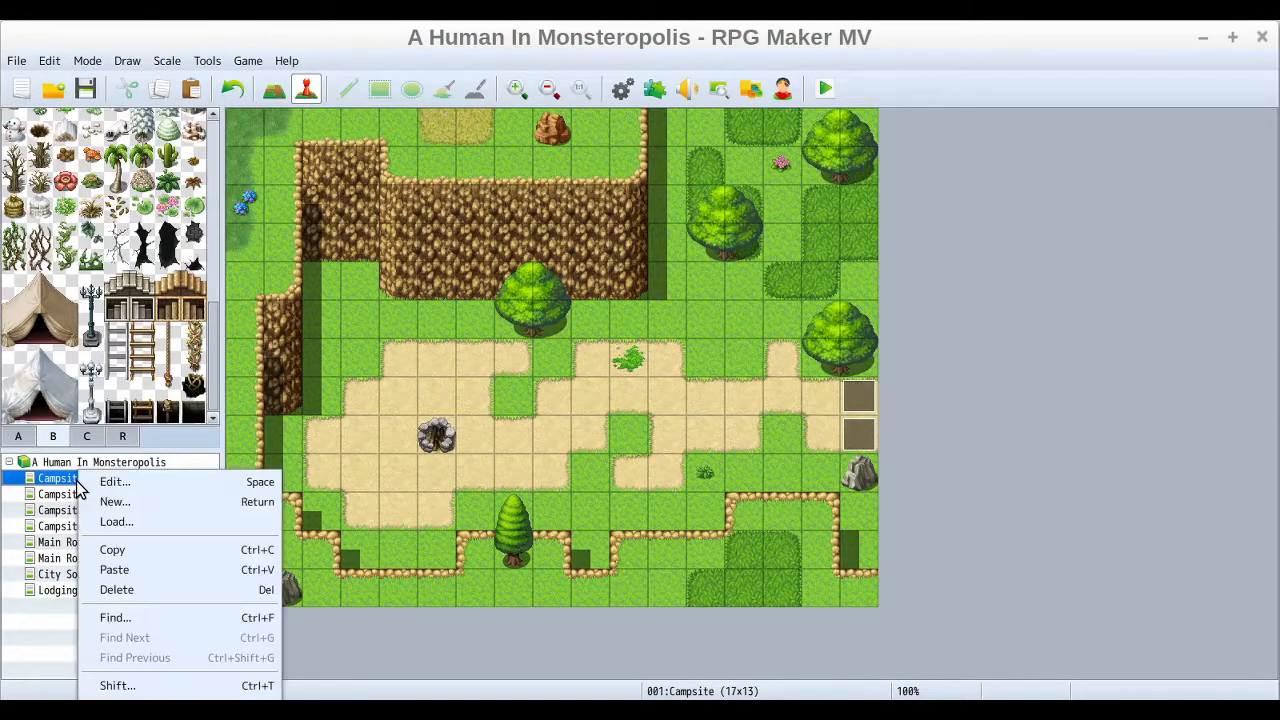
{"action": "left_click", "coordinate": [123, 572]}
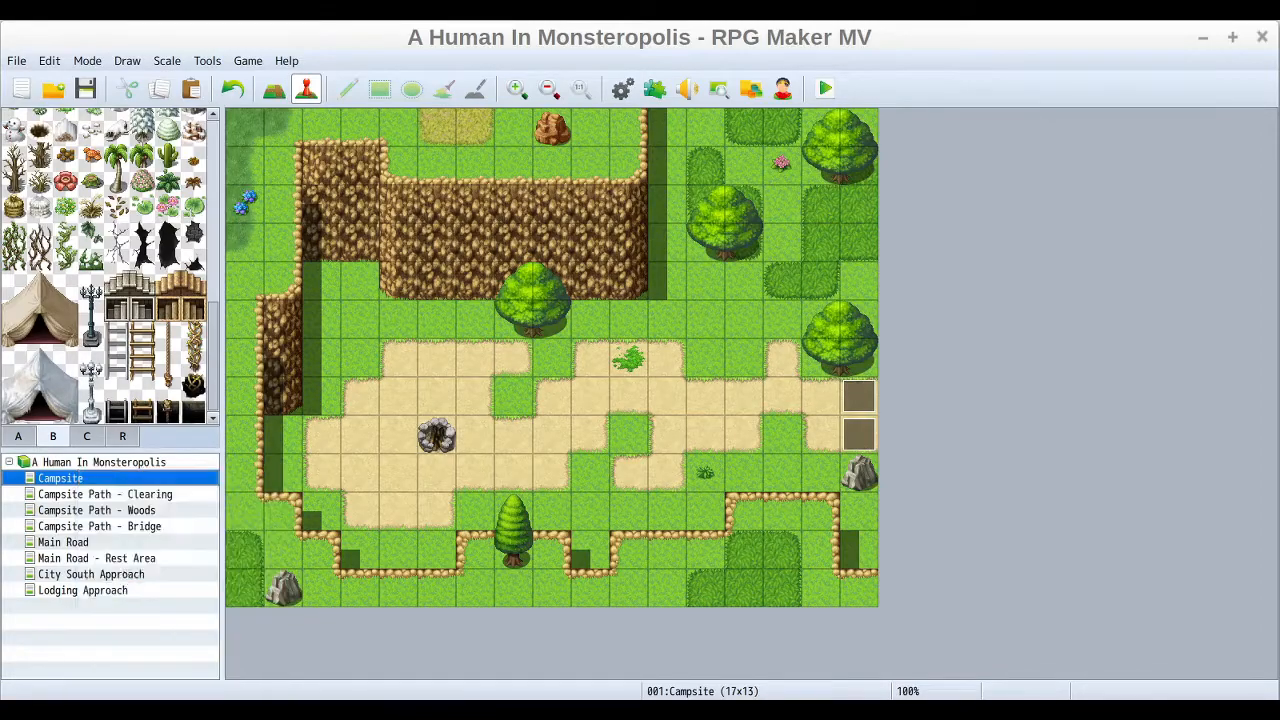
{"action": "right_click", "coordinate": [68, 480]}
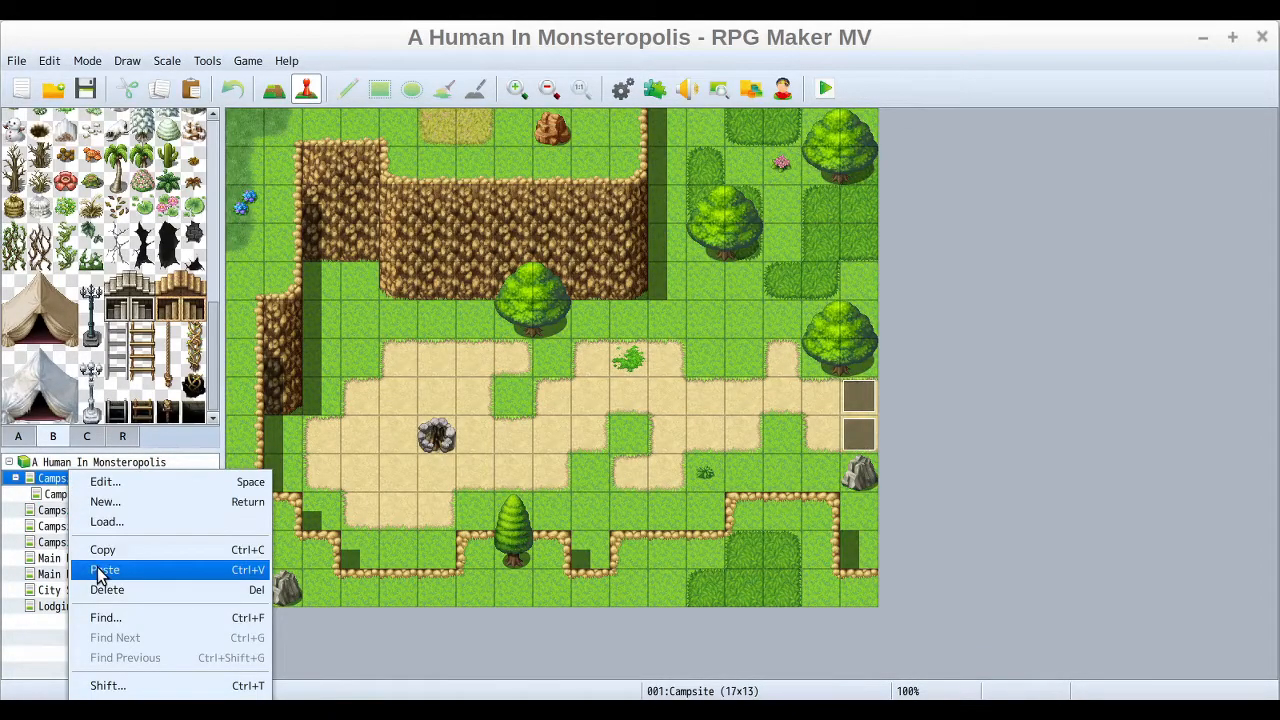
{"action": "left_click", "coordinate": [97, 567]}
- Rename the first Campsite copy as "Campsite - Tent Test 1" in its map properties
{"action": "left_click", "coordinate": [76, 493]}
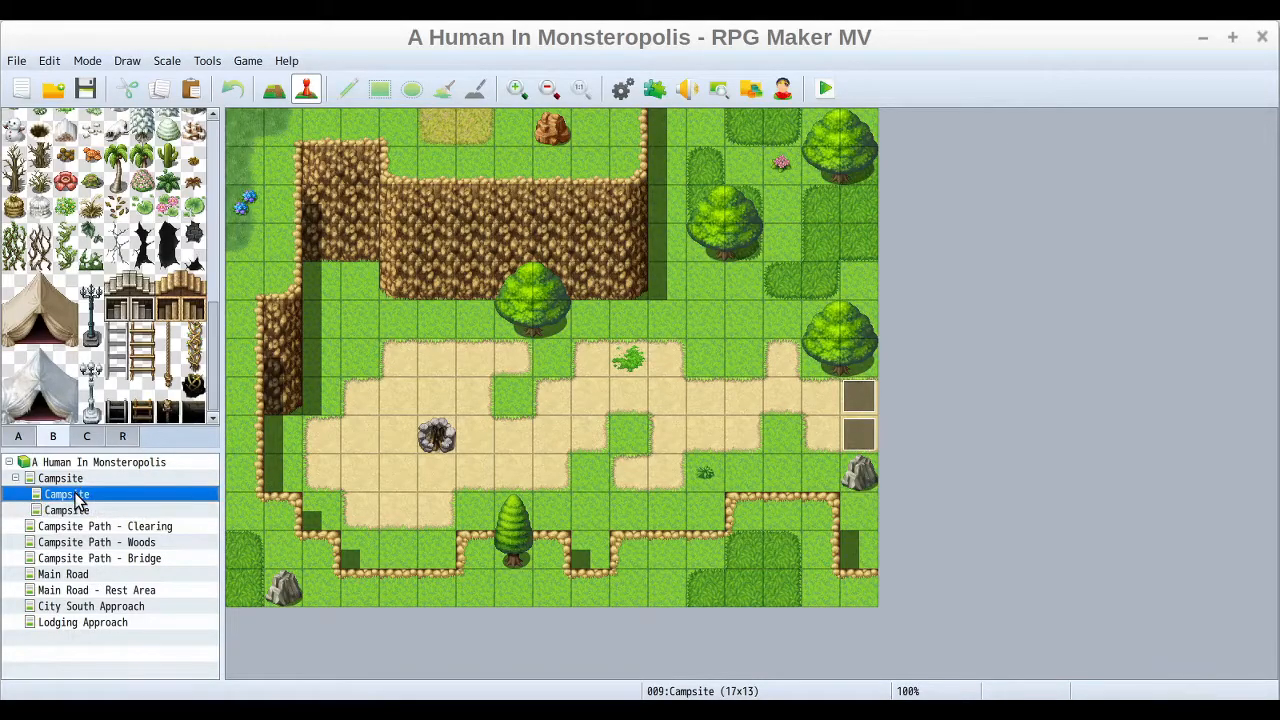
{"action": "right_click", "coordinate": [78, 497]}
{"action": "left_click", "coordinate": [130, 484]}
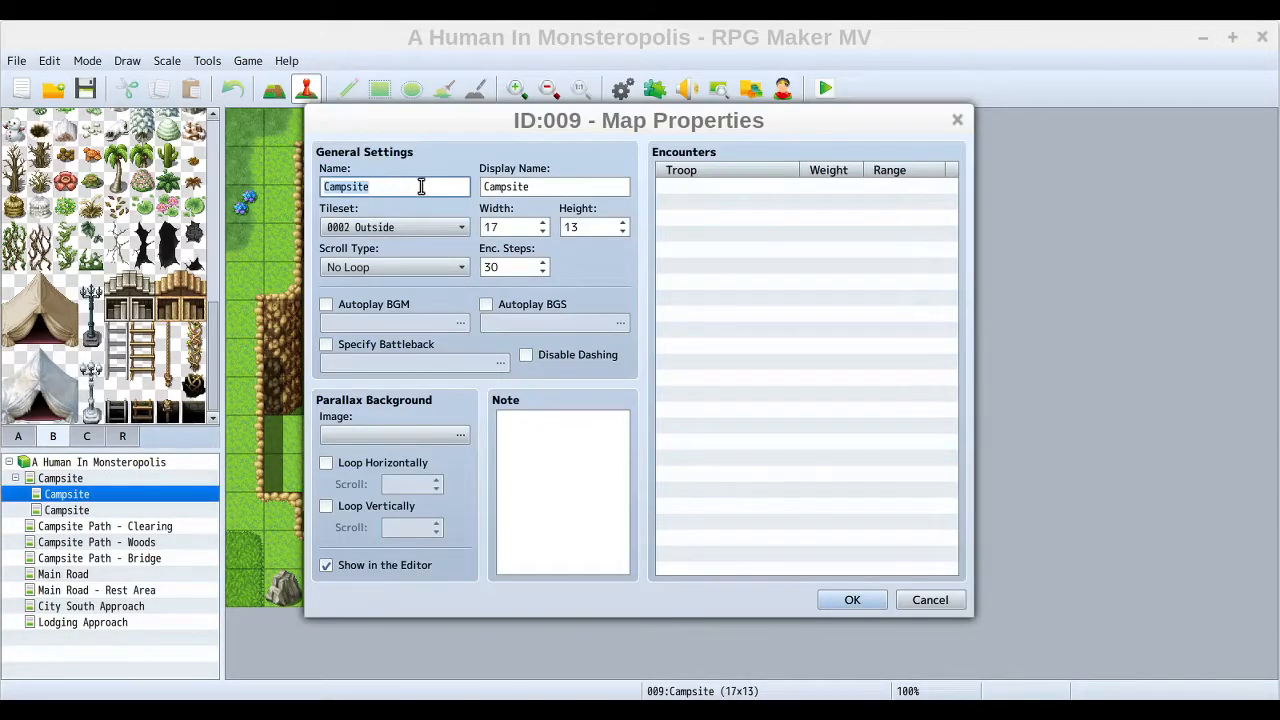
{"action": "left_click", "coordinate": [421, 188]}
{"action": "type", "text": "- Tent Test 1"}
{"action": "left_click", "coordinate": [855, 600]}
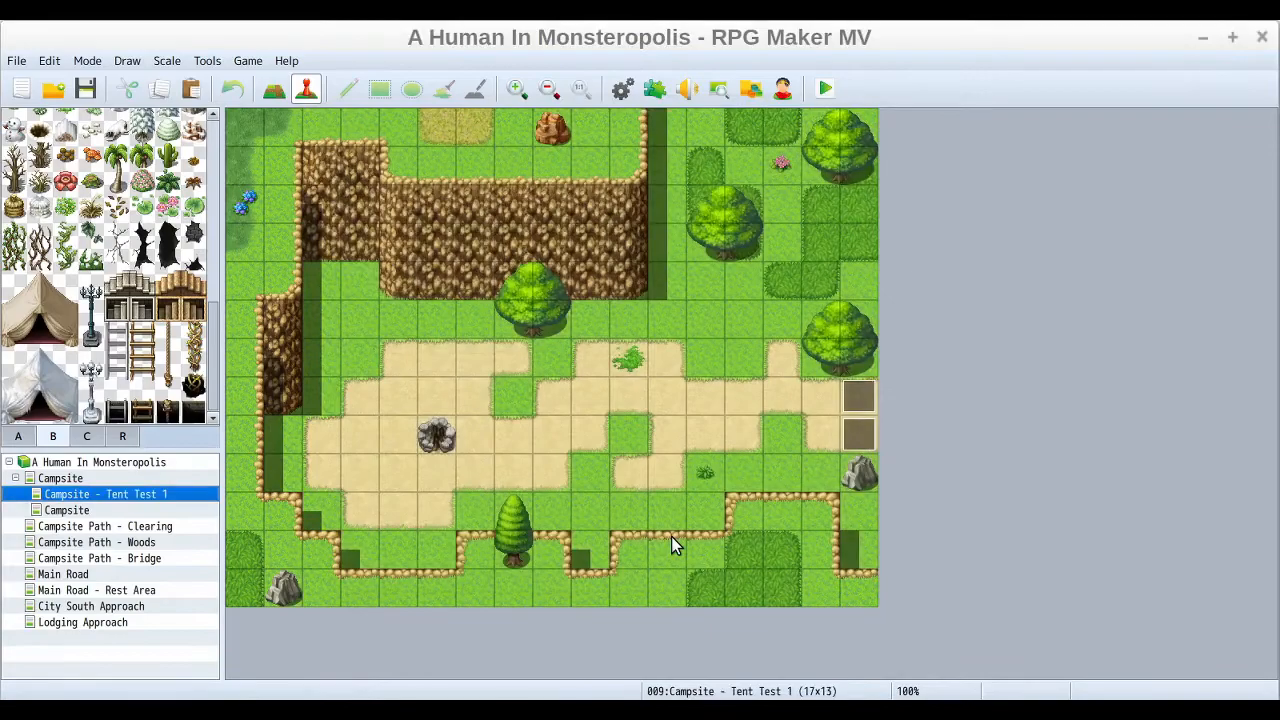
- Rename the first Campsite copy as "Campsite - Tent Method 1", keeping its display name
{"action": "left_click", "coordinate": [115, 510]}
{"action": "left_click", "coordinate": [121, 496]}
{"action": "right_click", "coordinate": [123, 495]}
{"action": "left_click", "coordinate": [160, 484]}
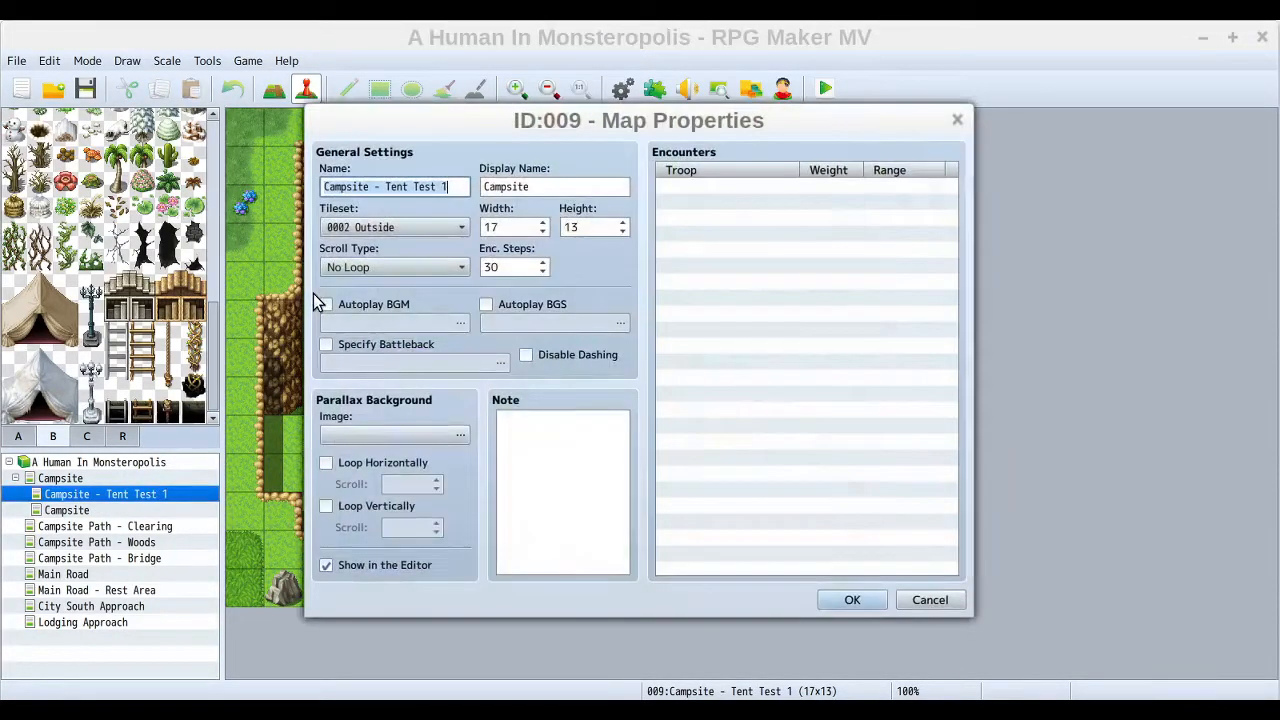
{"action": "double_click", "coordinate": [415, 187]}
{"action": "type", "text": "Method"}
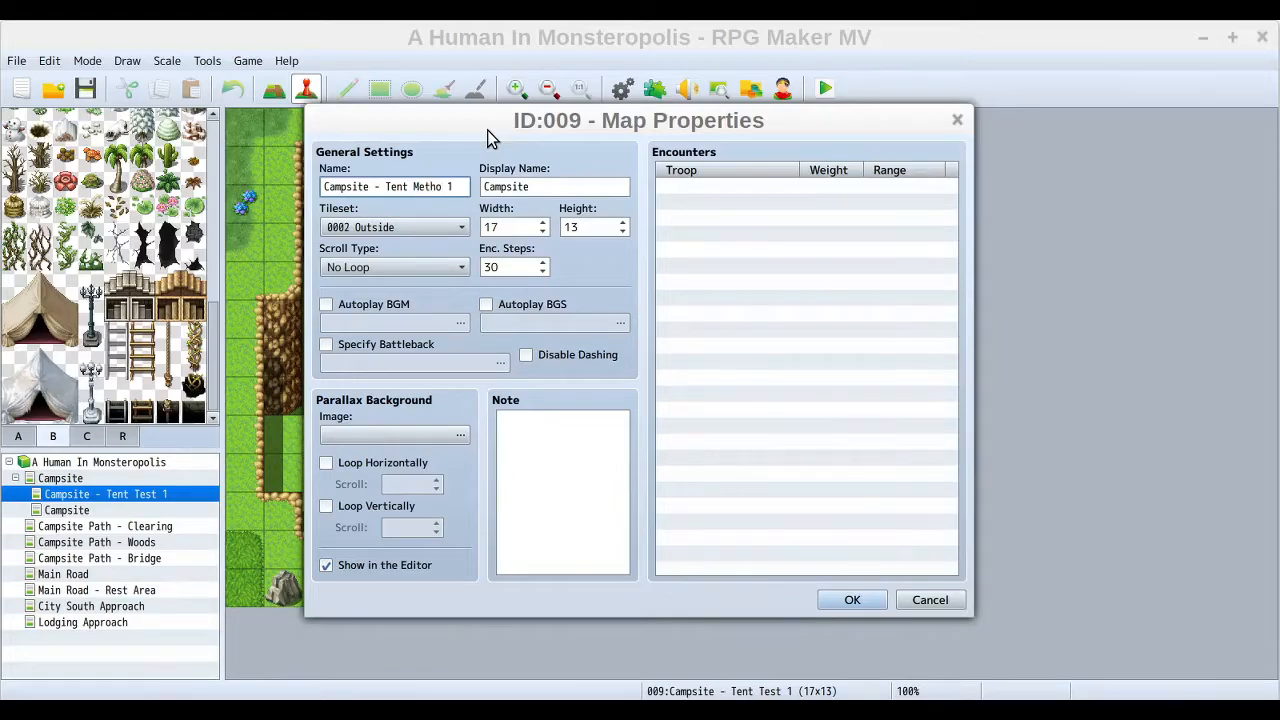
{"action": "left_click", "coordinate": [852, 600]}
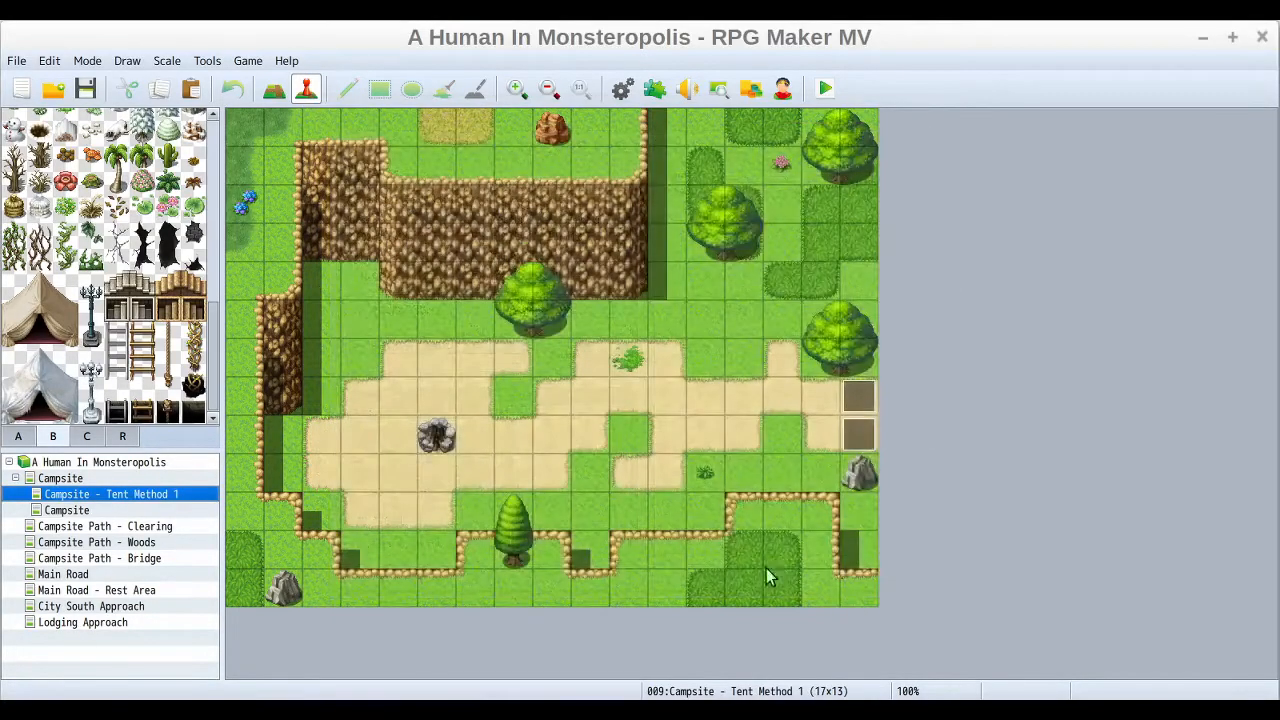
- Rename the second Campsite copy as "Campsite - Tent Method 2" in its map properties
{"action": "left_click", "coordinate": [140, 512]}
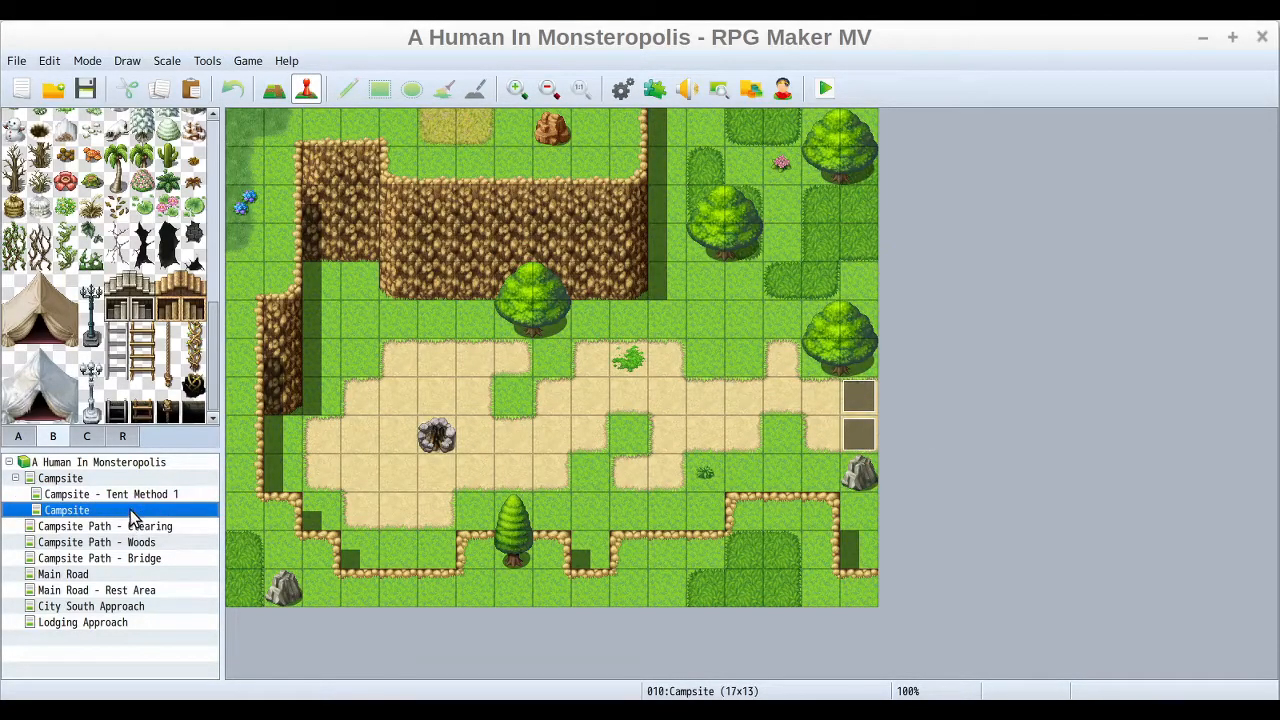
{"action": "right_click", "coordinate": [132, 512]}
{"action": "left_click", "coordinate": [170, 483]}
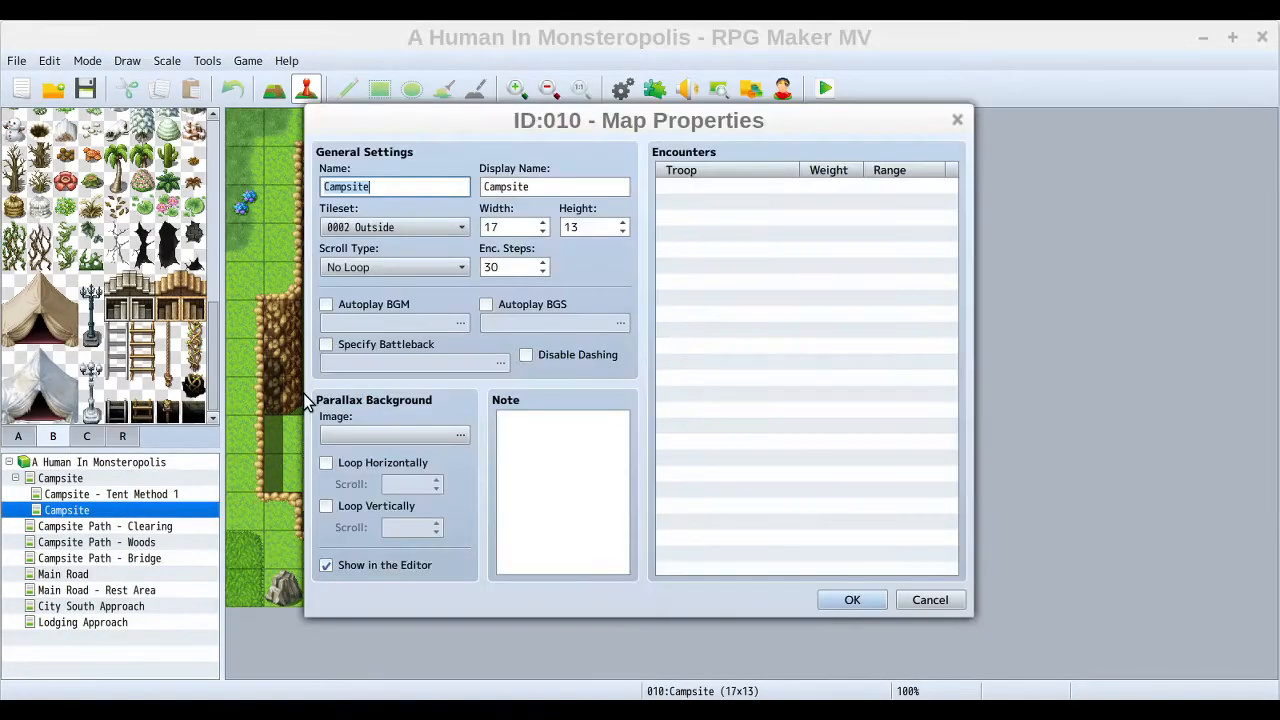
{"action": "left_click", "coordinate": [424, 186]}
{"action": "type", "text": "- Tent M"}
{"action": "type", "text": "ethod 2"}
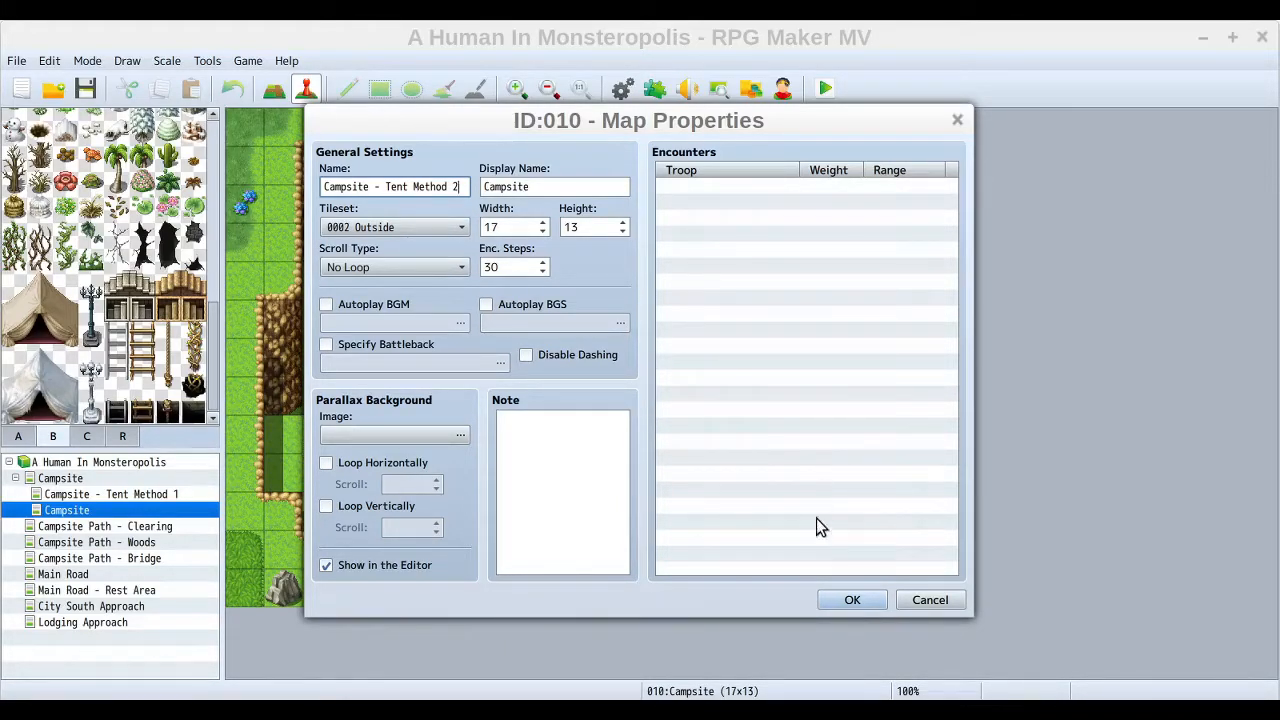
{"action": "left_click", "coordinate": [852, 600]}
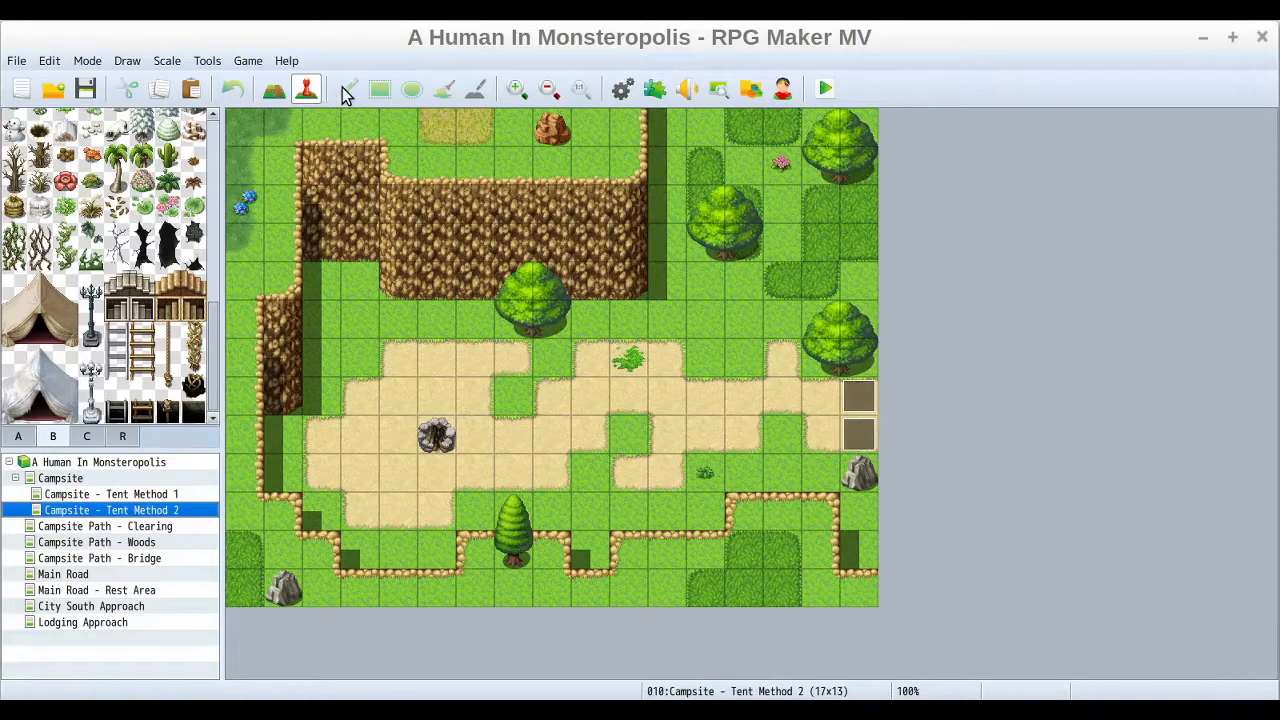
- Place Tent A on the Campsite - Tent Method 1 map, against the cliff just above the fire pit
{"action": "left_click", "coordinate": [273, 90]}
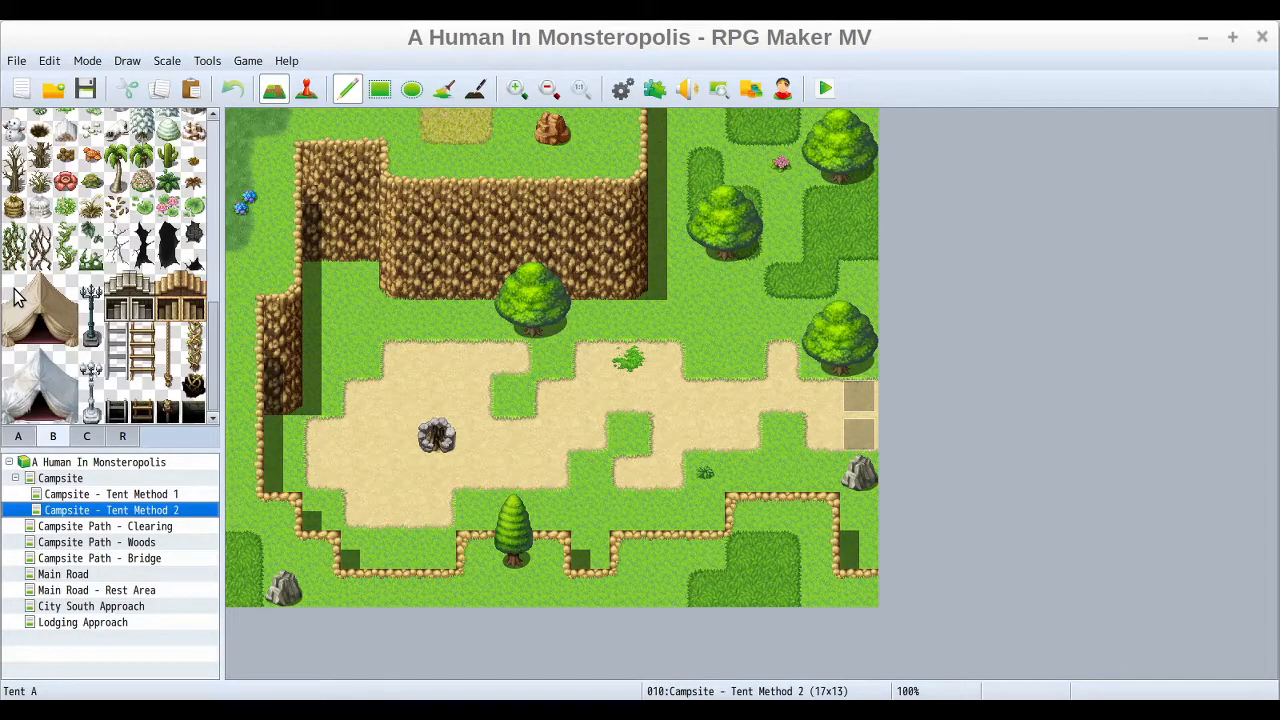
{"action": "left_click", "coordinate": [136, 494]}
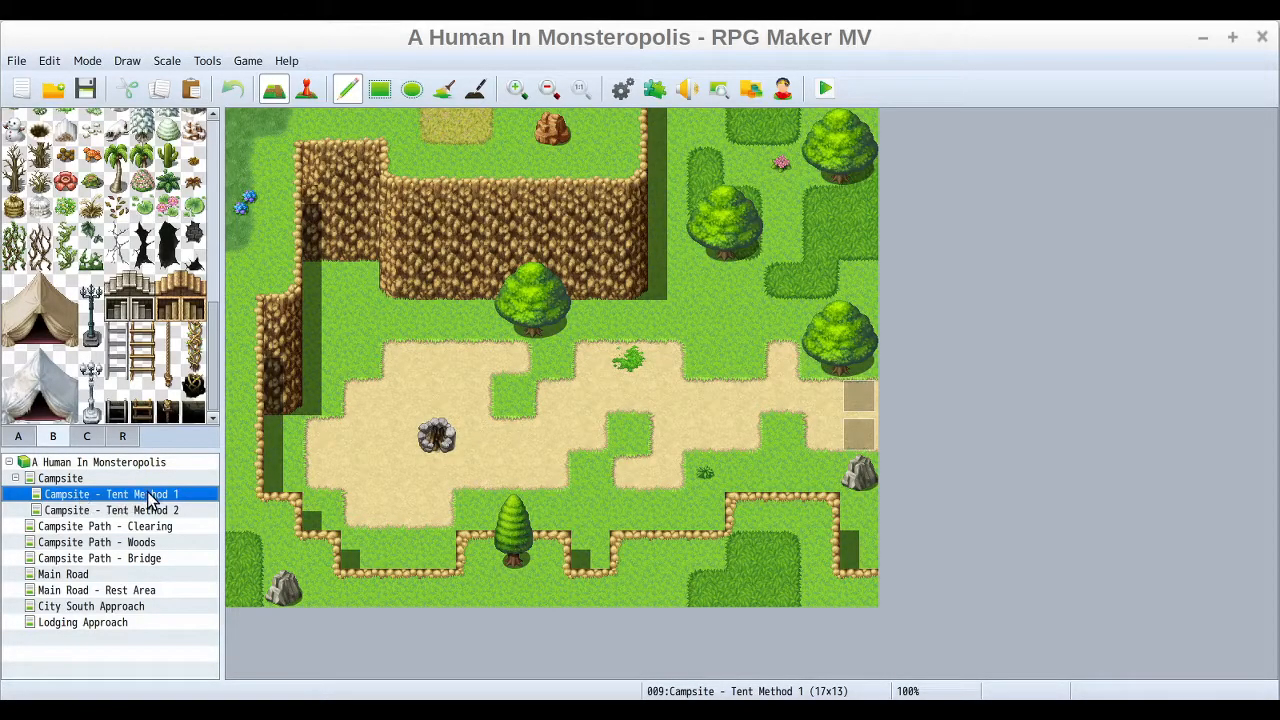
{"action": "left_click", "coordinate": [64, 480]}
{"action": "left_click", "coordinate": [72, 494]}
{"action": "left_click", "coordinate": [62, 480]}
{"action": "left_click", "coordinate": [60, 494]}
{"action": "left_click", "coordinate": [62, 305]}
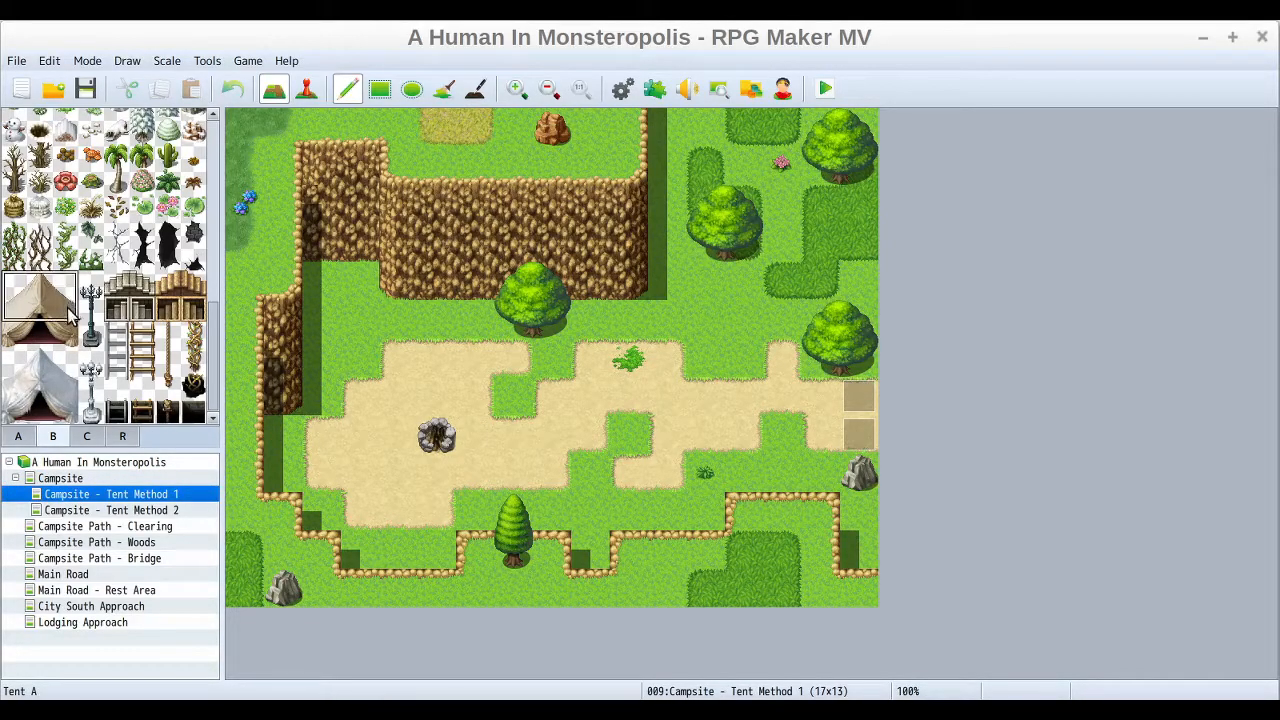
{"action": "left_click", "coordinate": [367, 290]}
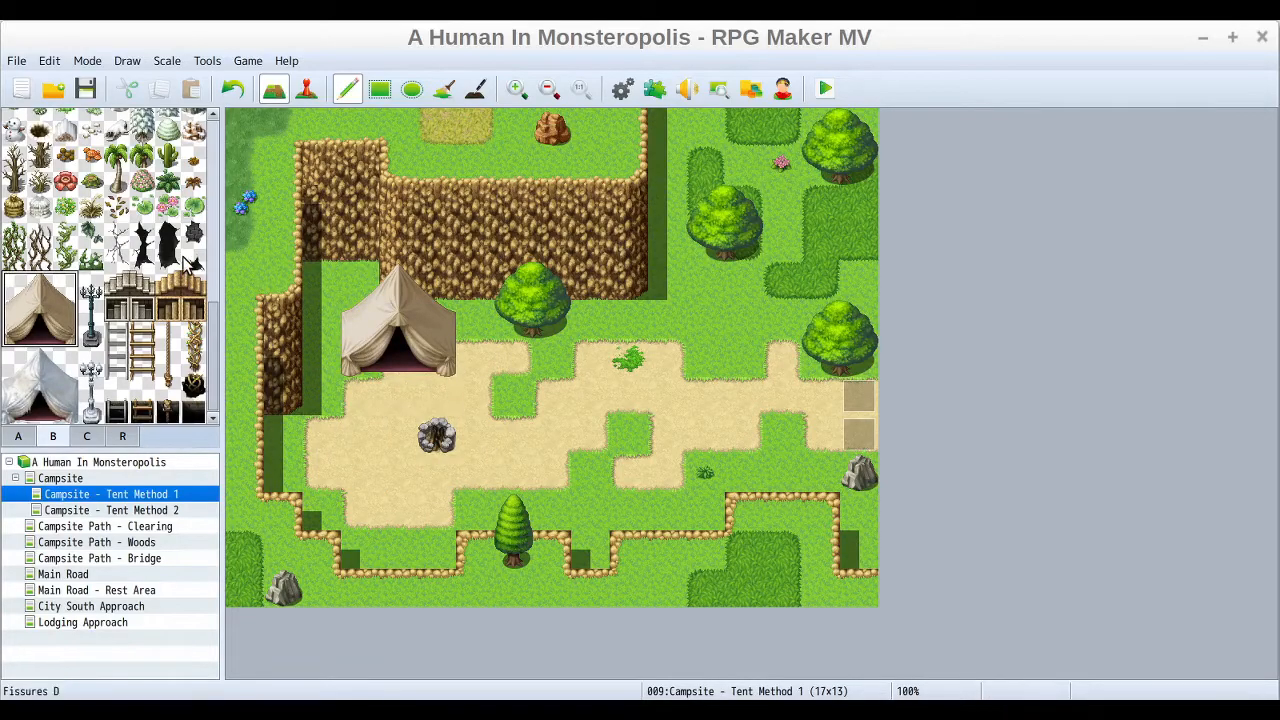
- Compare the Campsite - Tent Method 1 map with the original Campsite map to examine the area around the tent
{"action": "left_click_drag", "start_coordinate": [211, 324], "coordinate": [207, 121]}
{"action": "left_click", "coordinate": [8, 122]}
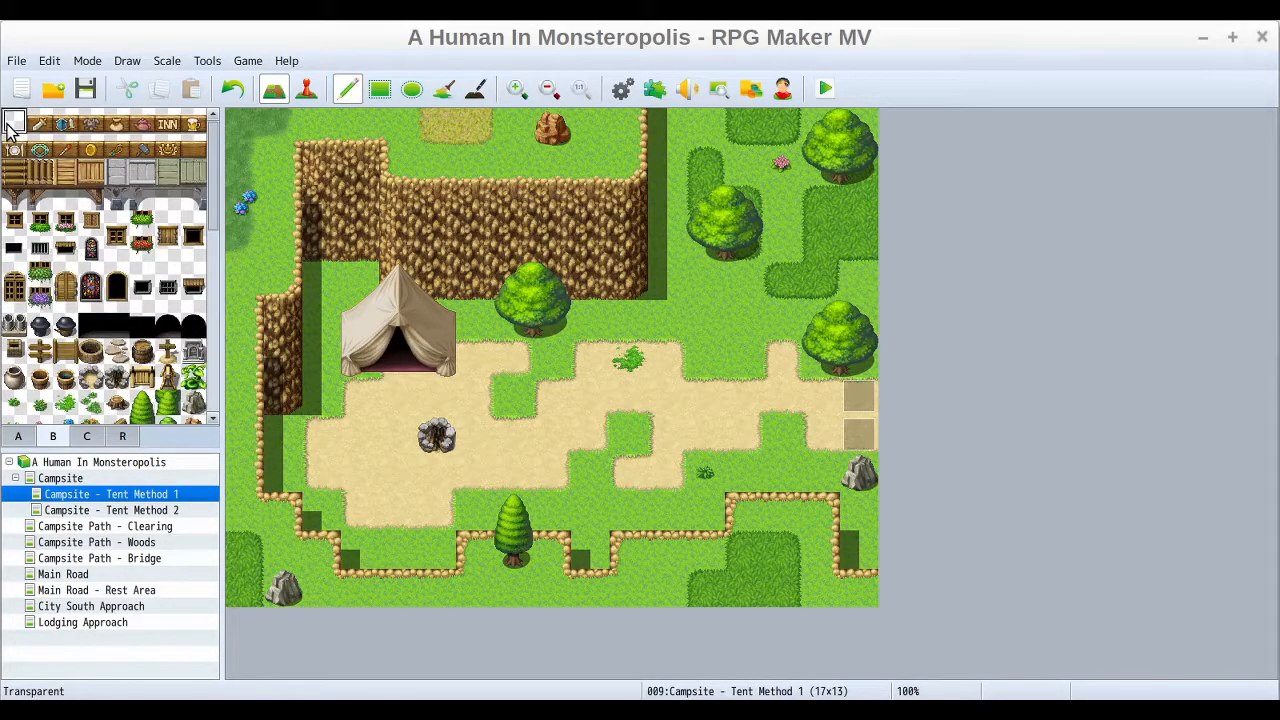
{"action": "left_click", "coordinate": [60, 479]}
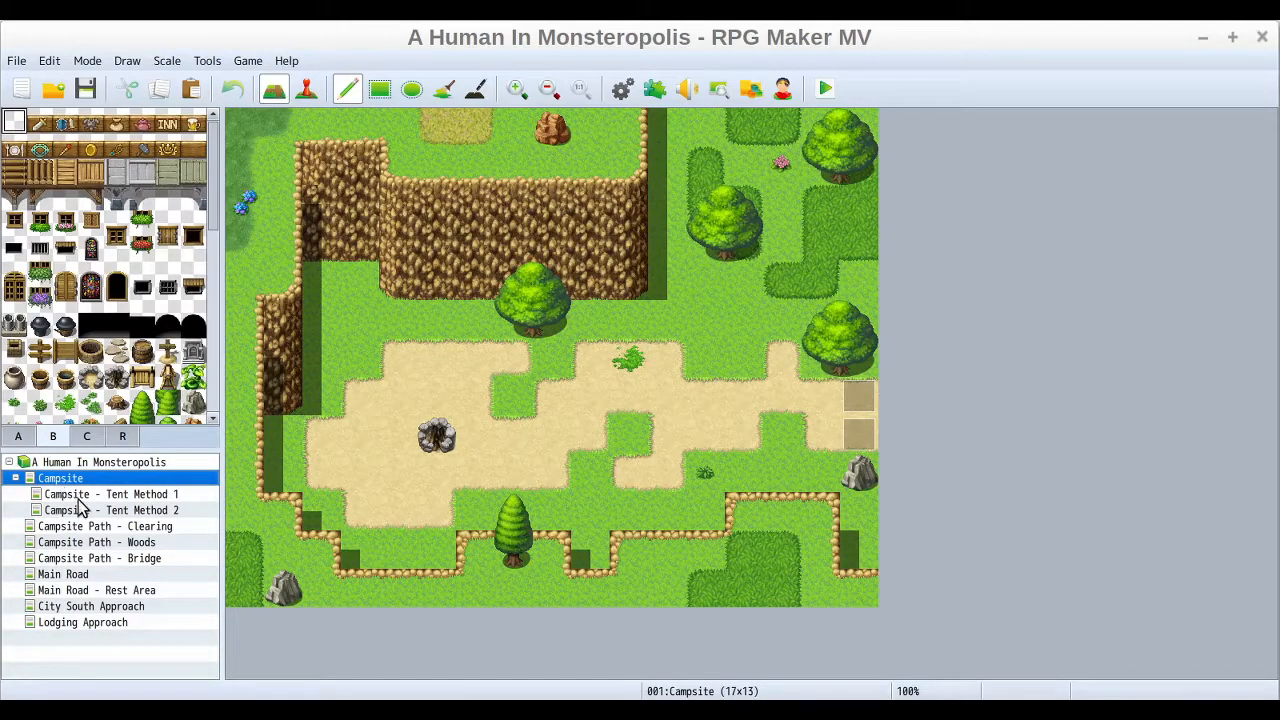
{"action": "left_click", "coordinate": [79, 500]}
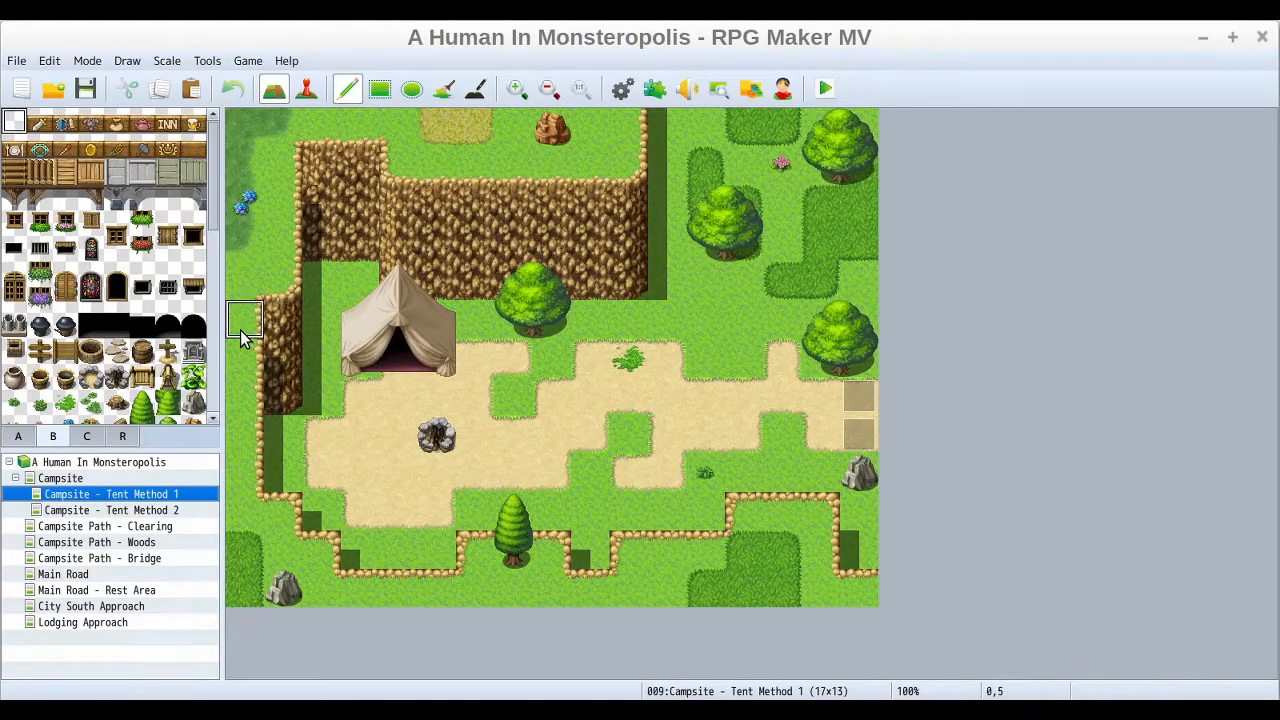
{"action": "left_click", "coordinate": [57, 477]}
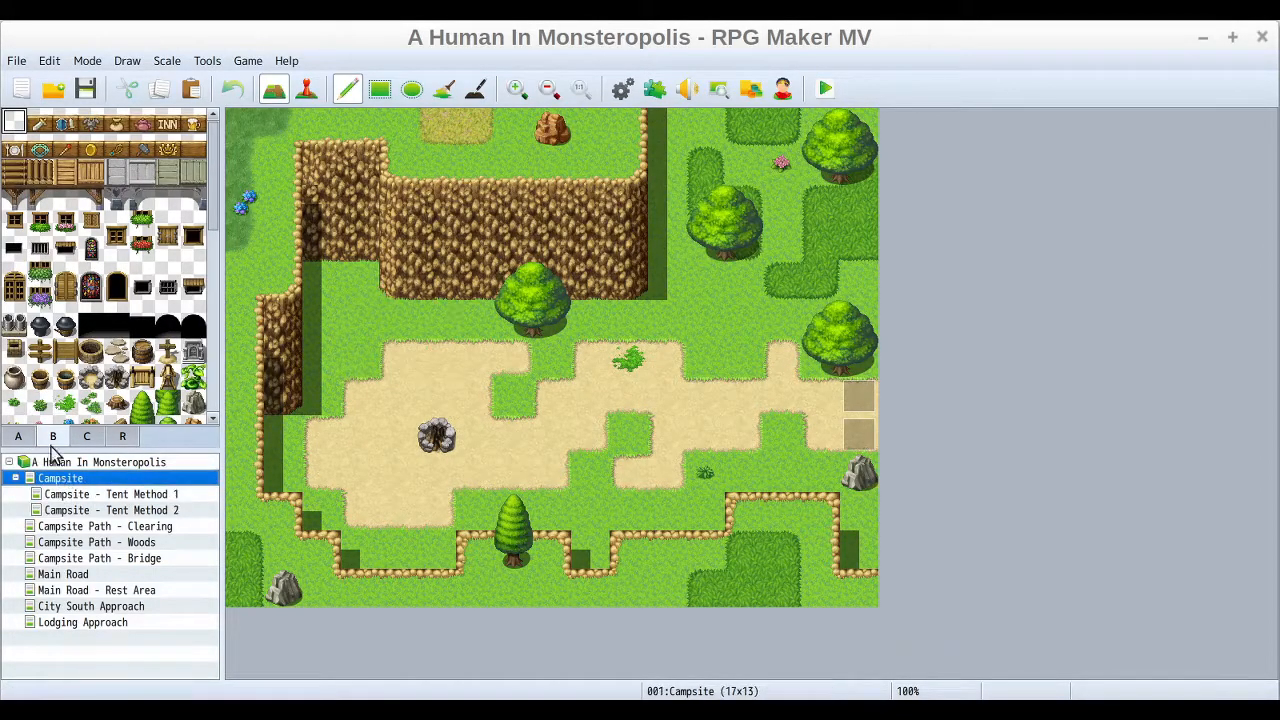
{"action": "left_click", "coordinate": [104, 494]}
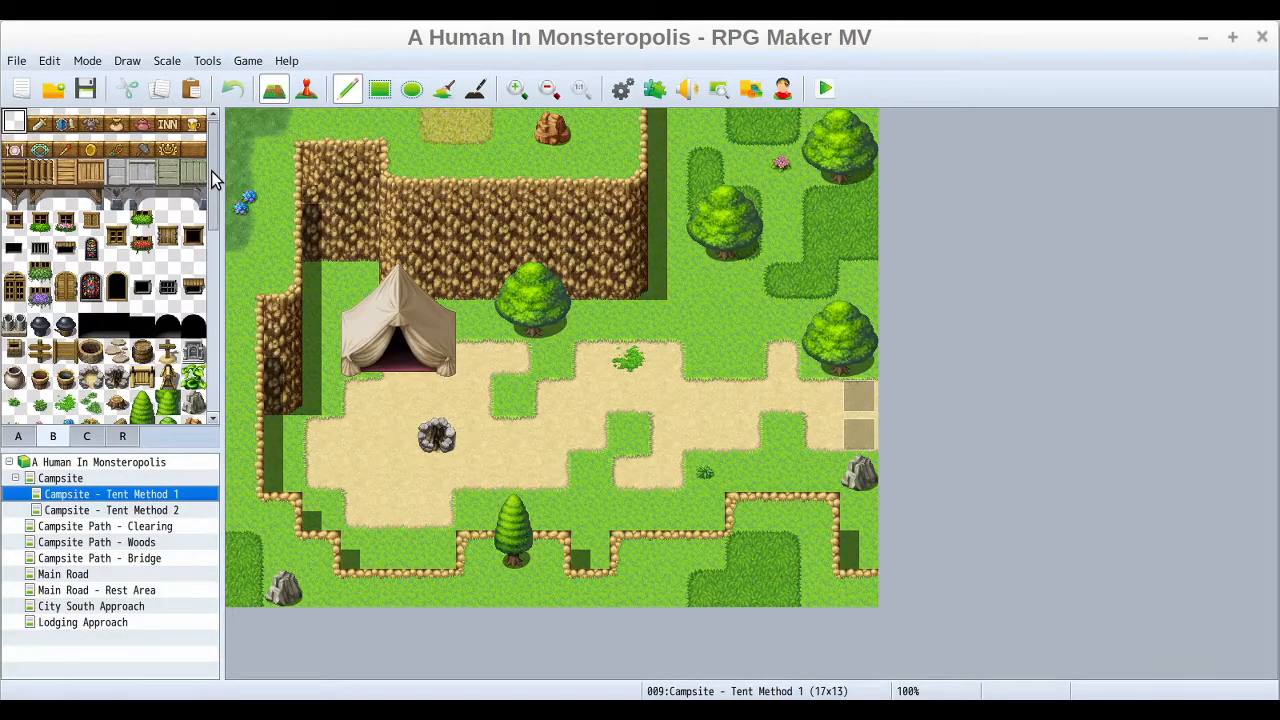
{"action": "scroll", "coordinate": [211, 170], "scroll_direction": "down", "scroll_amount": 10}
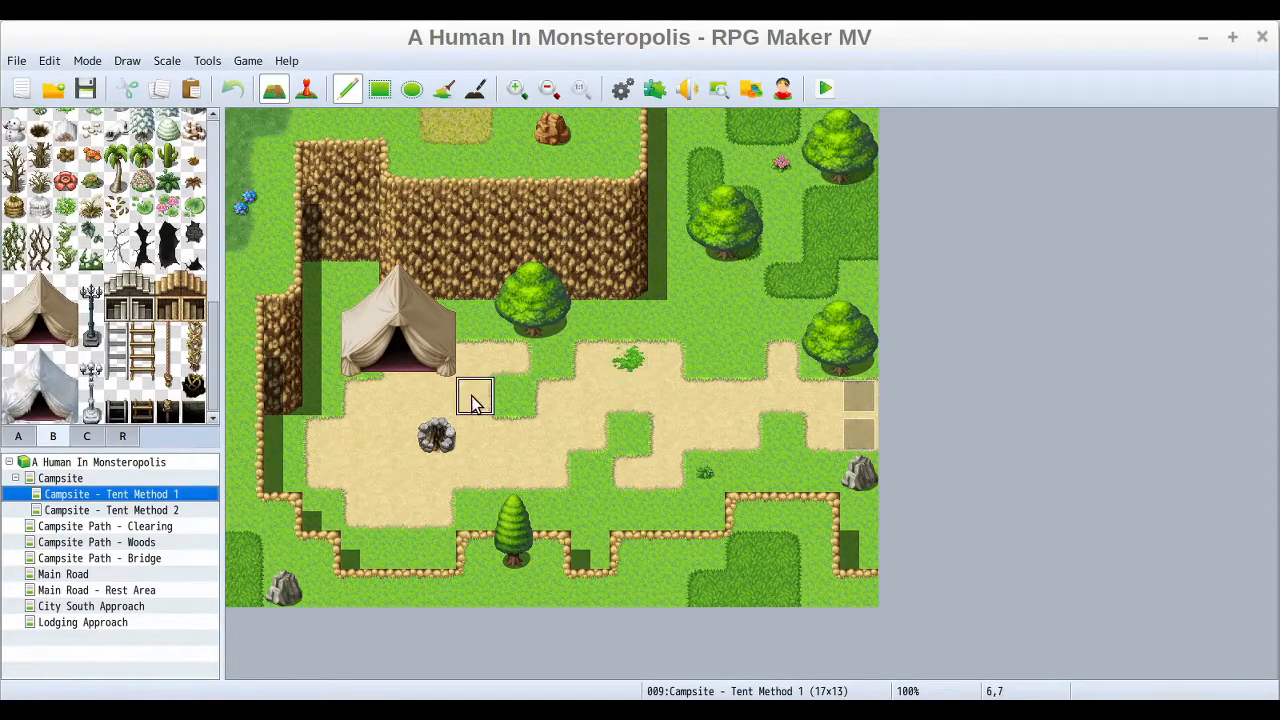
- Set the player's starting position on the Campsite - Tent Method 1 map at tile 4,8, beside the fire pit
{"action": "left_click", "coordinate": [305, 96]}
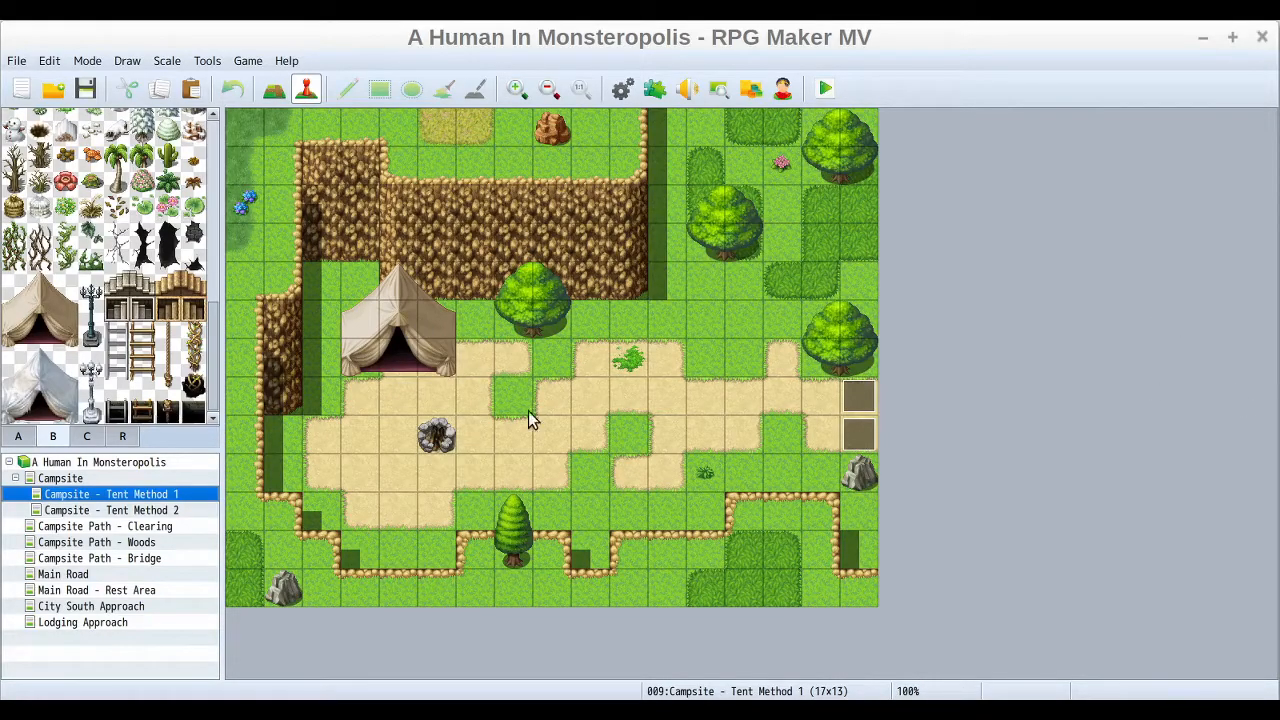
{"action": "left_click", "coordinate": [71, 477]}
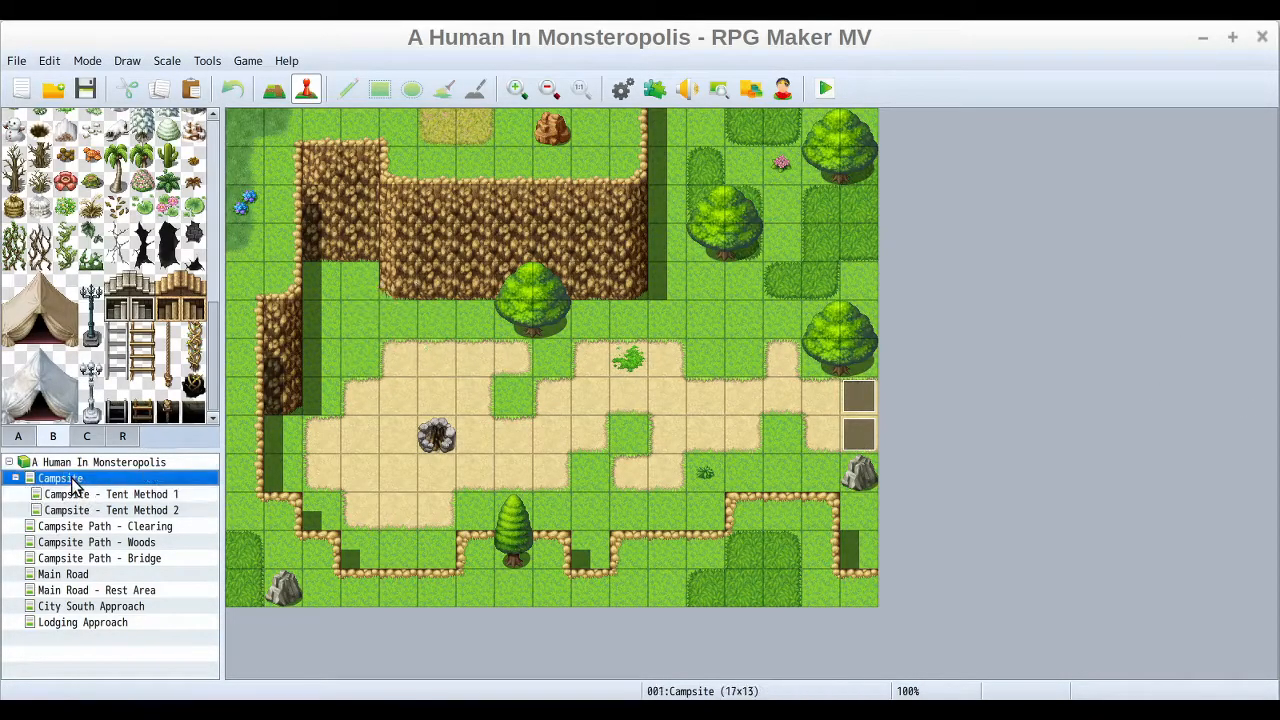
{"action": "left_click", "coordinate": [129, 494]}
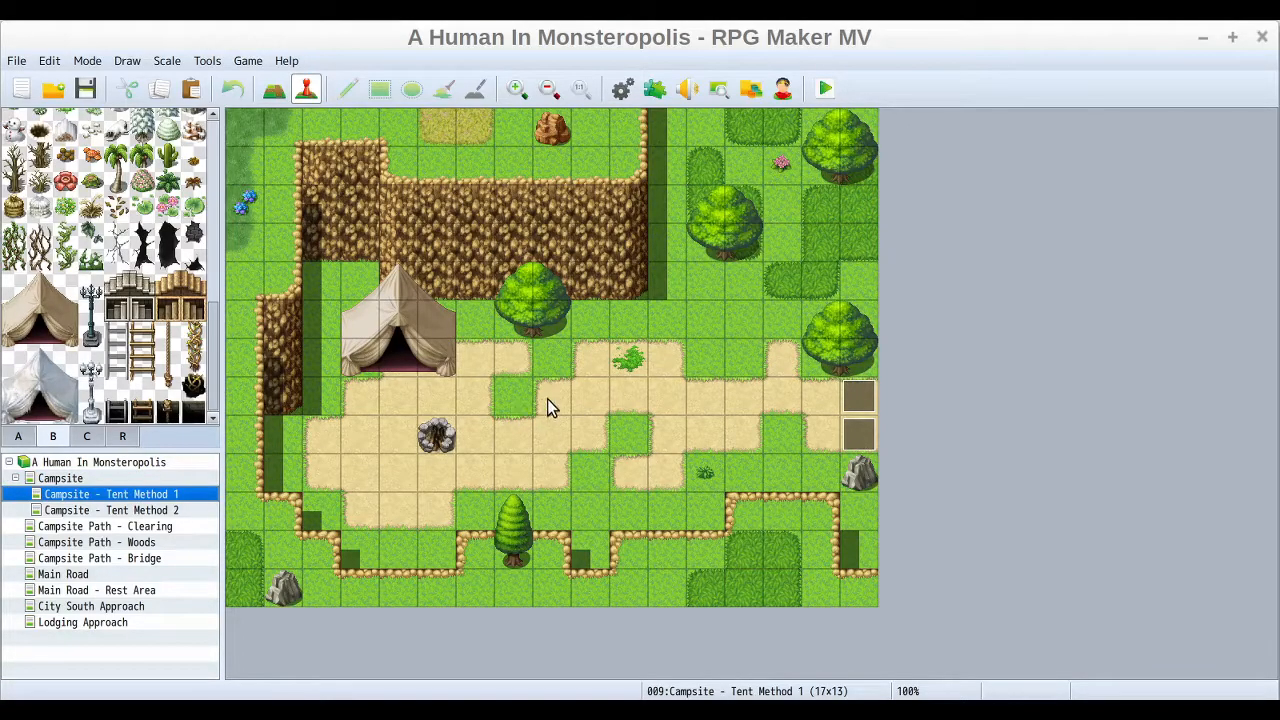
{"action": "right_click", "coordinate": [405, 447]}
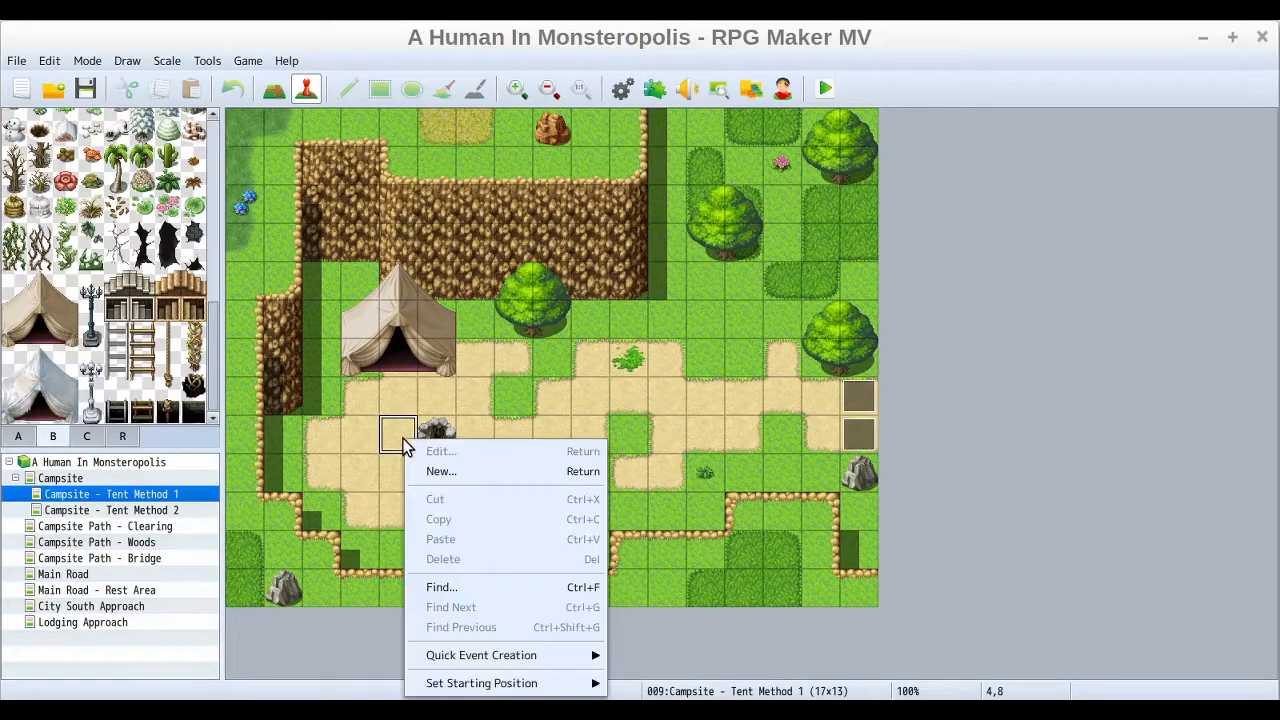
{"action": "mouse_move", "coordinate": [557, 686]}
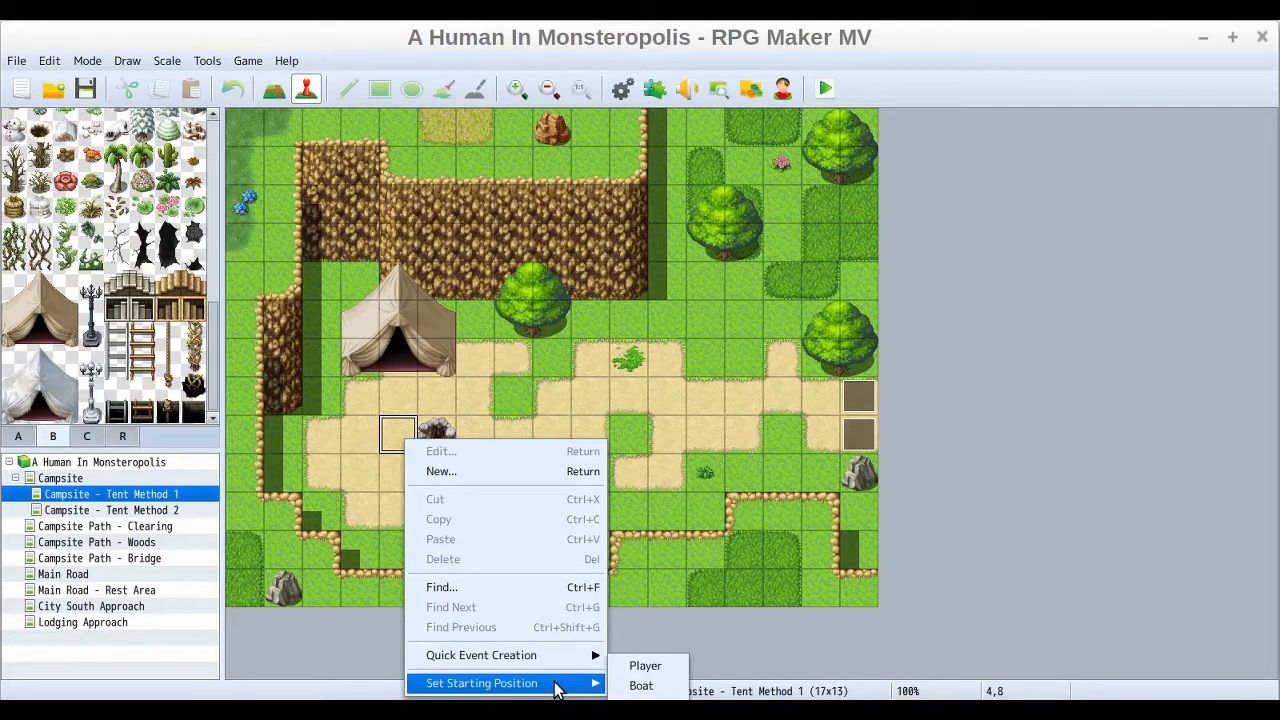
{"action": "left_click", "coordinate": [645, 664]}
{"action": "left_click", "coordinate": [425, 389]}
- Create a new event at tile 0,0 of the Campsite - Tent Method 1 map with the Autorun trigger
{"action": "left_click", "coordinate": [228, 135]}
{"action": "right_click", "coordinate": [241, 130]}
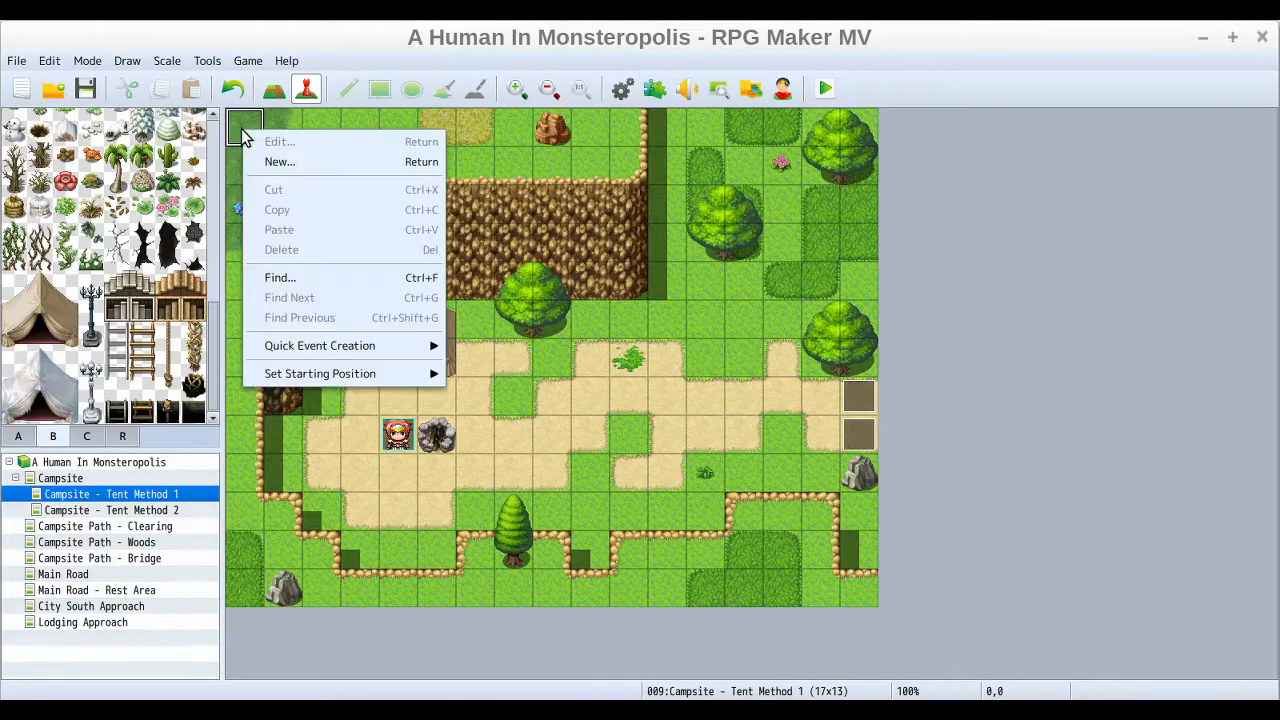
{"action": "left_click", "coordinate": [280, 161]}
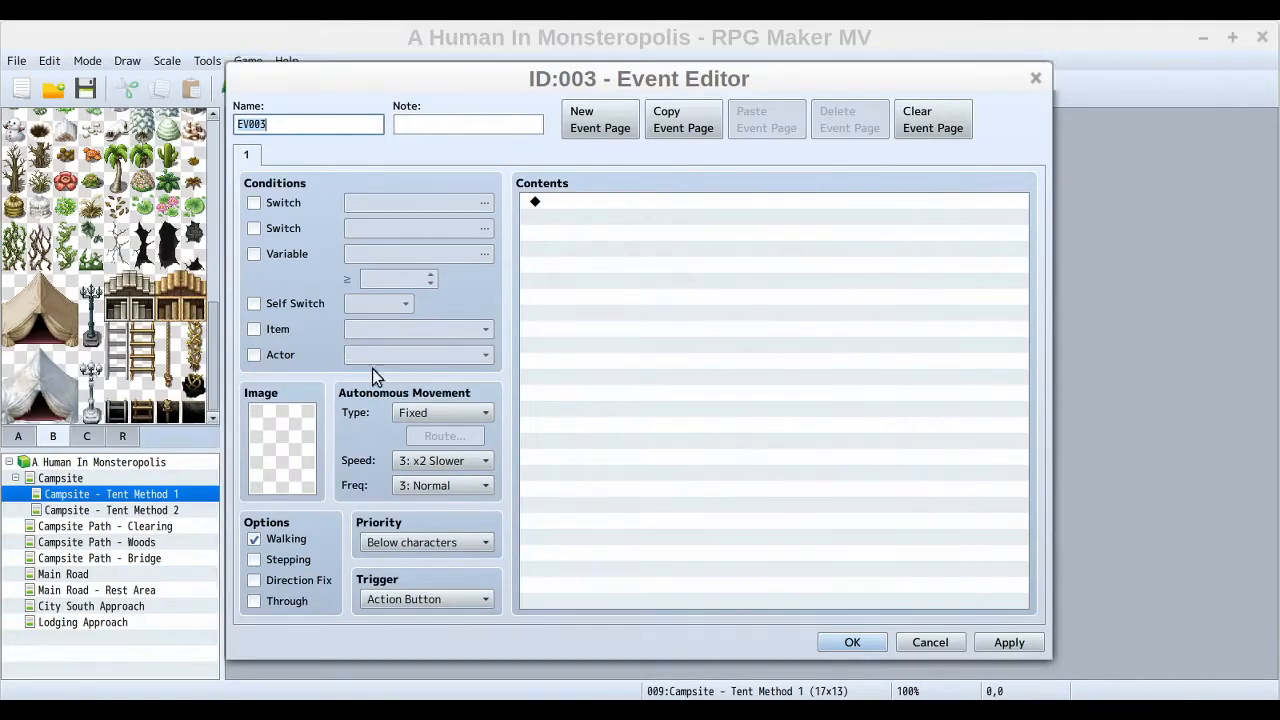
{"action": "left_click", "coordinate": [456, 598]}
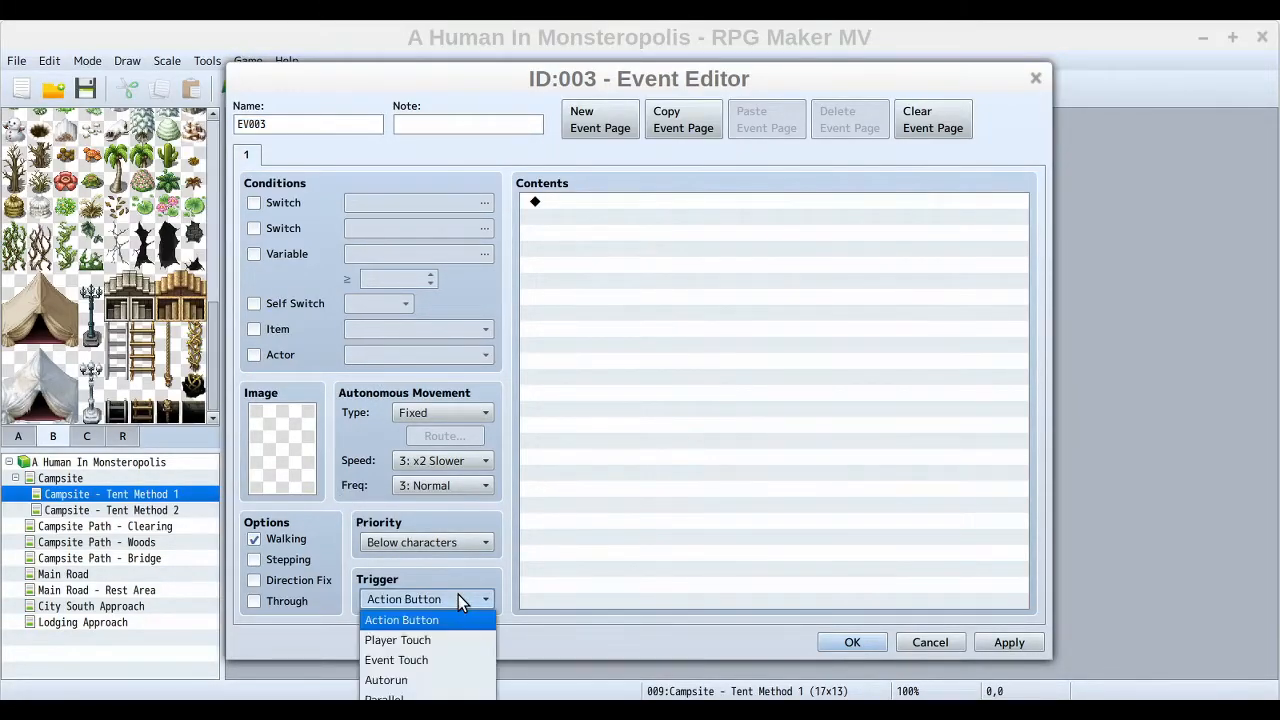
{"action": "left_click", "coordinate": [447, 682]}
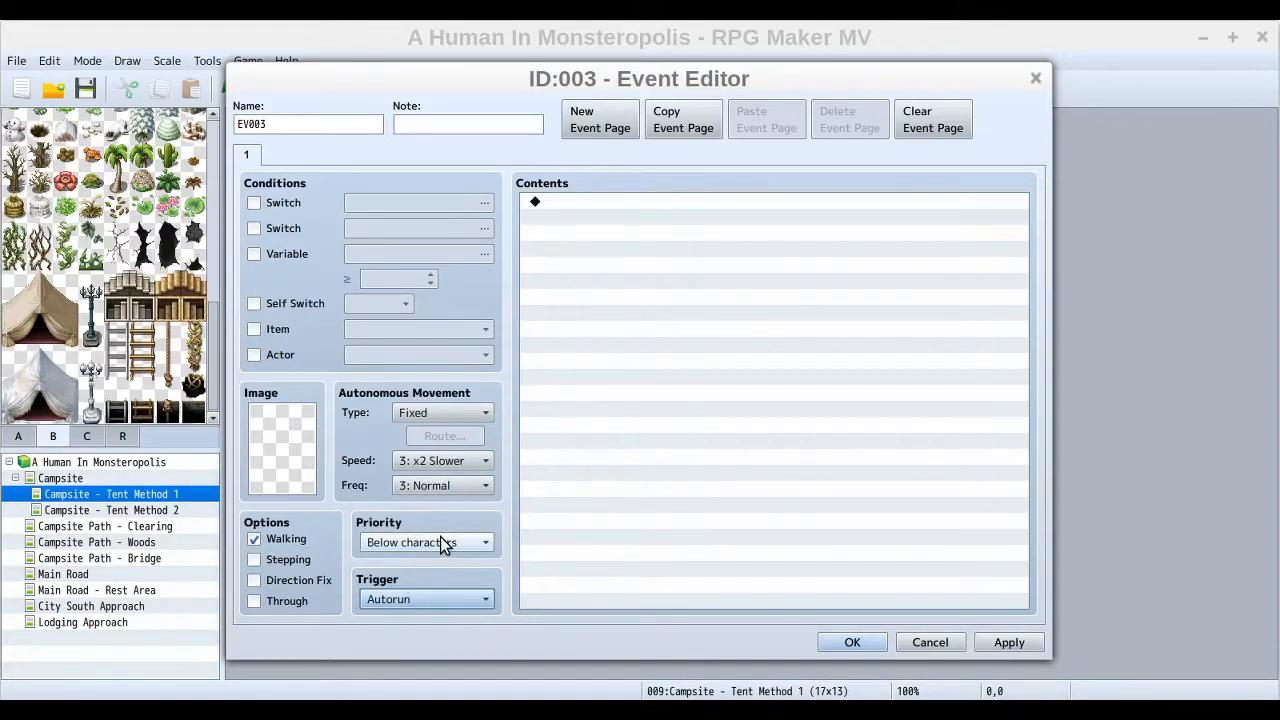
- Start a Tint Screen command in the new event's contents
{"action": "right_click", "coordinate": [606, 205]}
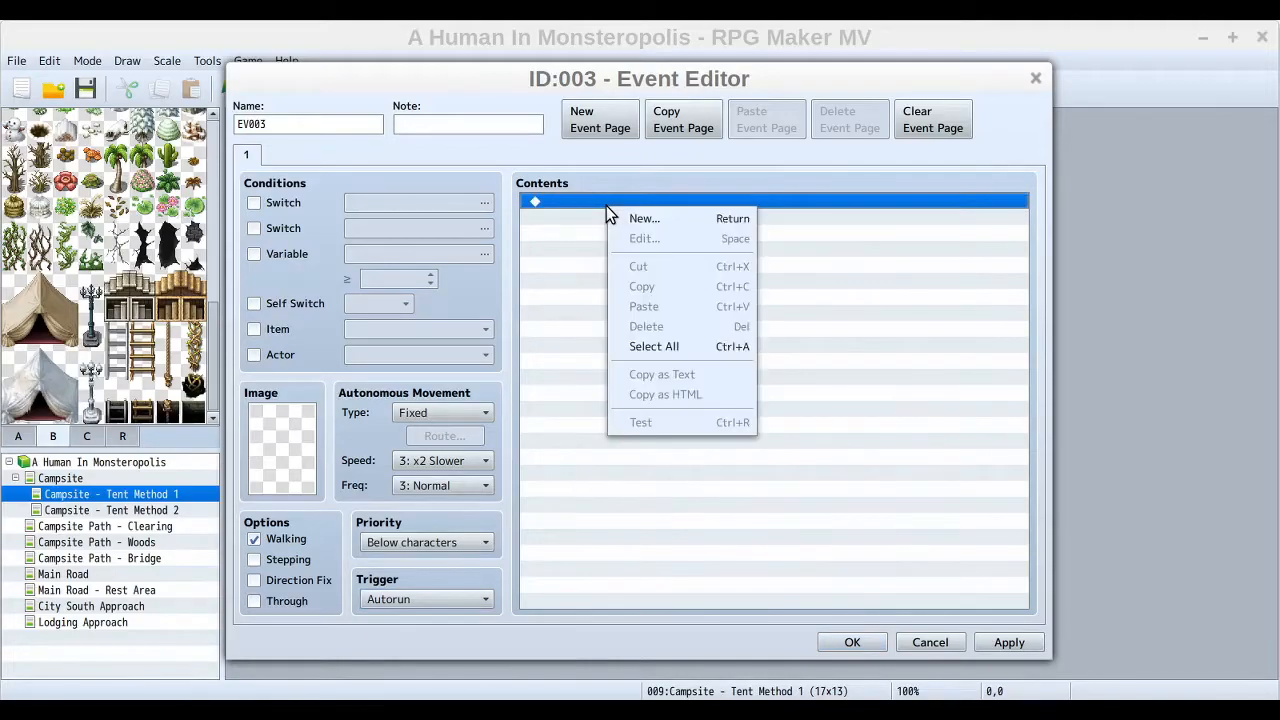
{"action": "left_click", "coordinate": [682, 218]}
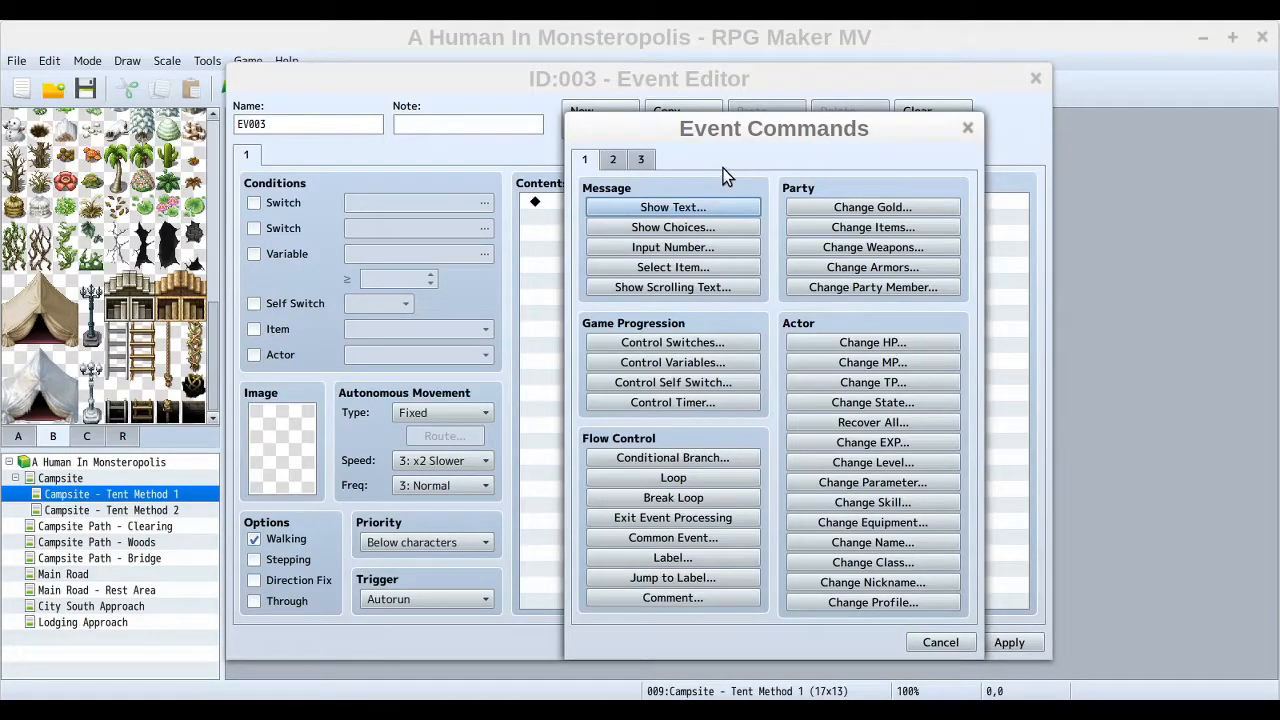
{"action": "left_click", "coordinate": [613, 160]}
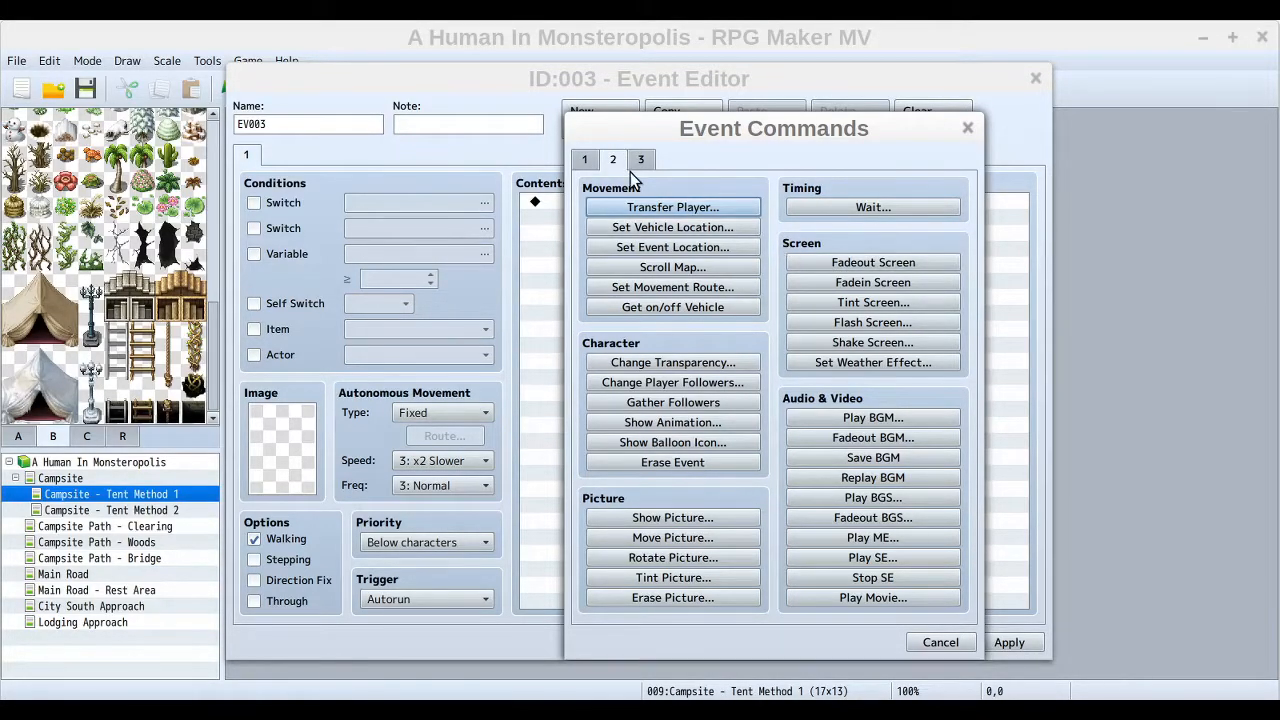
{"action": "left_click", "coordinate": [924, 301]}
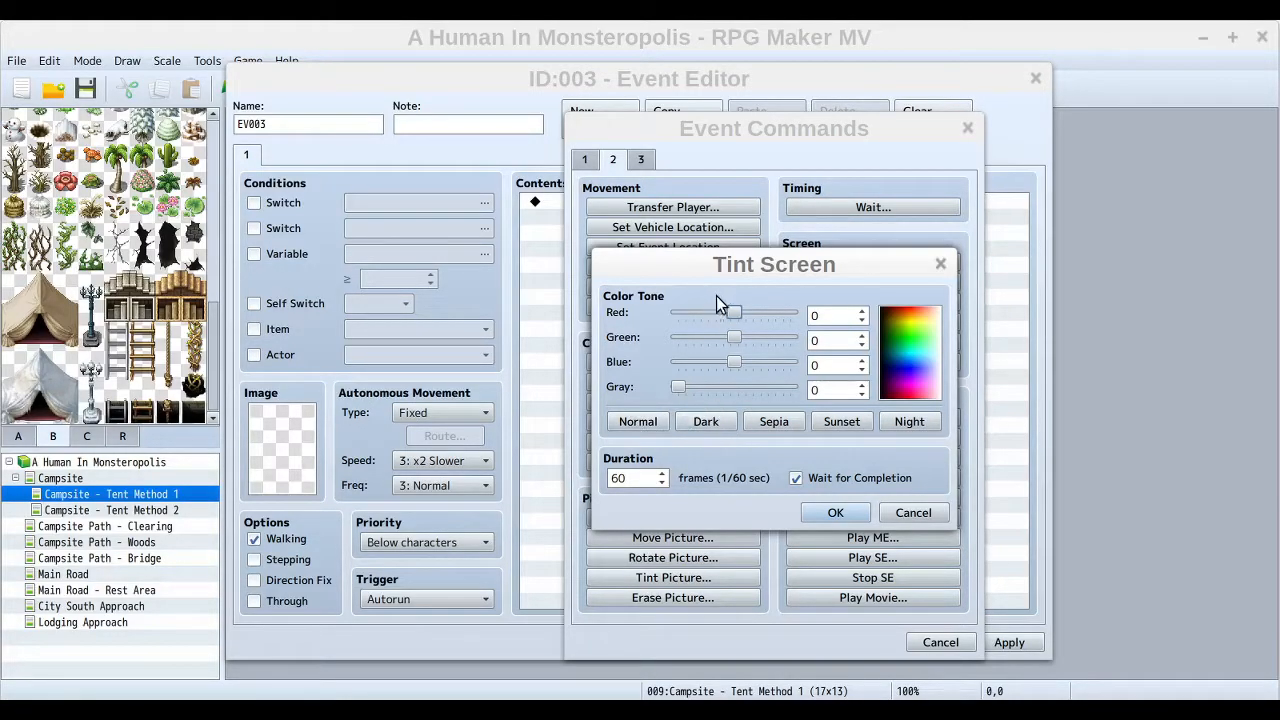
- Try raising the screen tint's red tone to 53 and return it to 0
{"action": "mouse_move", "coordinate": [729, 316]}
{"action": "left_mouse_down"}
{"action": "mouse_move", "coordinate": [757, 315]}
{"action": "mouse_move", "coordinate": [695, 319]}
{"action": "mouse_move", "coordinate": [765, 320]}
{"action": "mouse_move", "coordinate": [745, 316]}
{"action": "left_mouse_up"}
{"action": "left_click", "coordinate": [862, 311]}
{"action": "left_click", "coordinate": [862, 311]}
{"action": "left_click", "coordinate": [862, 311]}
{"action": "left_click", "coordinate": [862, 311]}
{"action": "left_click", "coordinate": [862, 321]}
{"action": "left_click", "coordinate": [862, 321]}
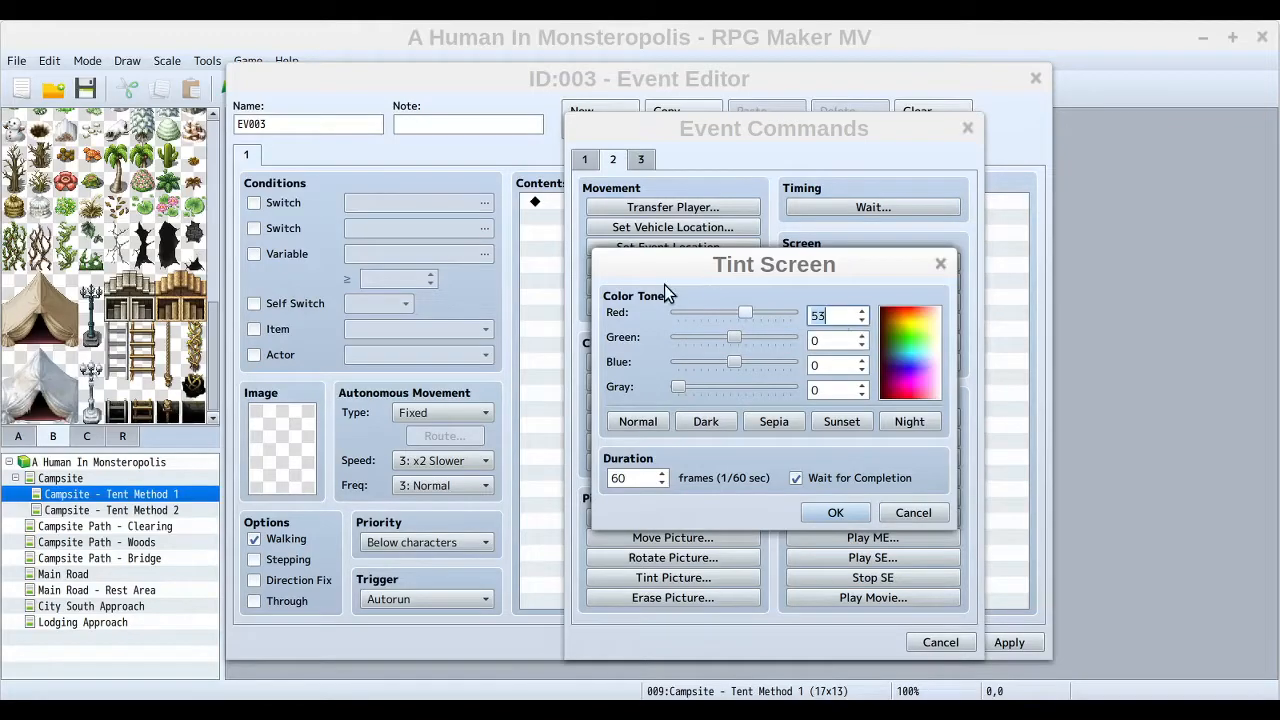
{"action": "left_click", "coordinate": [744, 316]}
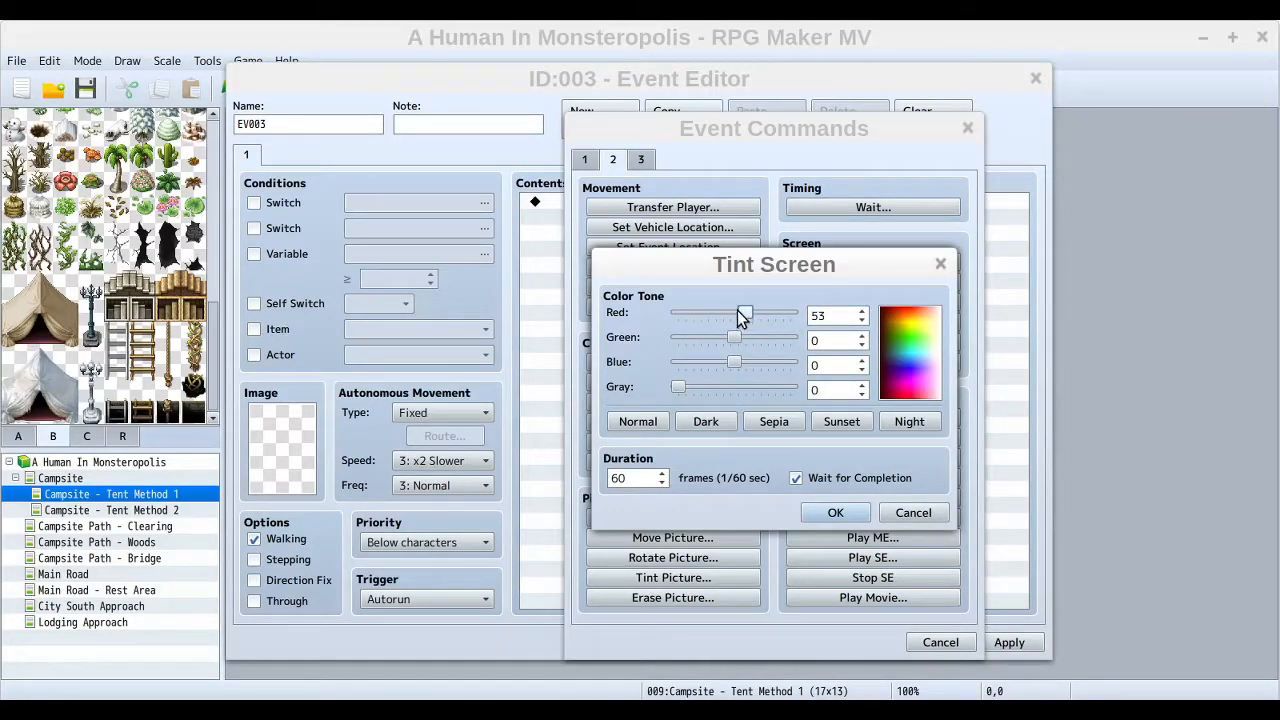
{"action": "left_click_drag", "start_coordinate": [741, 318], "coordinate": [730, 311]}
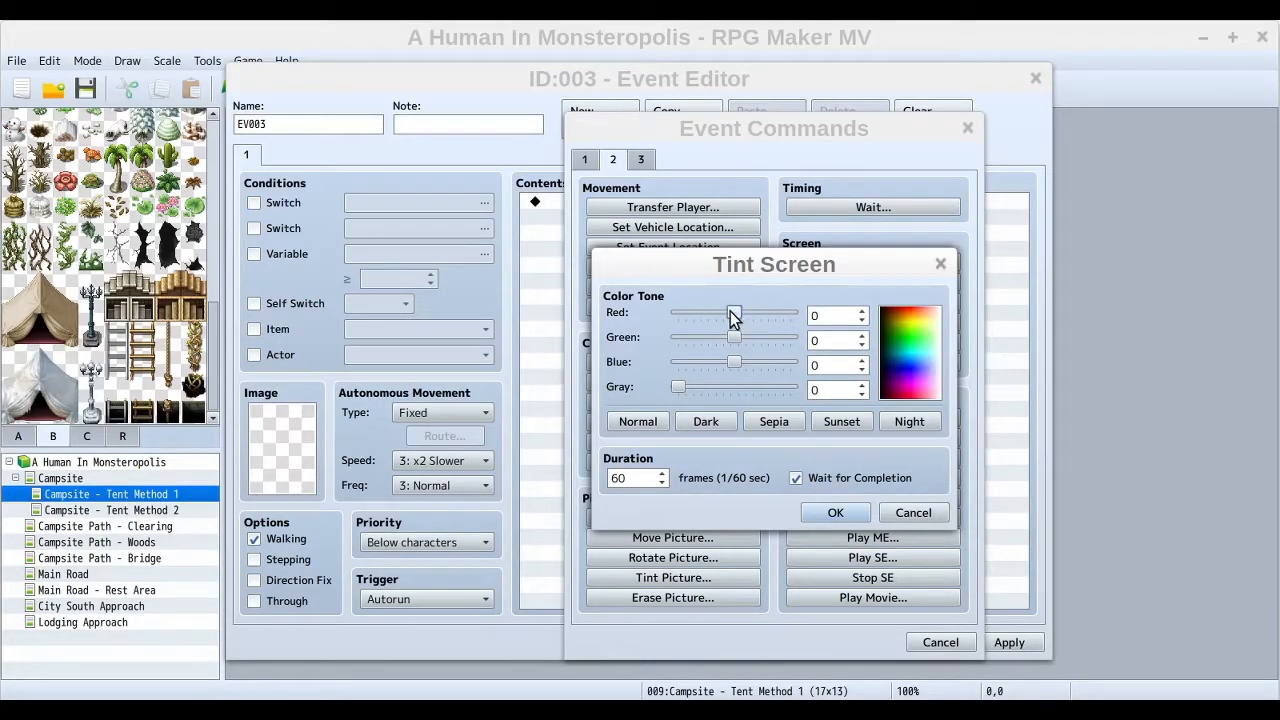
- Try the Dark, Sepia, Sunset and Night presets for the screen tint and return to Normal
{"action": "left_click", "coordinate": [648, 424]}
{"action": "left_click", "coordinate": [709, 423]}
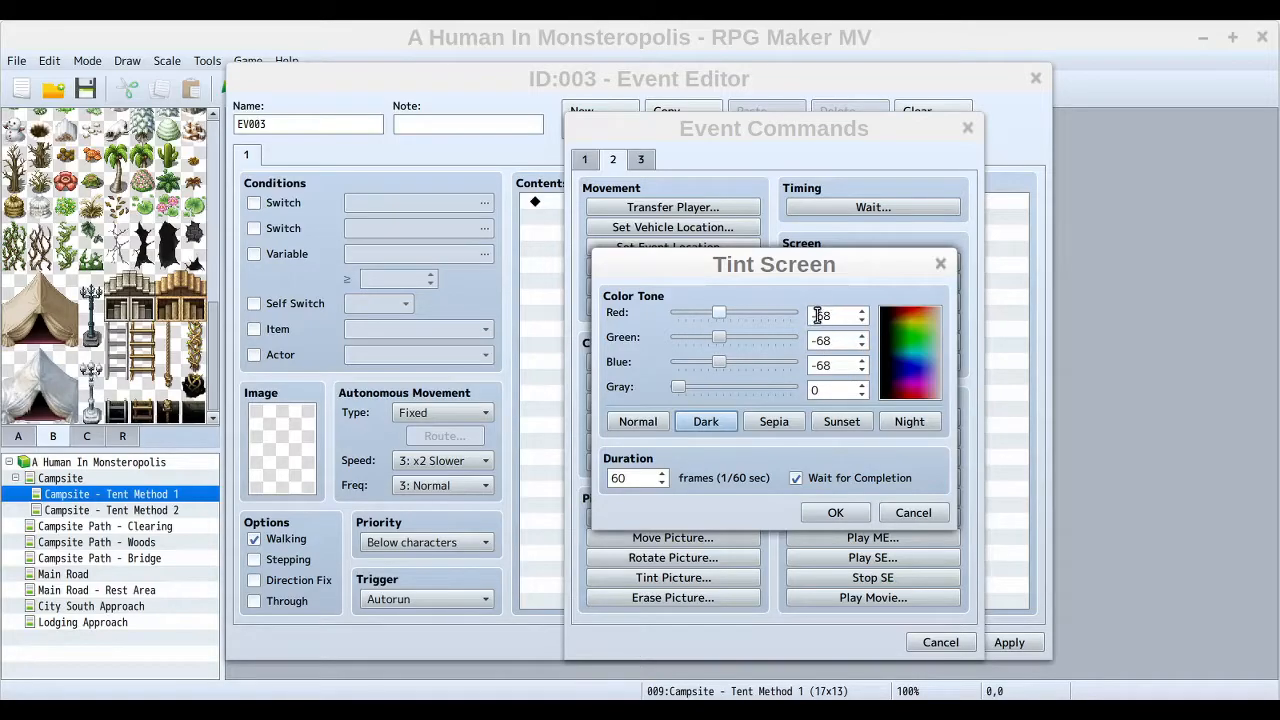
{"action": "left_click", "coordinate": [776, 421]}
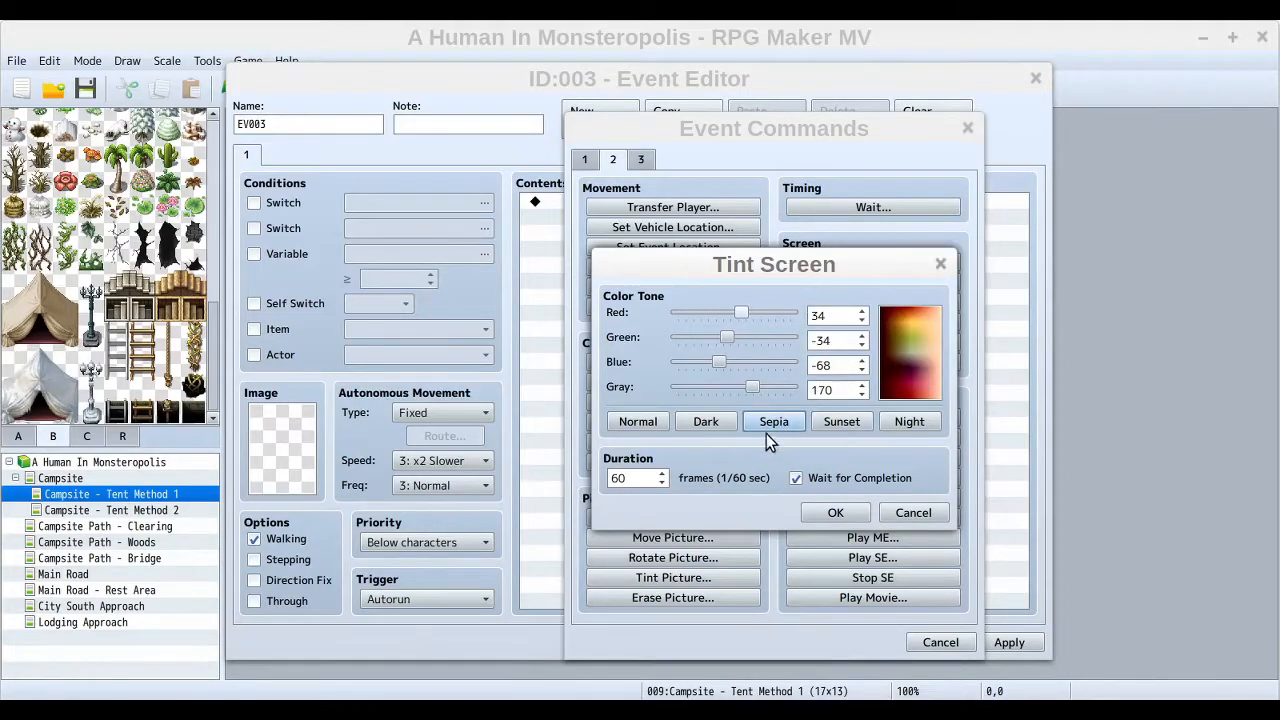
{"action": "left_click", "coordinate": [863, 425]}
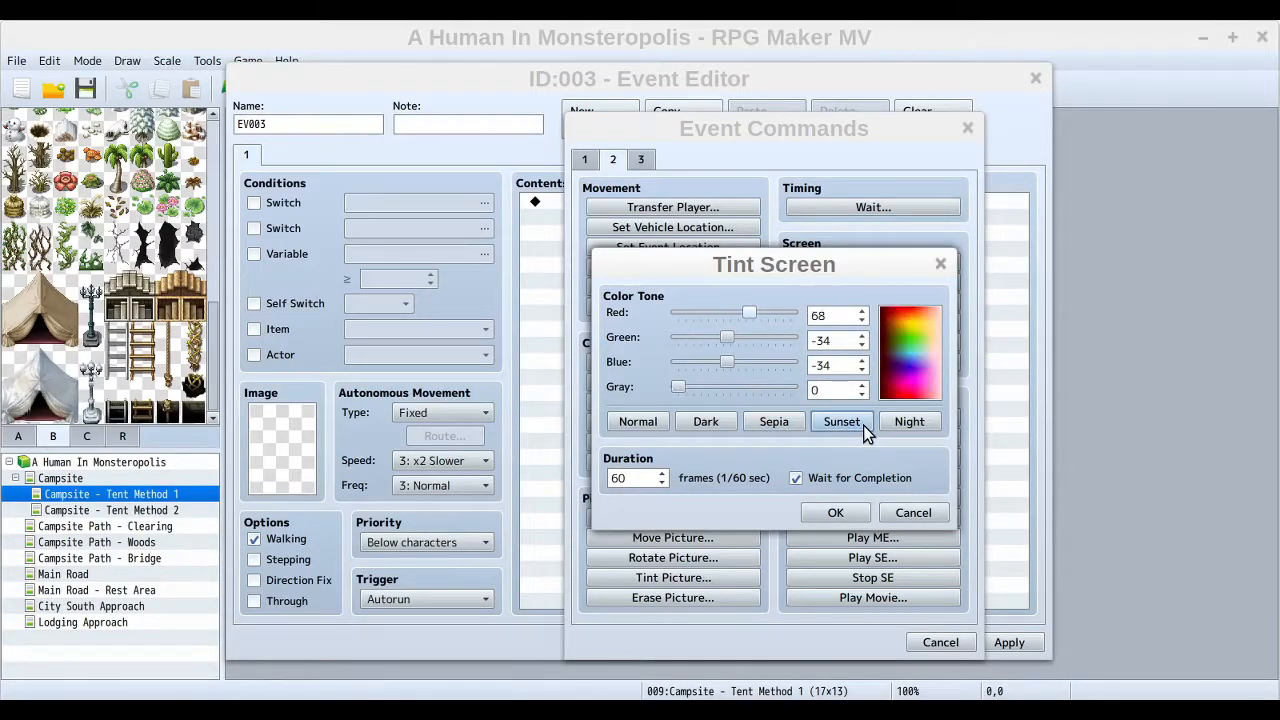
{"action": "left_click", "coordinate": [926, 425]}
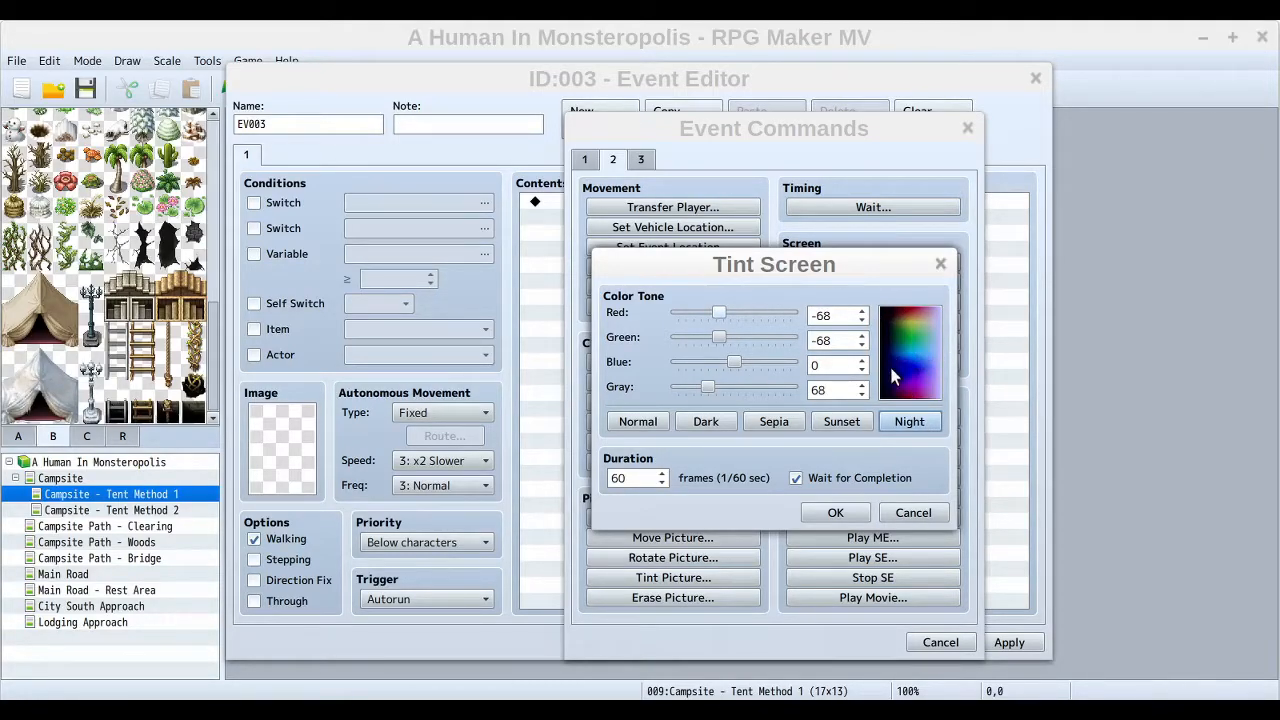
{"action": "left_click", "coordinate": [635, 424]}
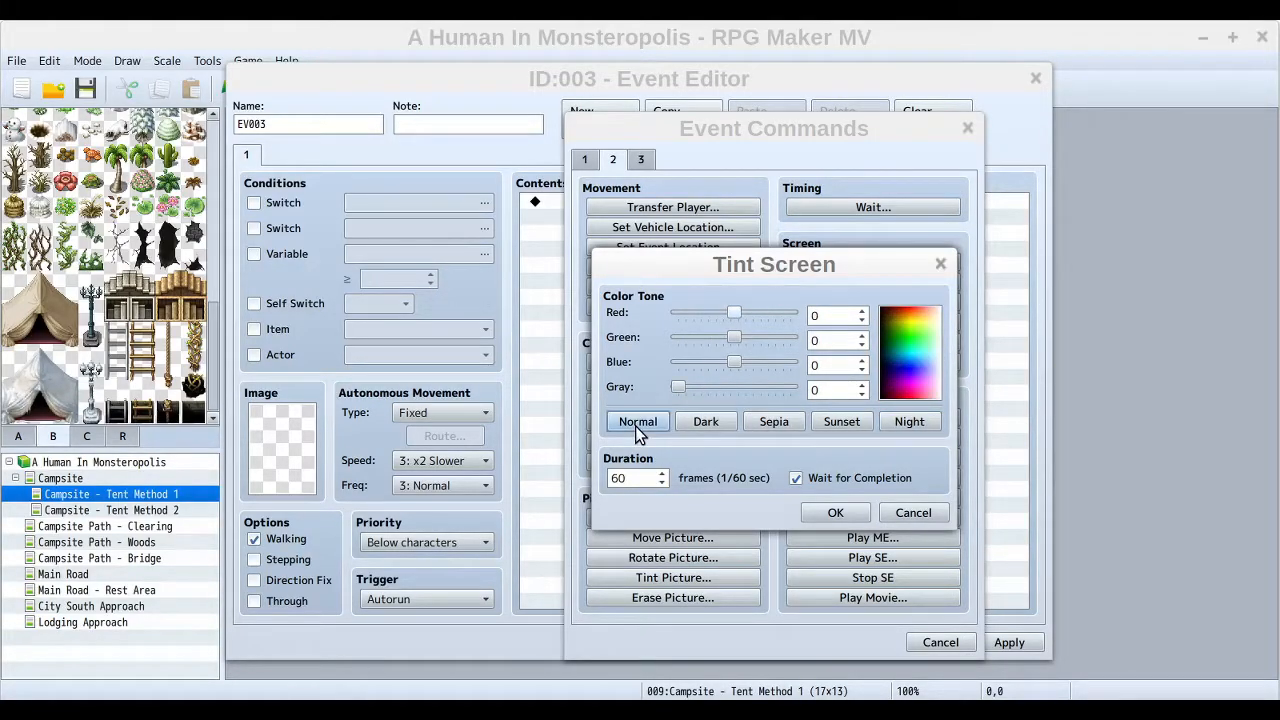
- Review the Dark, Sepia and Sunset tints once more and set the color tone to the Night preset
{"action": "left_click", "coordinate": [715, 420]}
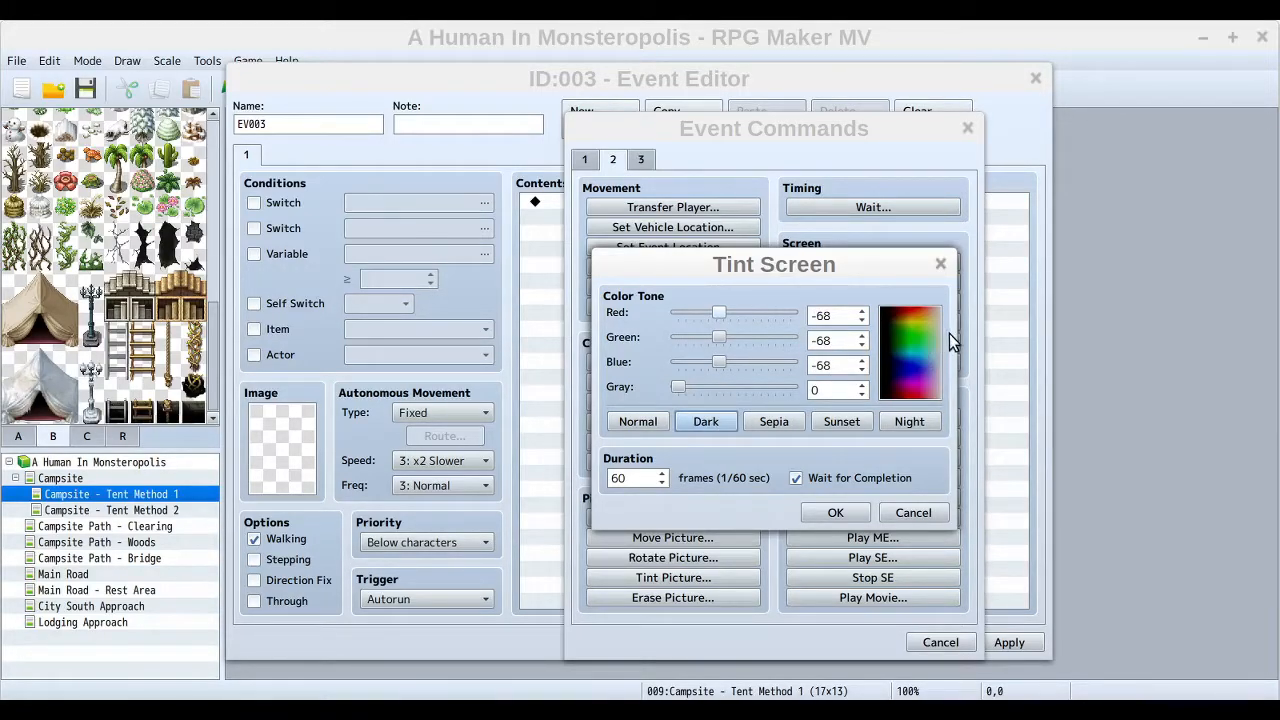
{"action": "left_click", "coordinate": [772, 422]}
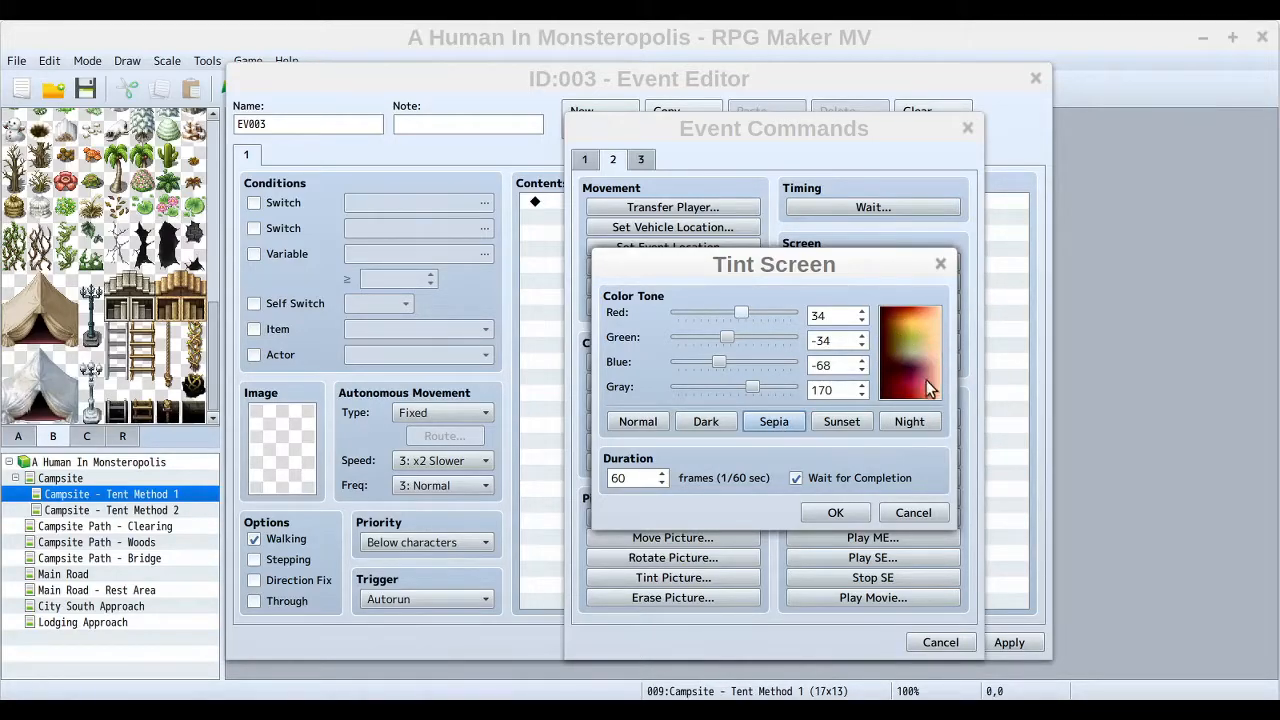
{"action": "left_click", "coordinate": [839, 422]}
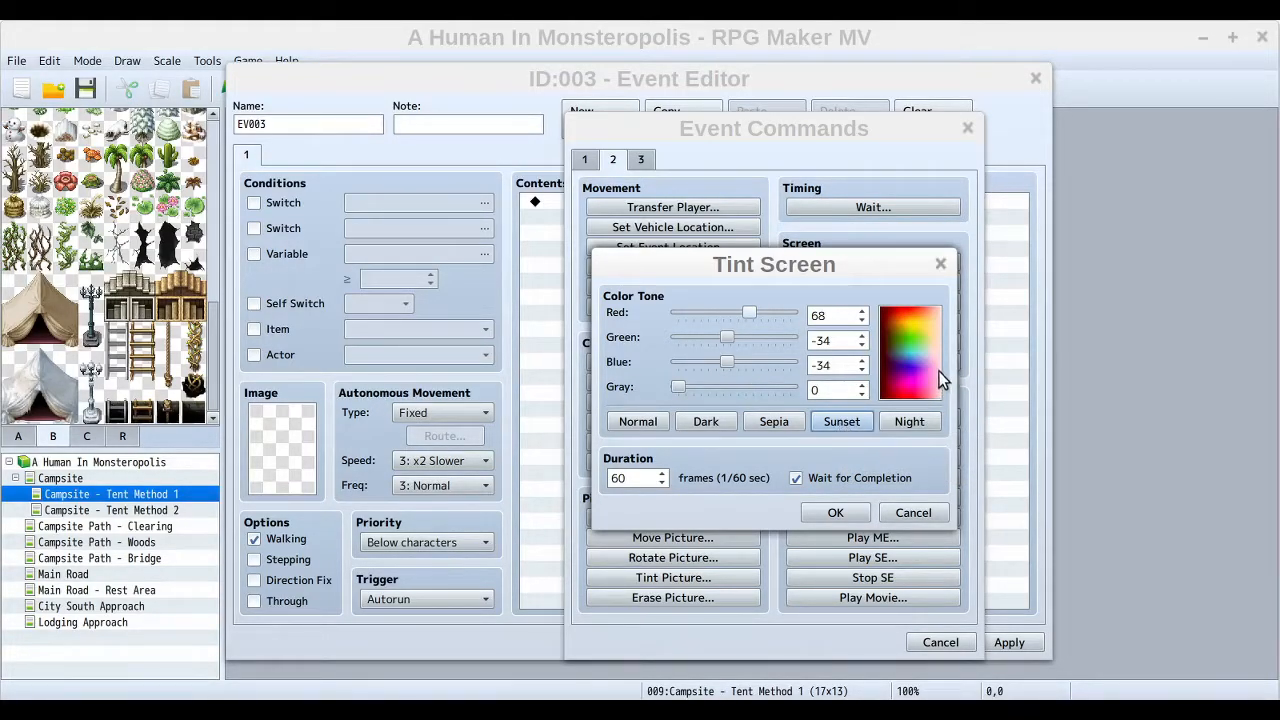
{"action": "left_click", "coordinate": [922, 423]}
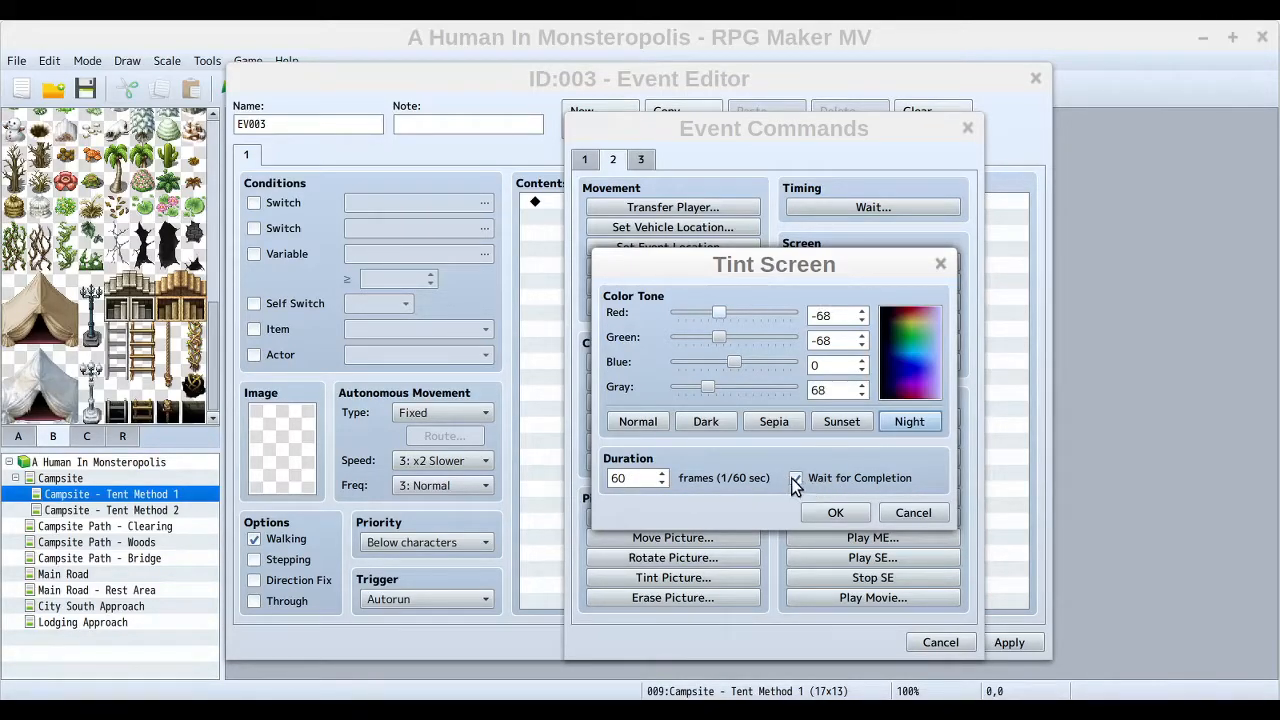
- Add the Night screen tint over 60 frames to the event, with Wait for Completion enabled
{"action": "left_click", "coordinate": [795, 479]}
{"action": "left_click", "coordinate": [797, 479]}
{"action": "left_click", "coordinate": [824, 513]}
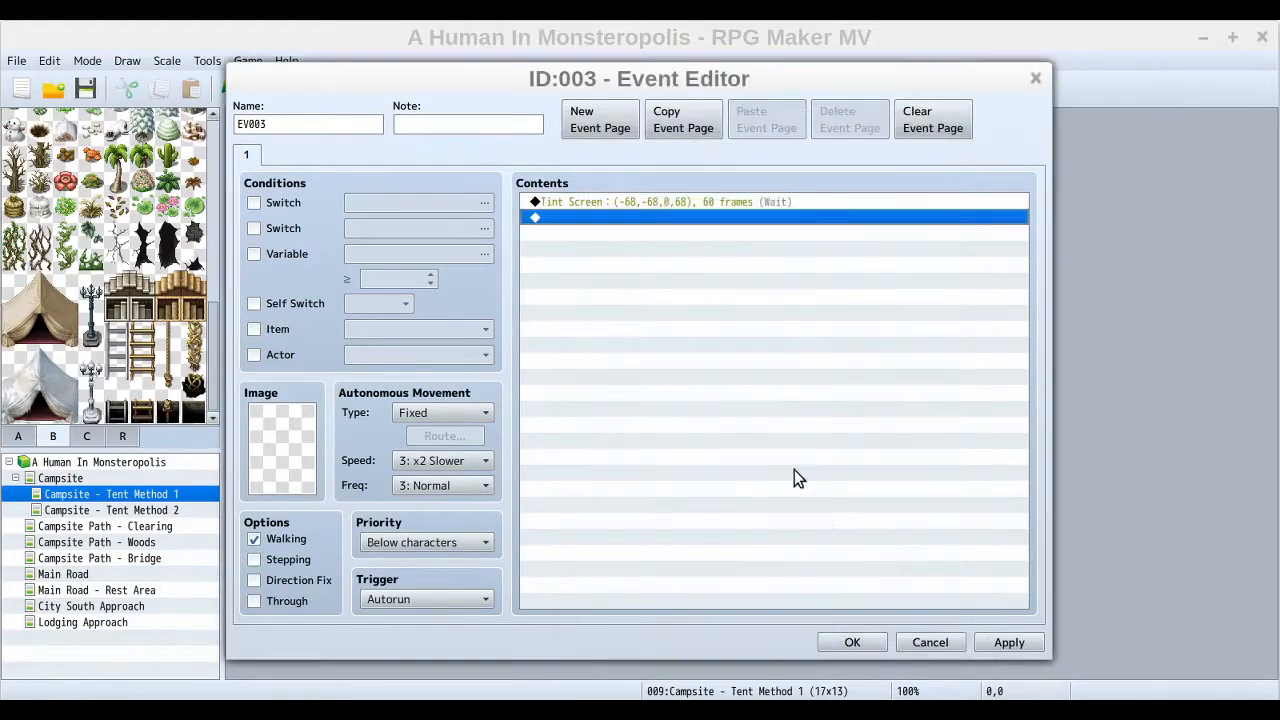
- Add a 180-frame Wait command after the screen tint and save the event
{"action": "right_click", "coordinate": [664, 216]}
{"action": "left_click", "coordinate": [712, 228]}
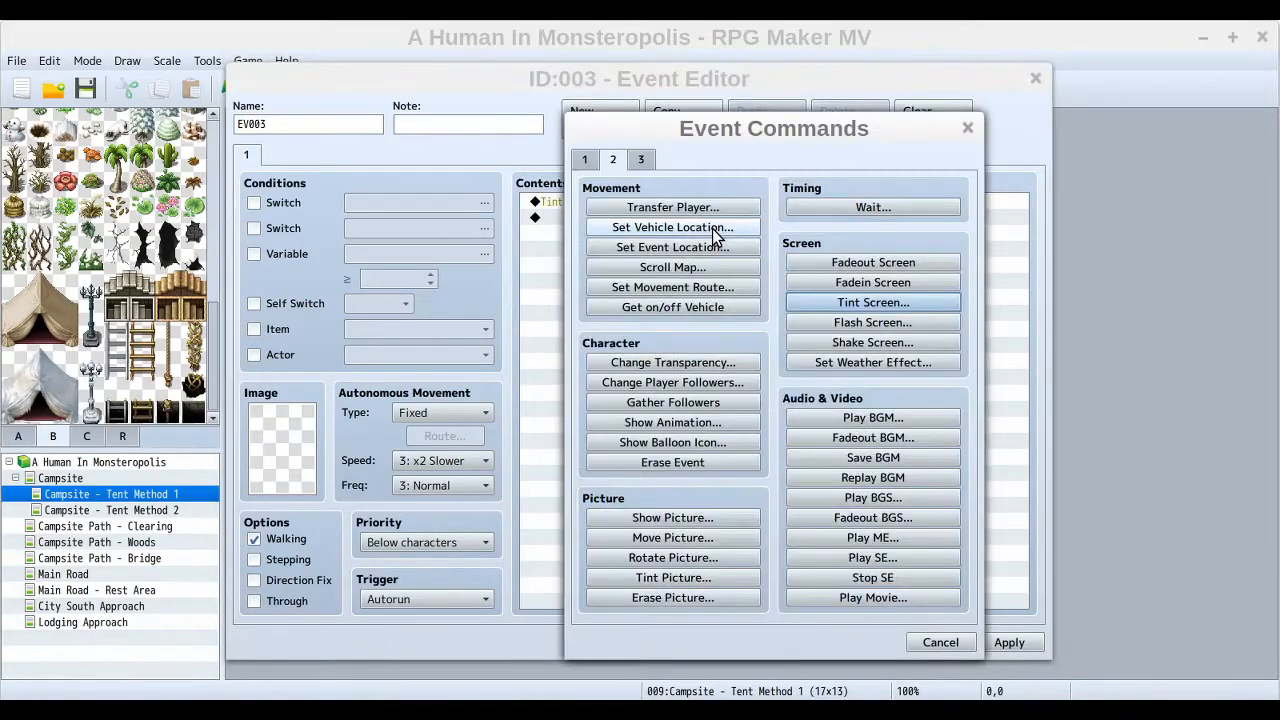
{"action": "left_click", "coordinate": [820, 205]}
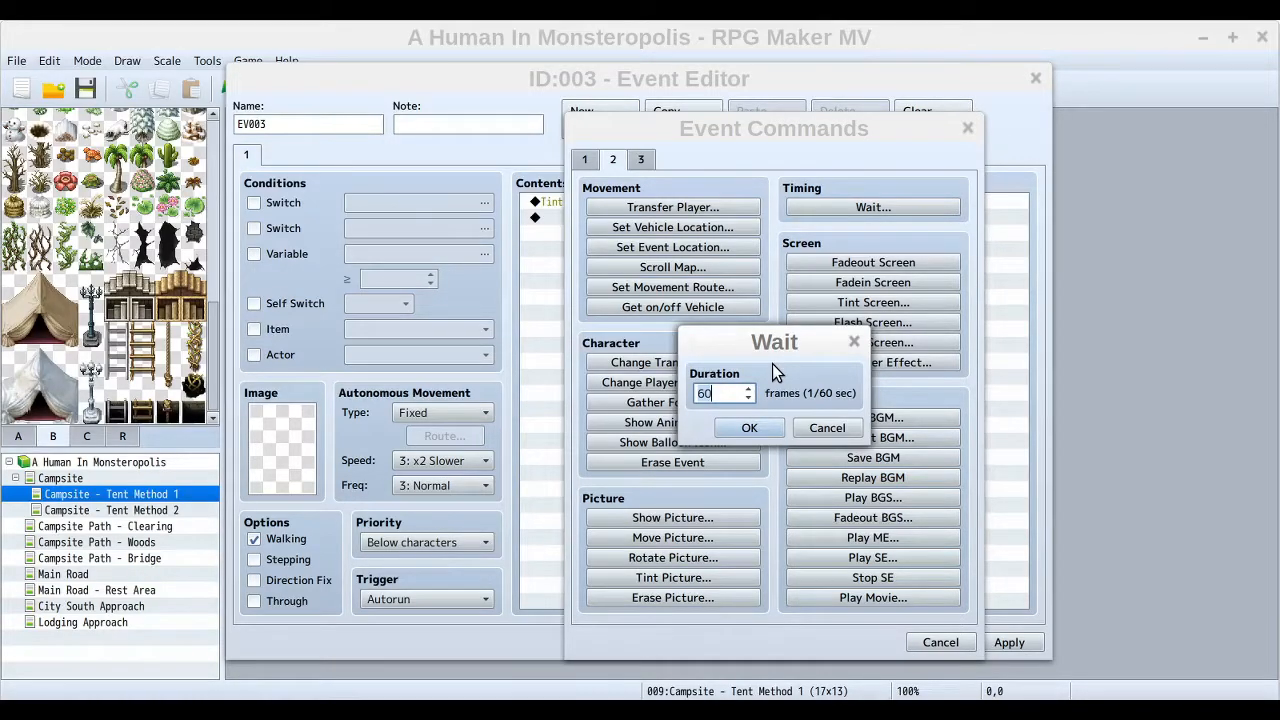
{"action": "type", "text": "180"}
{"action": "left_click", "coordinate": [750, 427]}
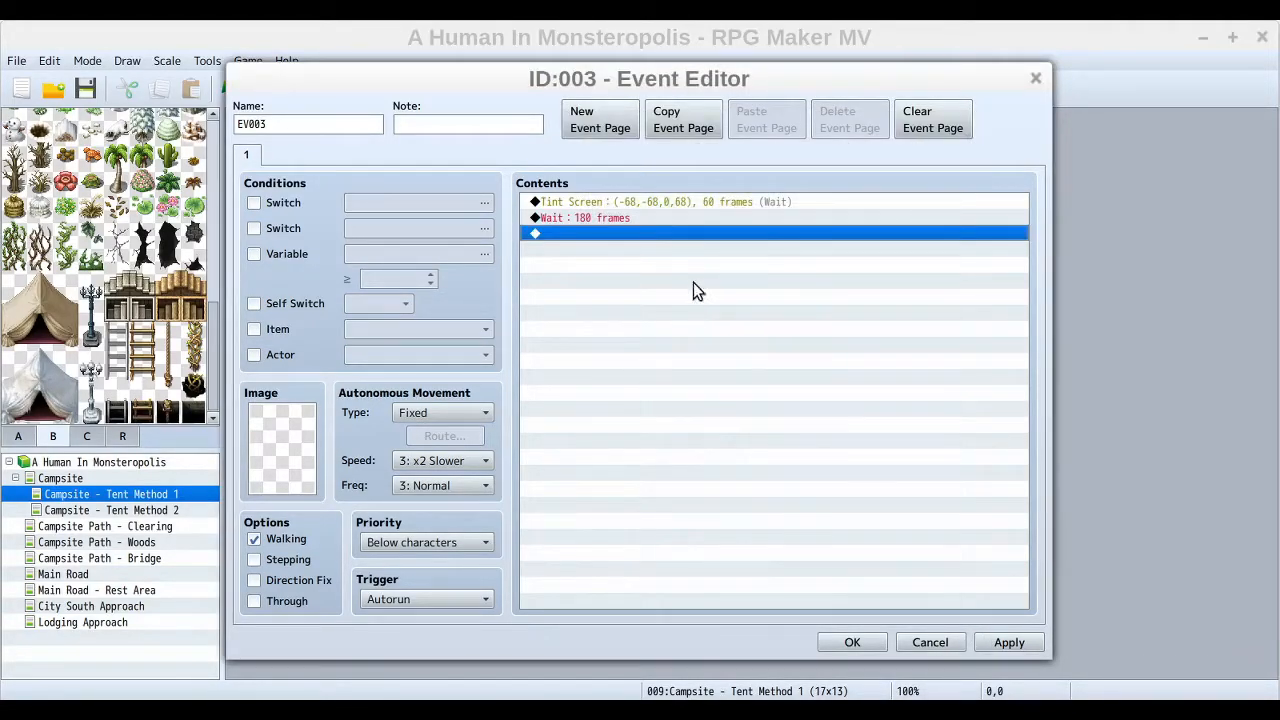
{"action": "left_click", "coordinate": [851, 643]}
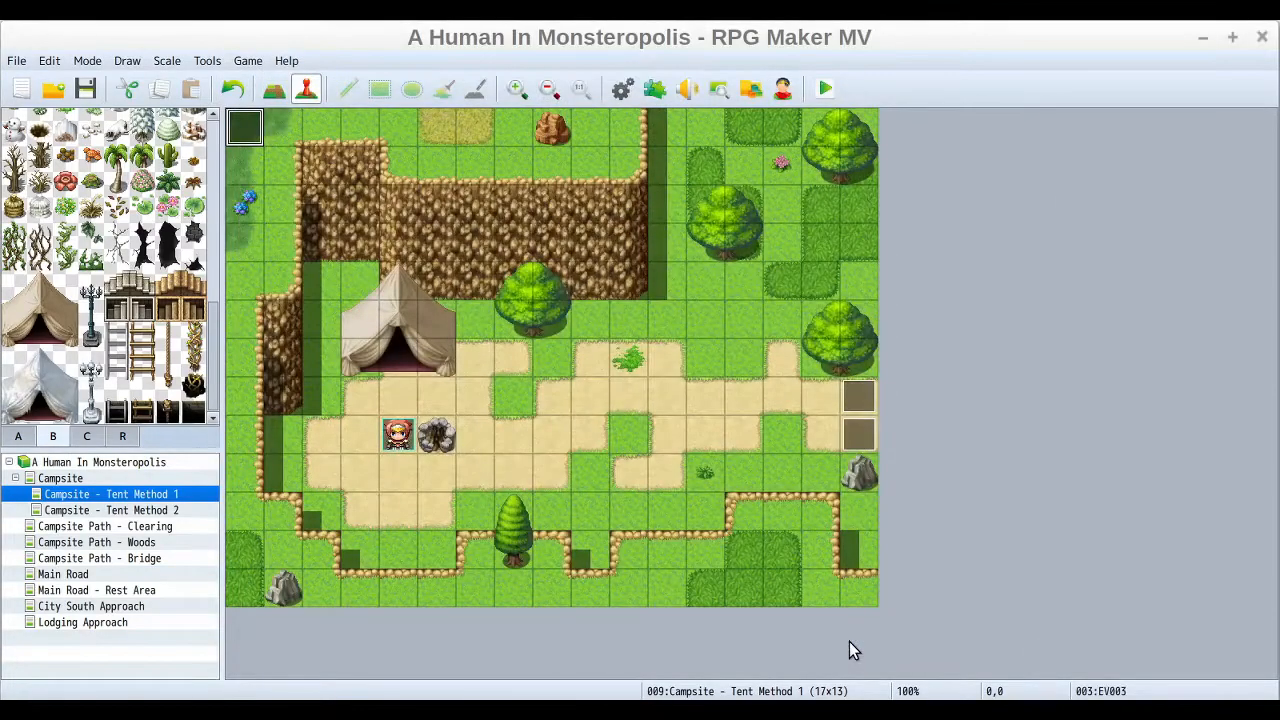
- Reopen EV003 and append a Player movement route: Move Up, Through ON, Move Up, Through OFF, Transparent ON
{"action": "left_click", "coordinate": [396, 432]}
{"action": "double_click", "coordinate": [243, 128]}
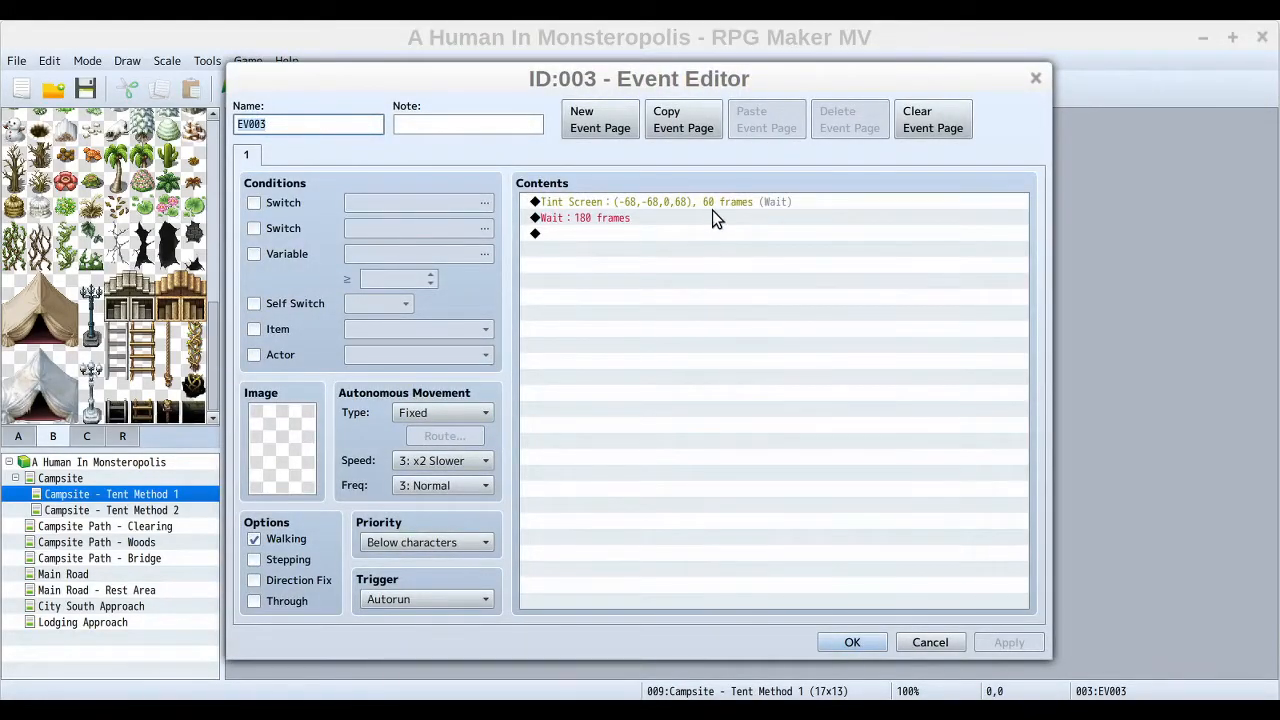
{"action": "right_click", "coordinate": [612, 232]}
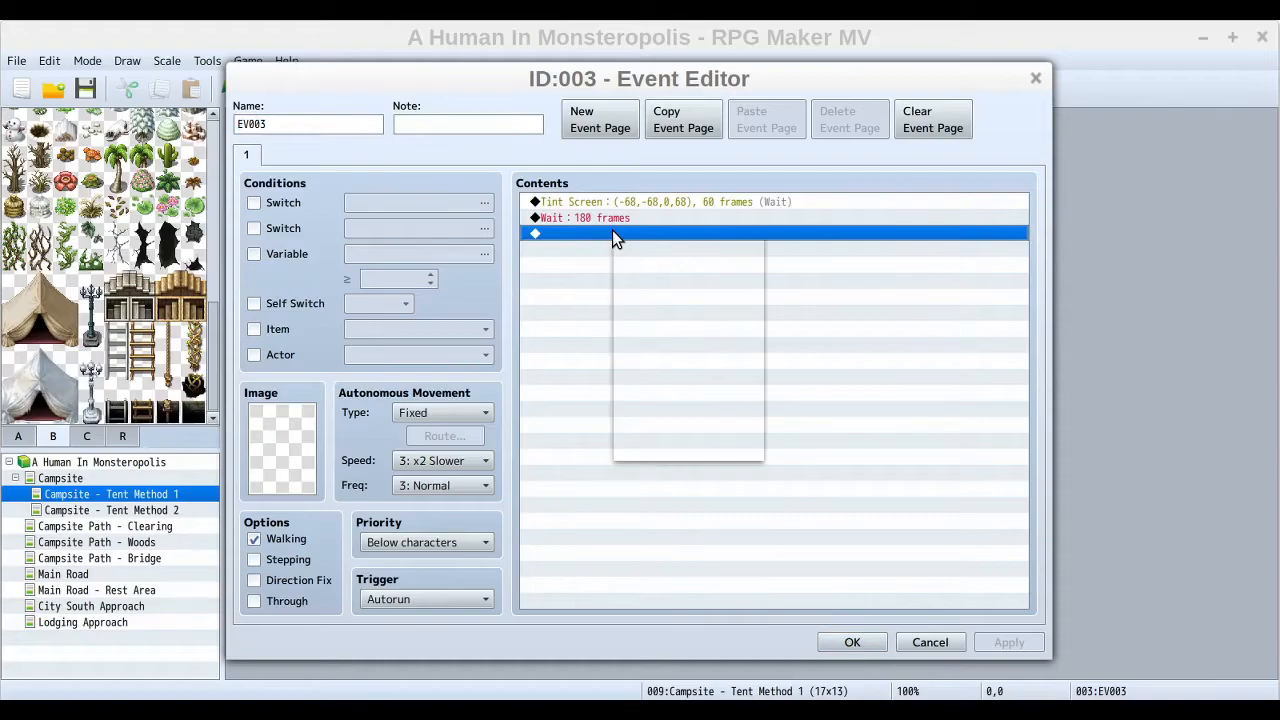
{"action": "left_click", "coordinate": [668, 244]}
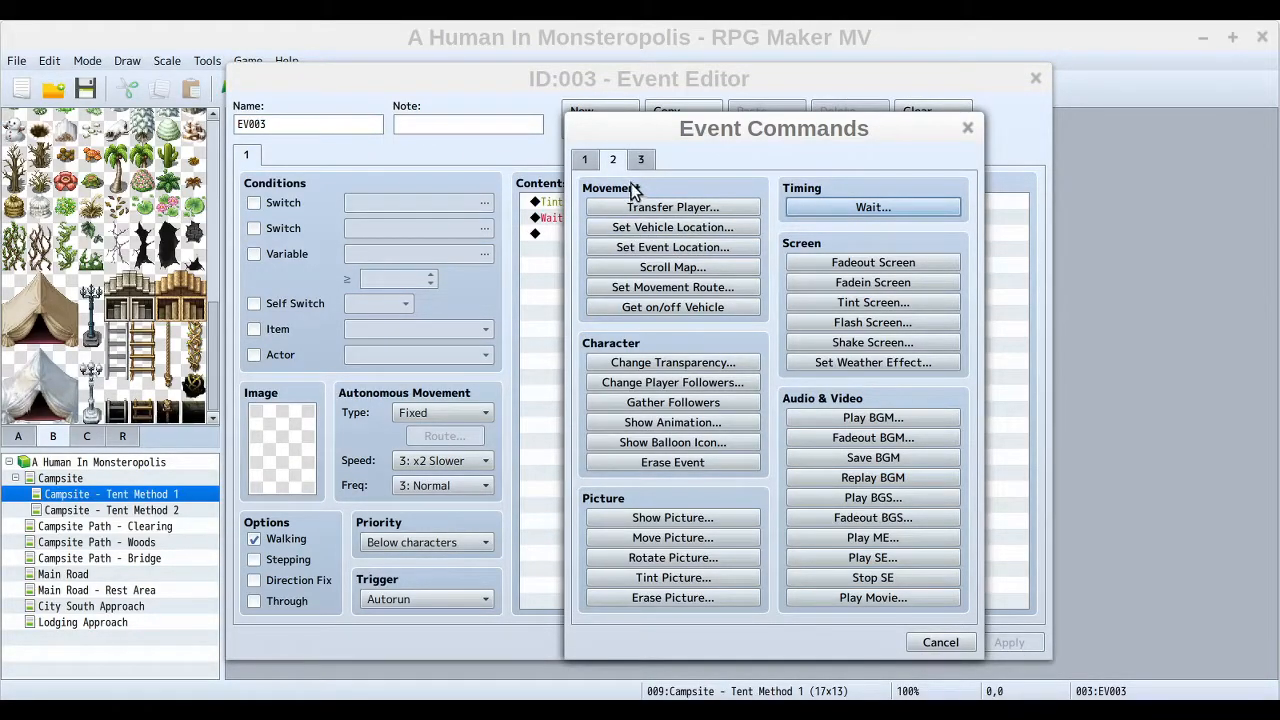
{"action": "left_click", "coordinate": [667, 289]}
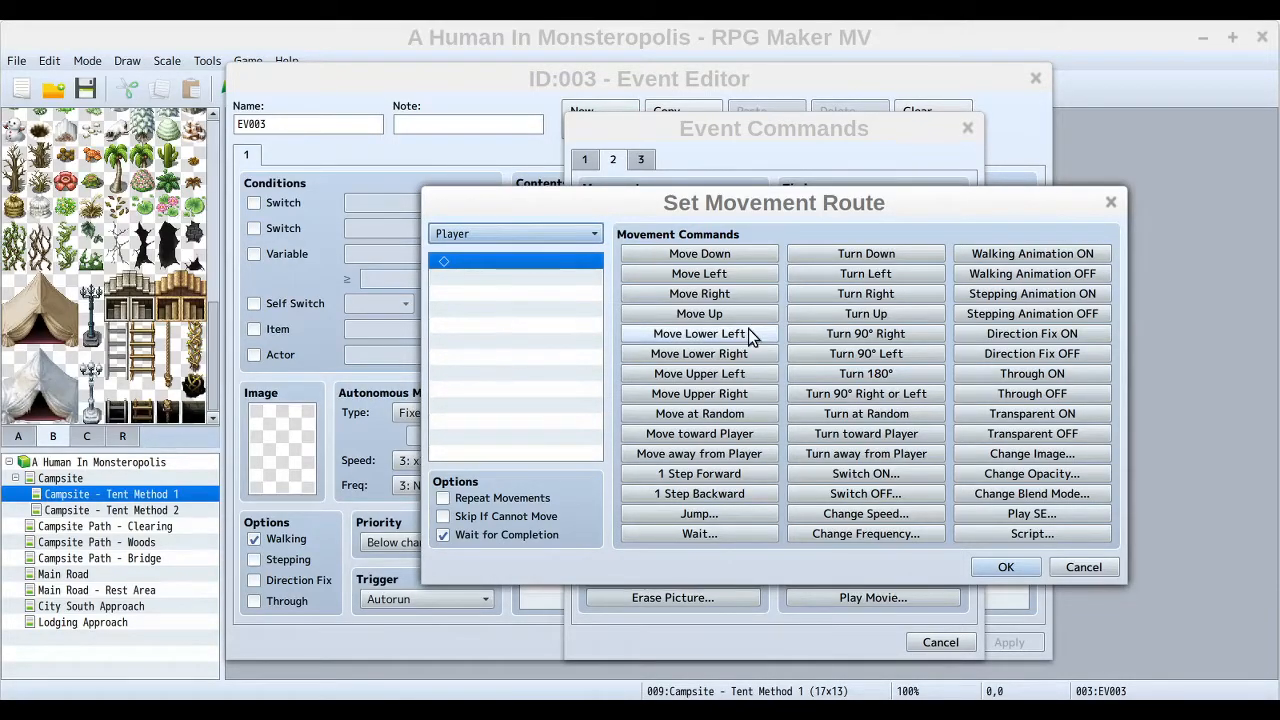
{"action": "left_click", "coordinate": [692, 313]}
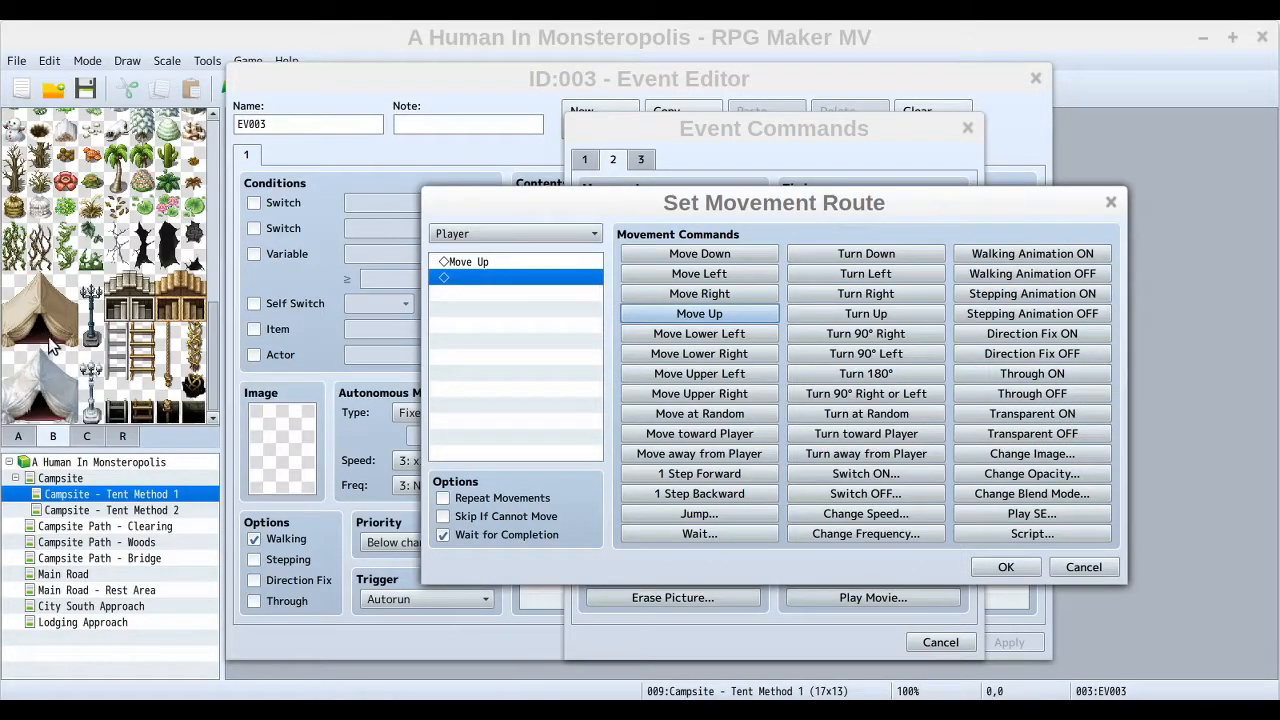
{"action": "left_click", "coordinate": [1013, 378]}
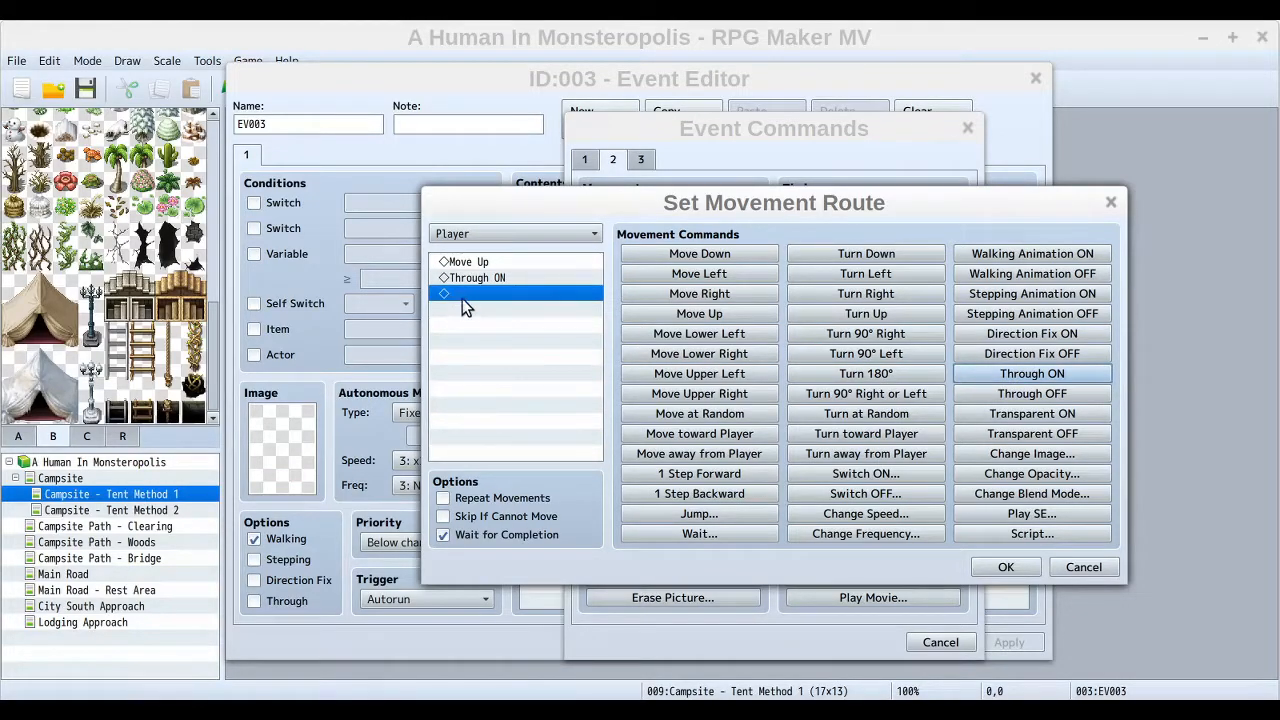
{"action": "left_click", "coordinate": [697, 316]}
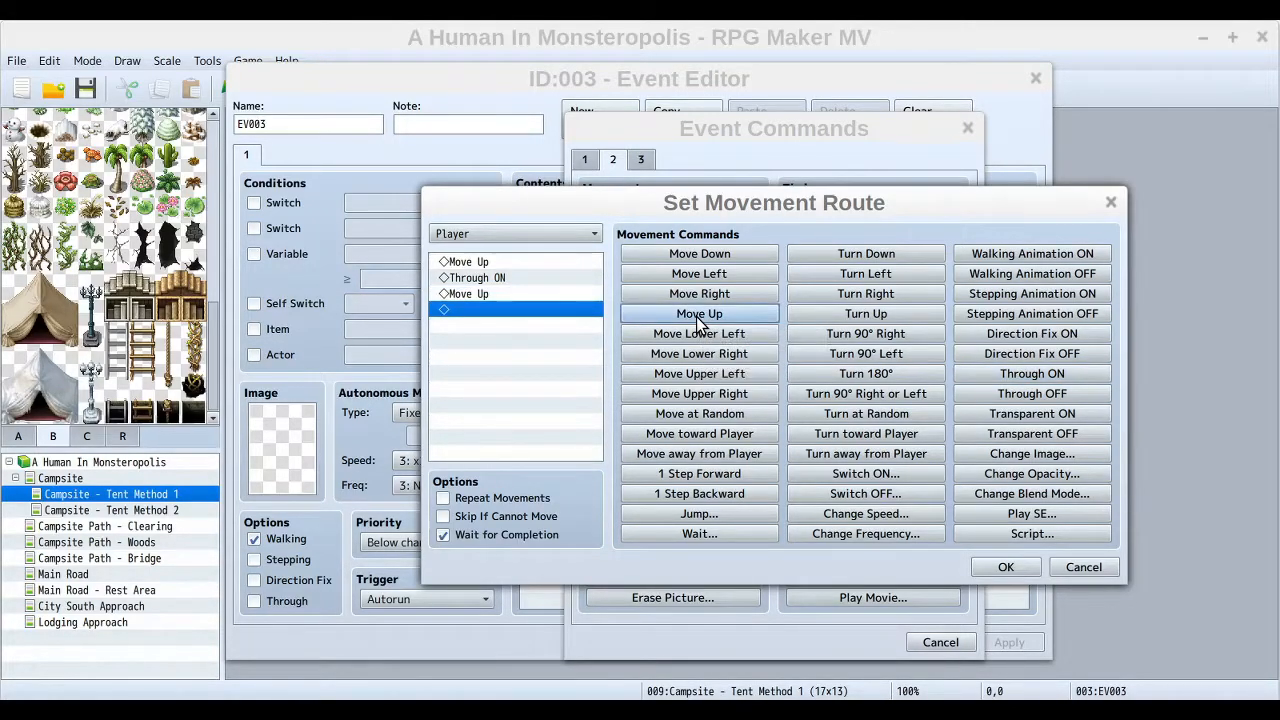
{"action": "left_click", "coordinate": [1043, 396]}
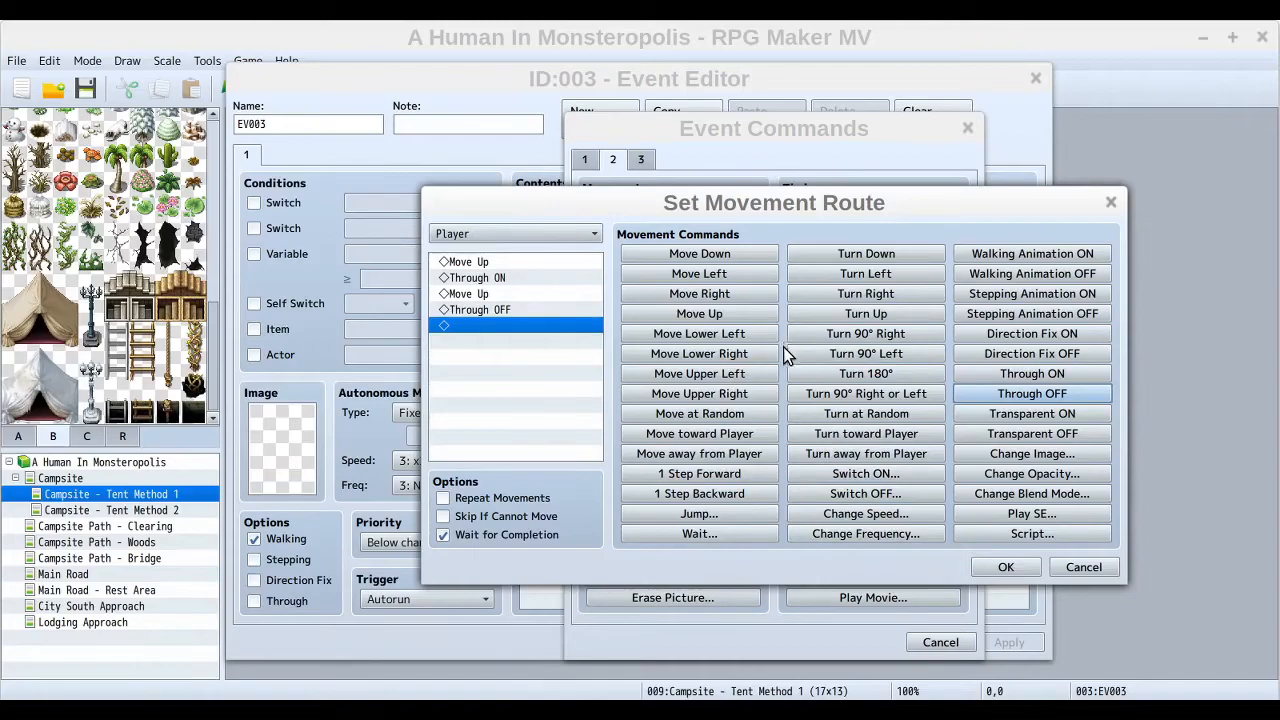
{"action": "left_click", "coordinate": [1033, 413]}
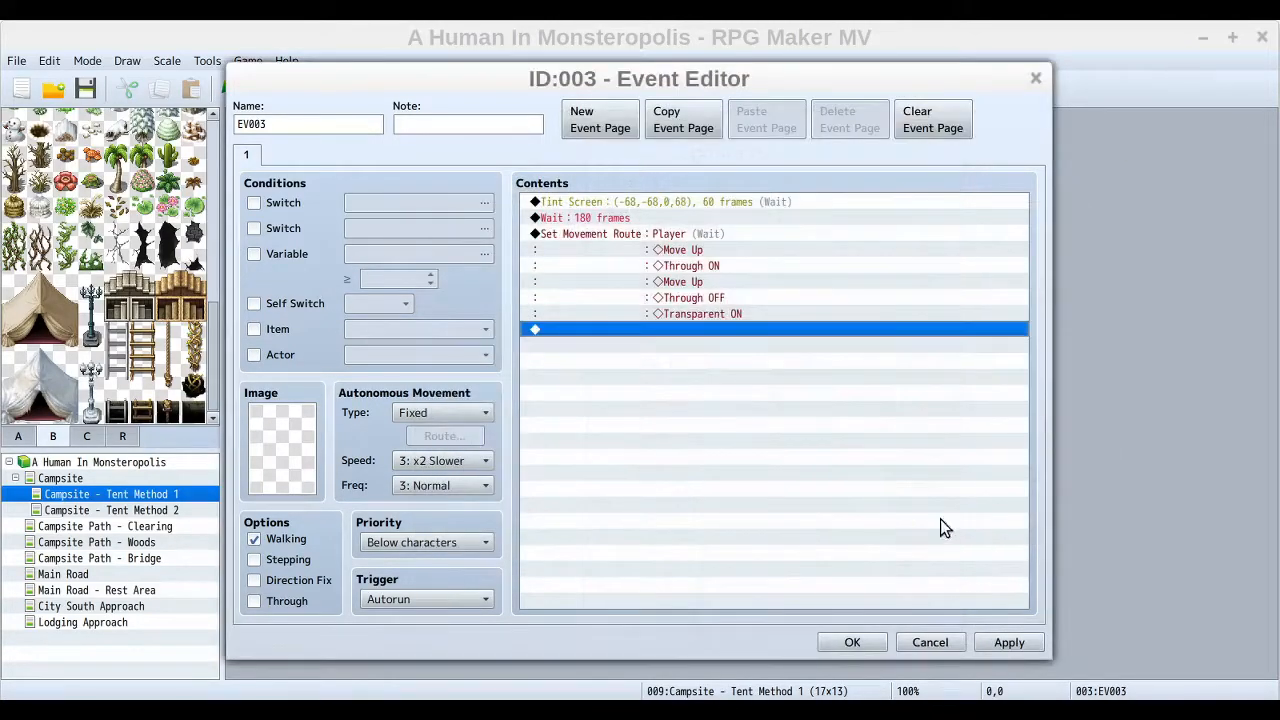
{"action": "left_click", "coordinate": [1005, 567]}
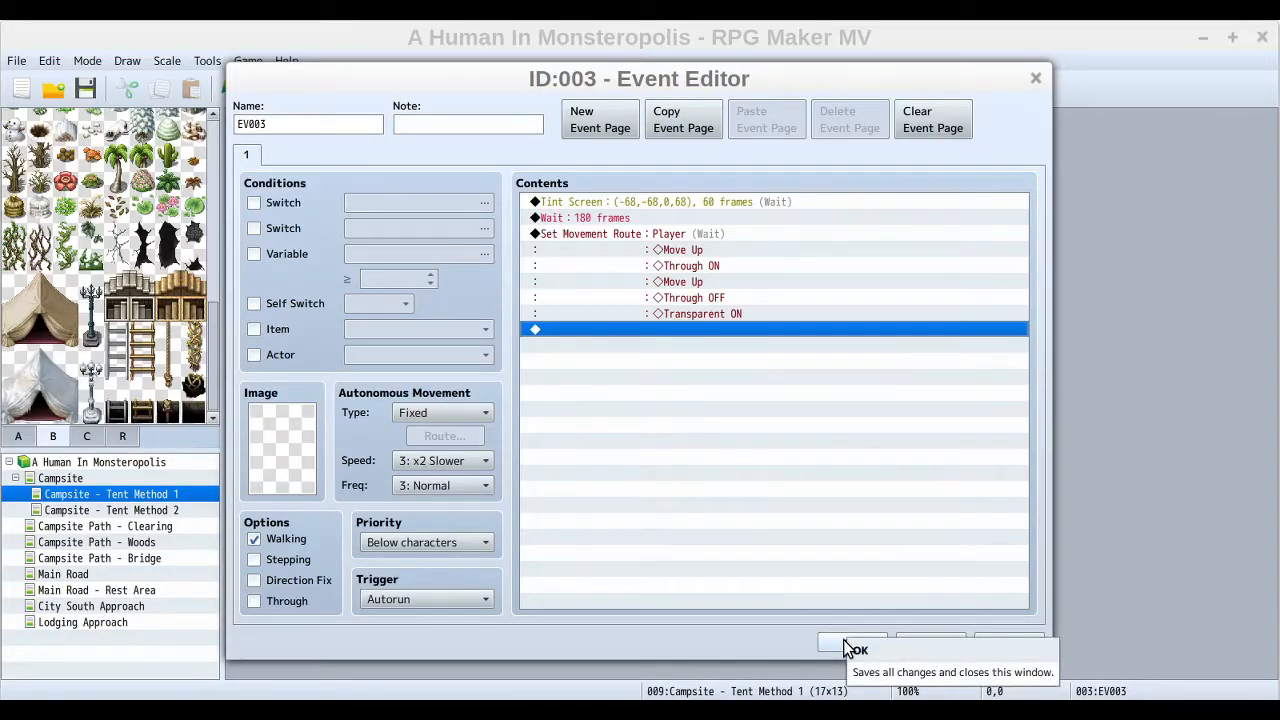
- Add a Fadeout Screen command after the player's movement route
{"action": "right_click", "coordinate": [608, 330]}
{"action": "left_click", "coordinate": [685, 347]}
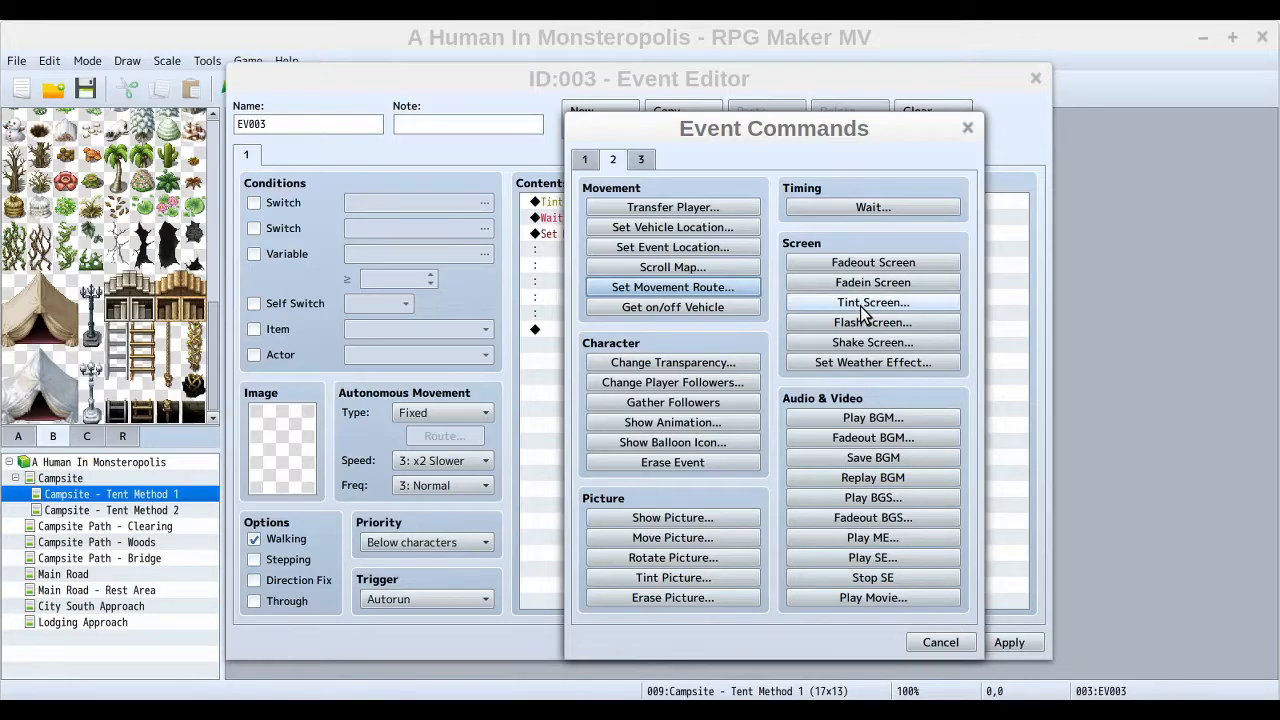
{"action": "left_click", "coordinate": [846, 264]}
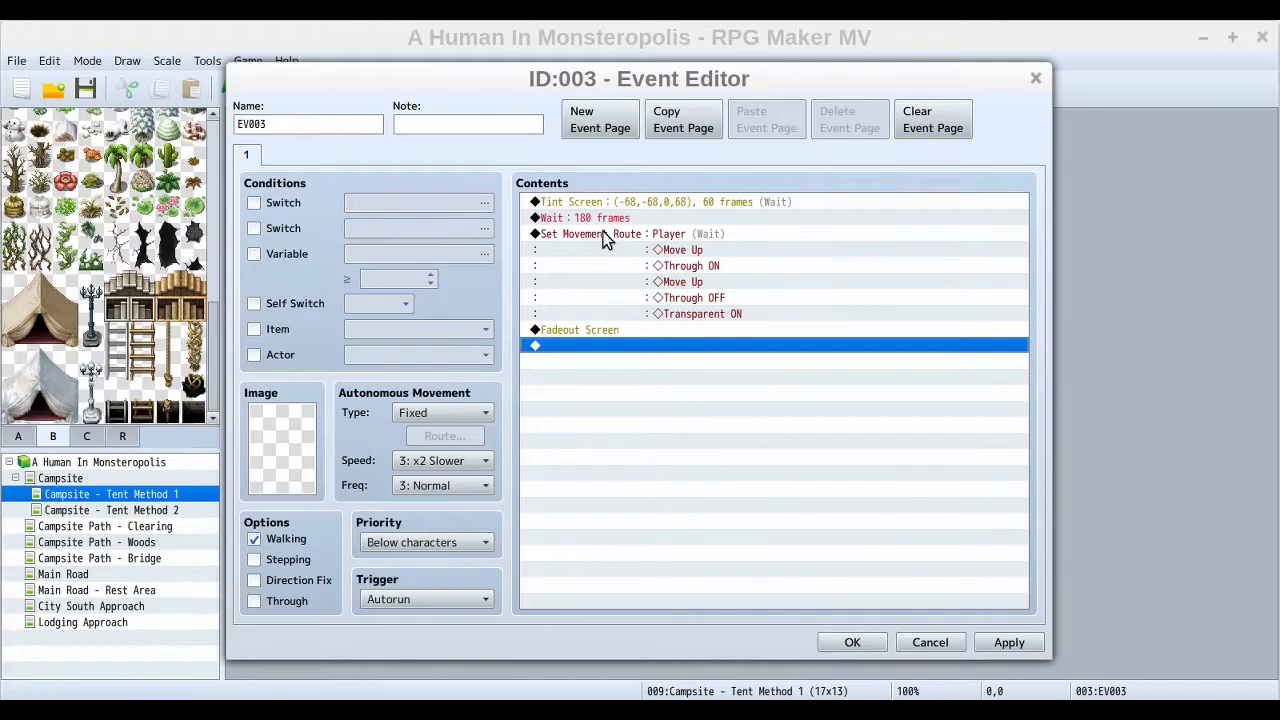
- Copy the player's Set Movement Route command and paste it below Fadeout Screen
{"action": "right_click", "coordinate": [582, 346]}
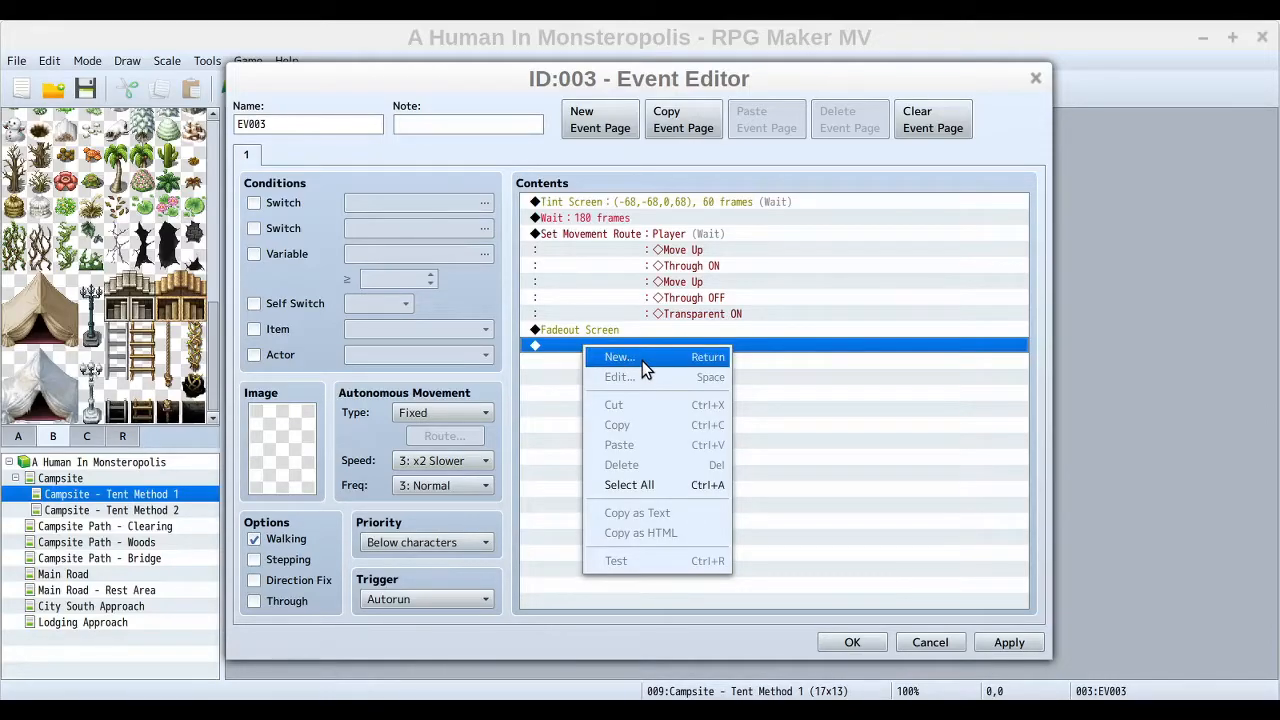
{"action": "left_click", "coordinate": [634, 239]}
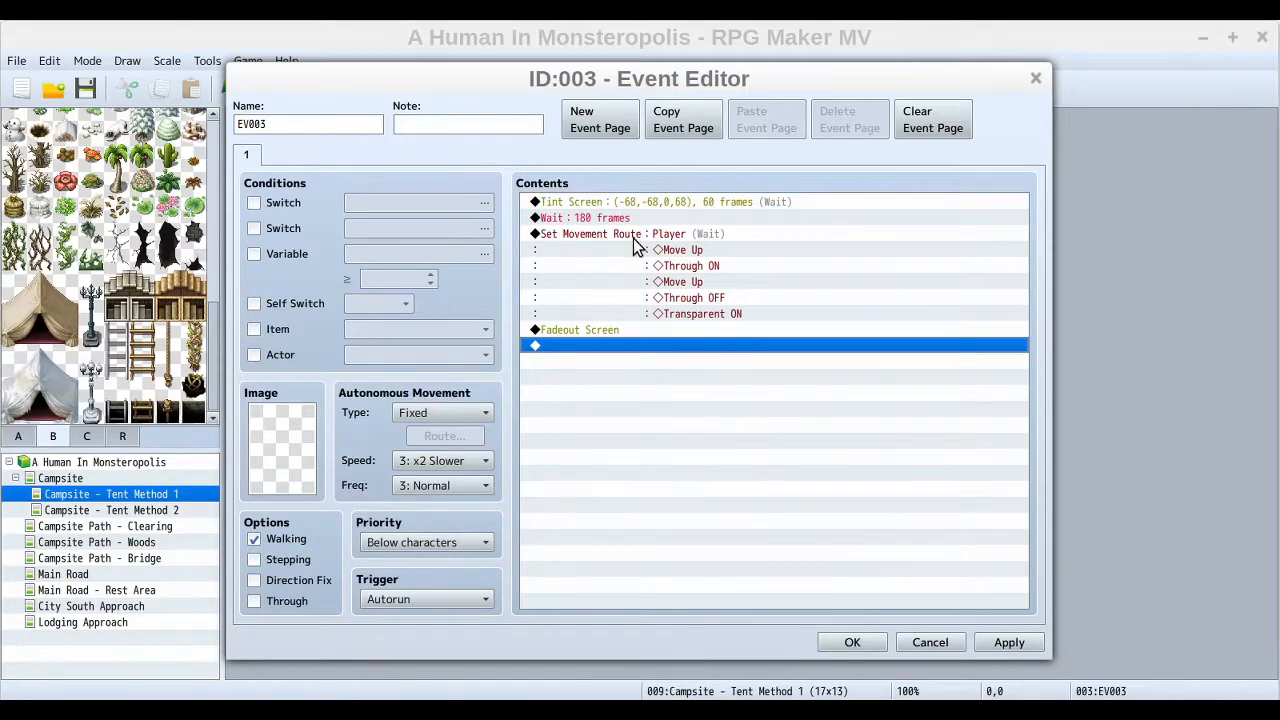
{"action": "left_click", "coordinate": [634, 238]}
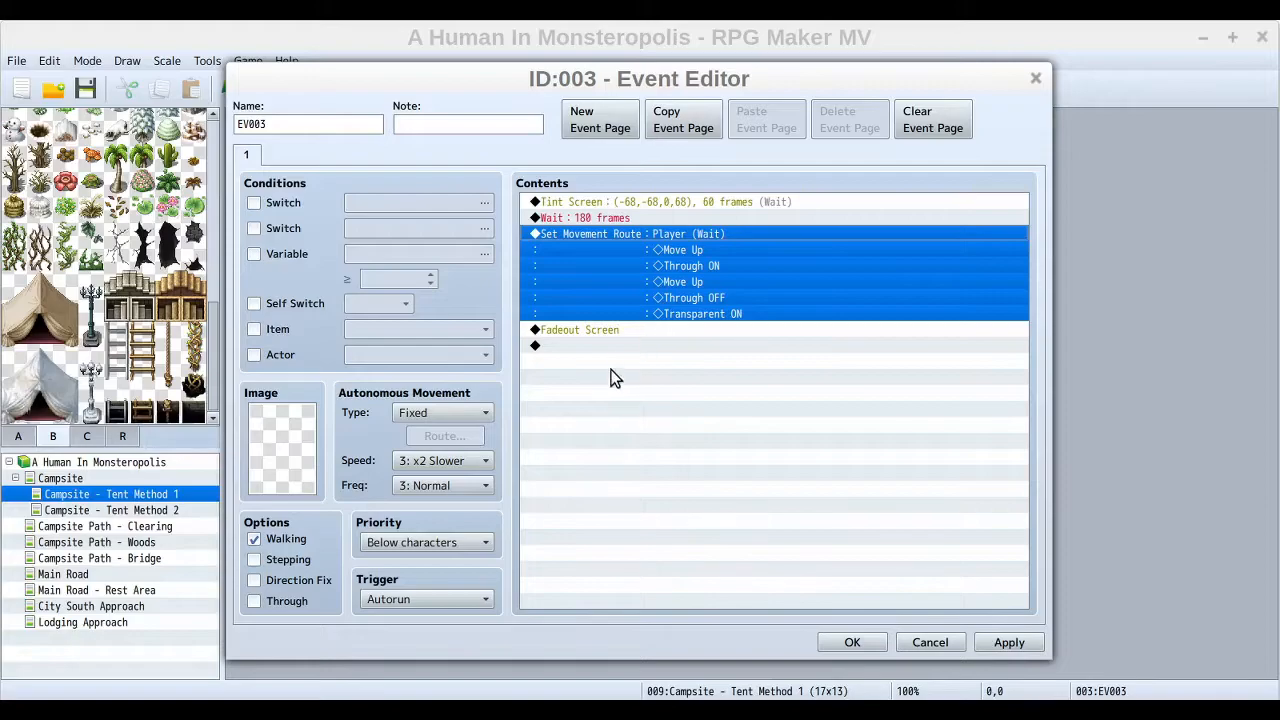
{"action": "left_click", "coordinate": [604, 345]}
{"action": "key", "text": "ctrl+v"}
{"action": "left_click", "coordinate": [634, 345]}
- Replace all movements in the pasted player route with a single Transparent OFF command
{"action": "double_click", "coordinate": [646, 403]}
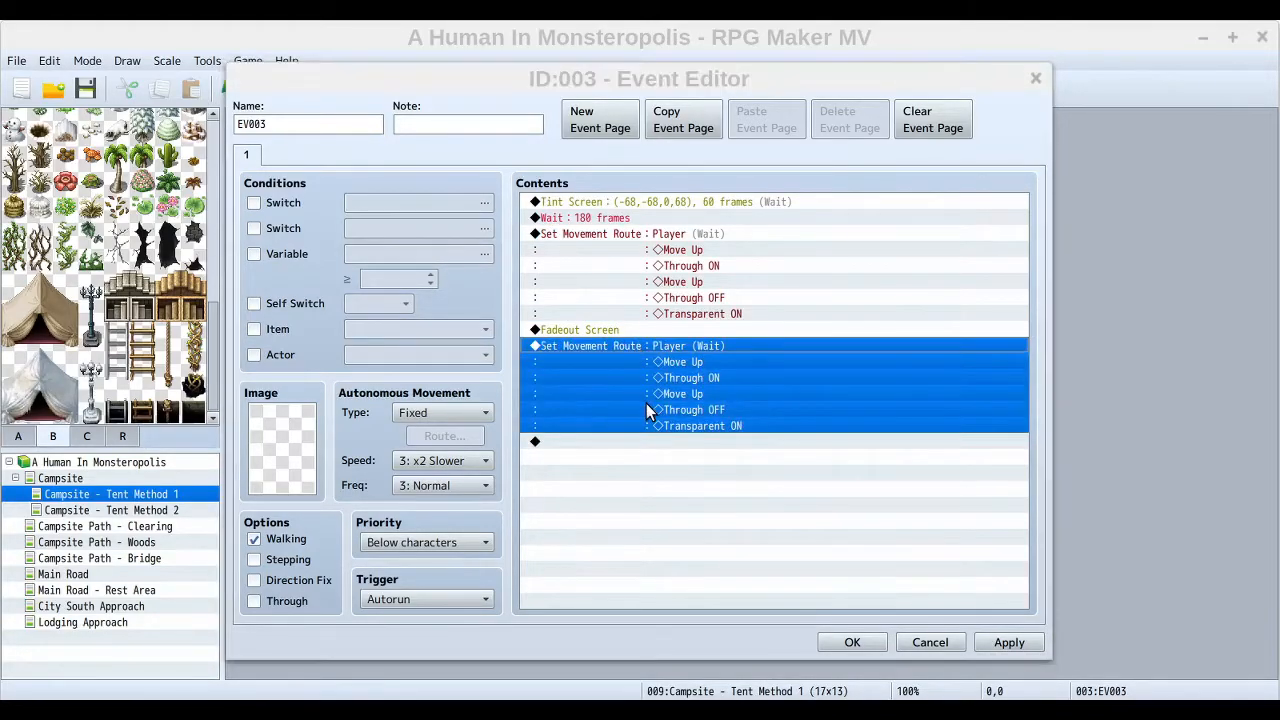
{"action": "left_click", "coordinate": [419, 264]}
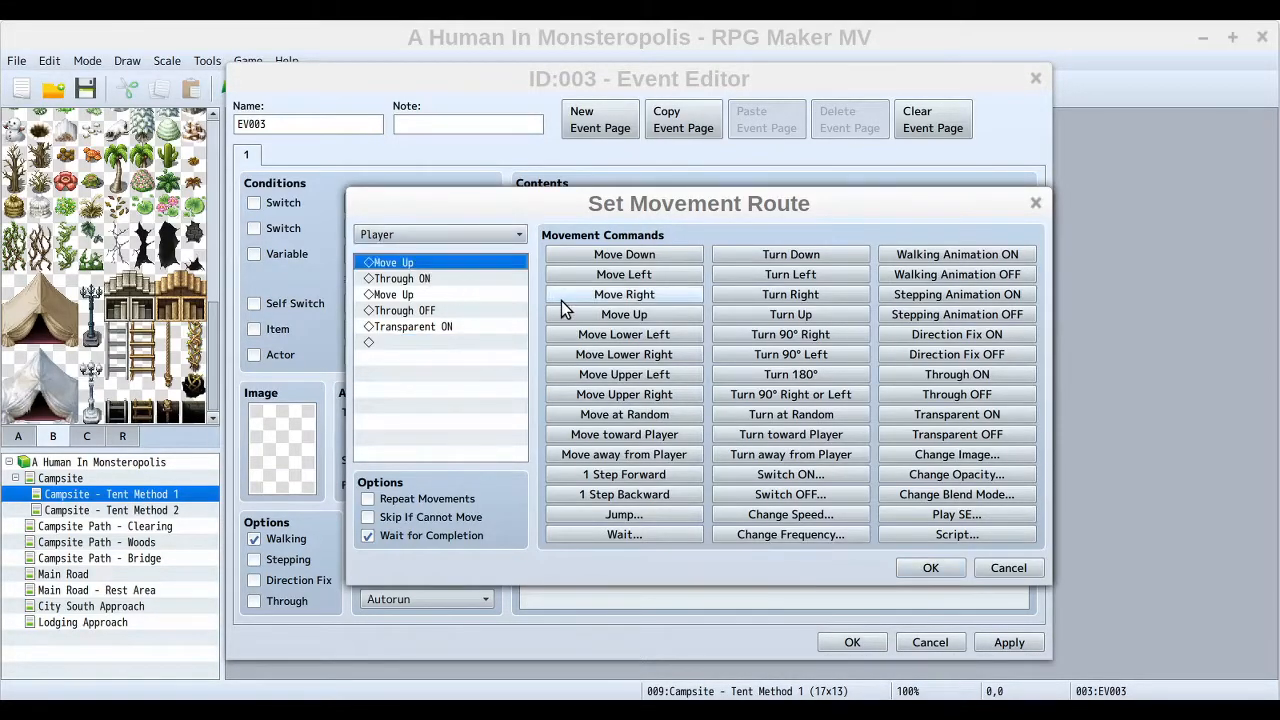
{"action": "key", "text": "Delete"}
{"action": "key", "text": "Delete"}
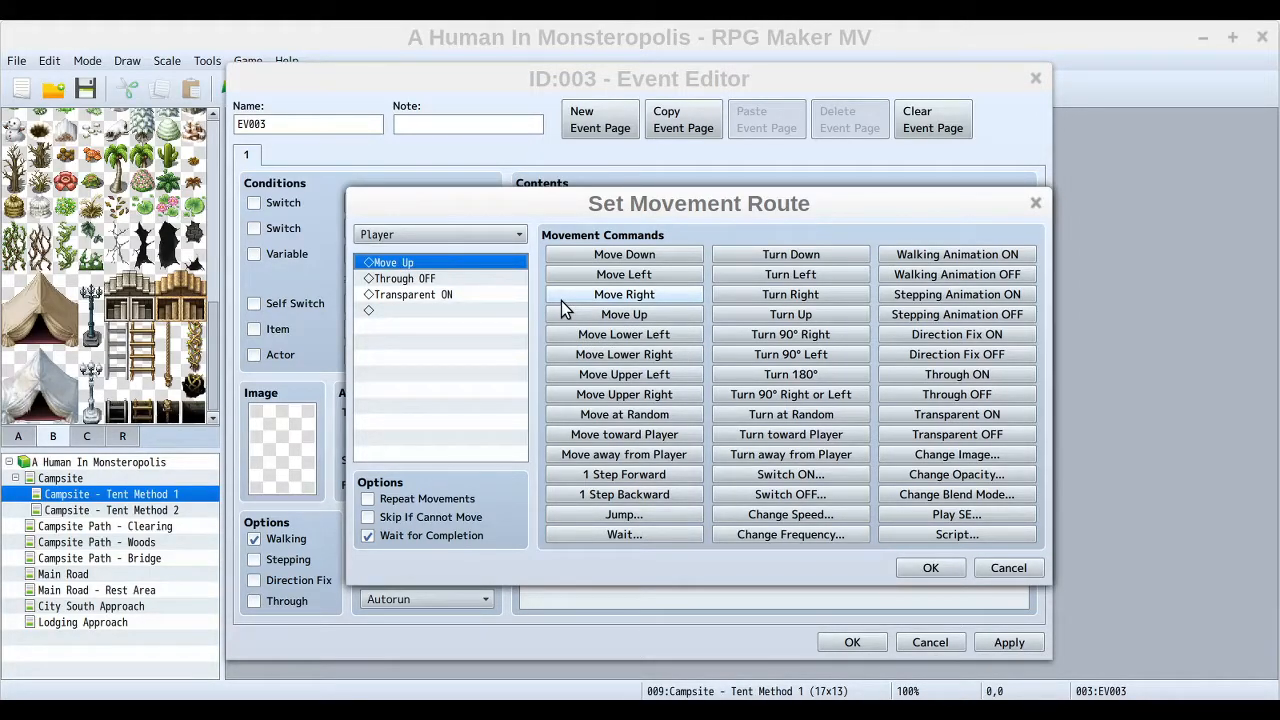
{"action": "key", "text": "Delete"}
{"action": "key", "text": "Delete"}
{"action": "key", "text": "Delete"}
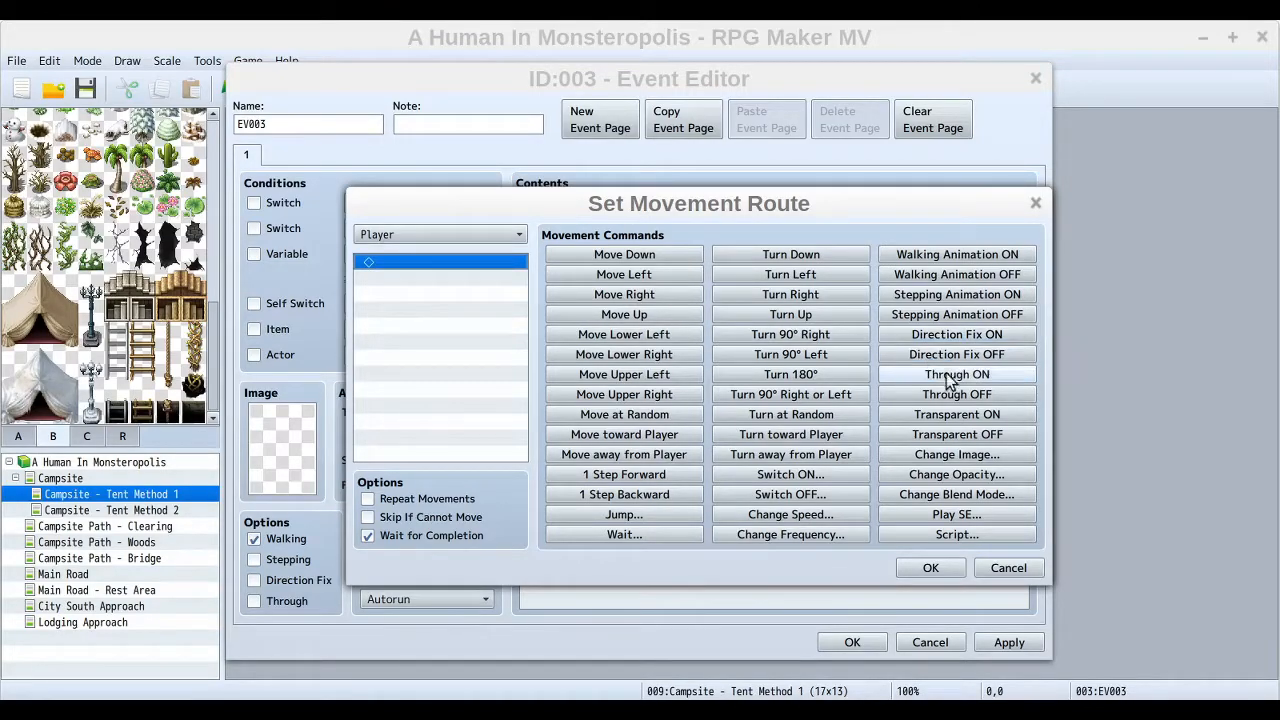
{"action": "left_click", "coordinate": [957, 434]}
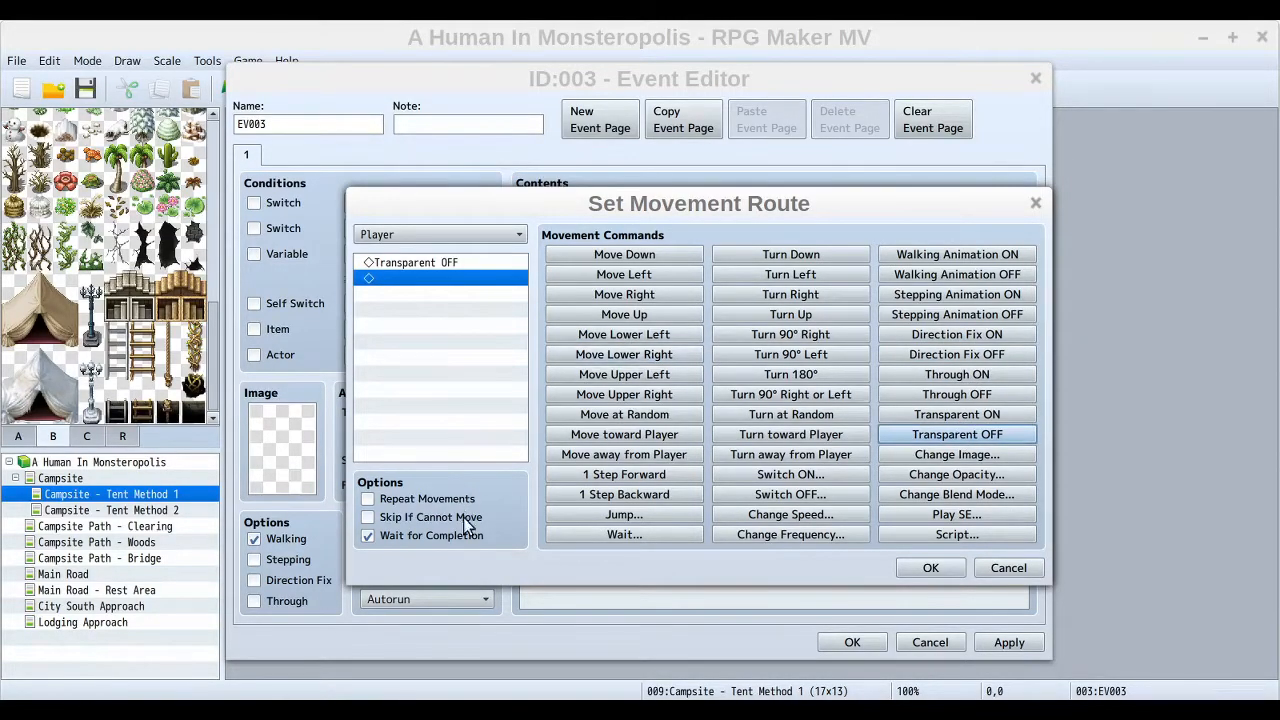
{"action": "left_click", "coordinate": [920, 568]}
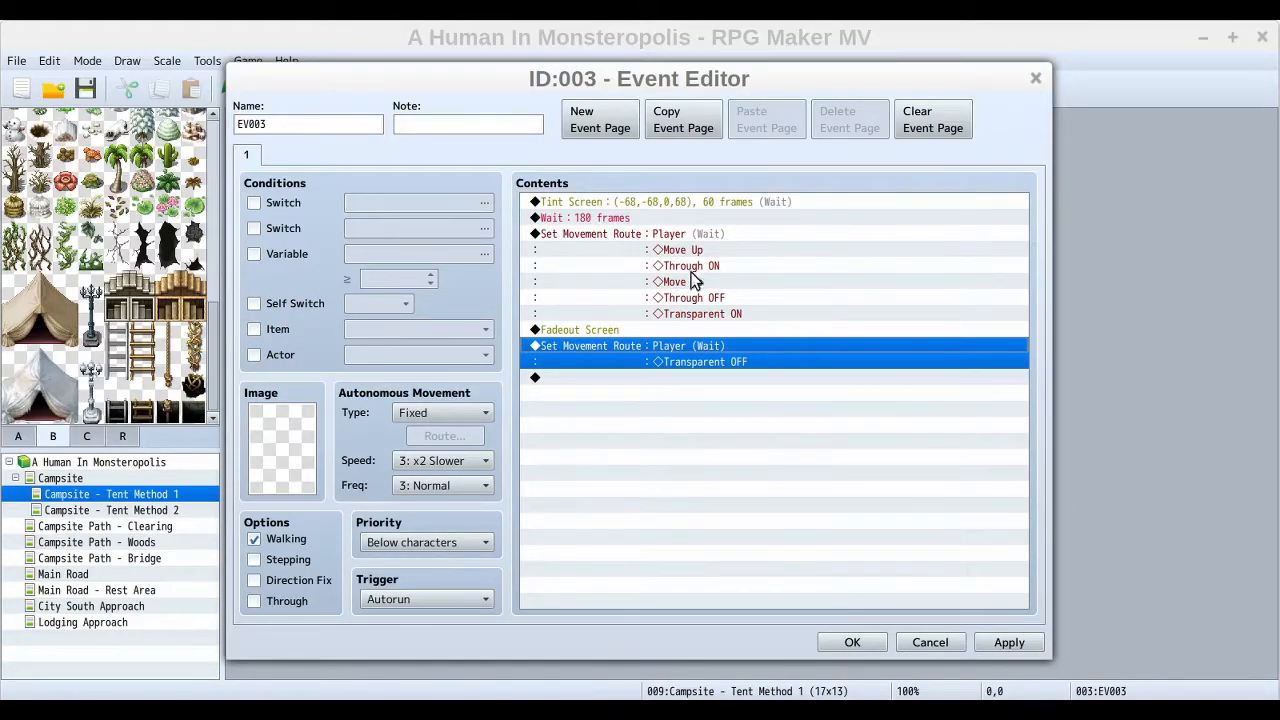
- Insert a 60-frame Wait before Transparent OFF in the second player movement route
{"action": "right_click", "coordinate": [600, 350]}
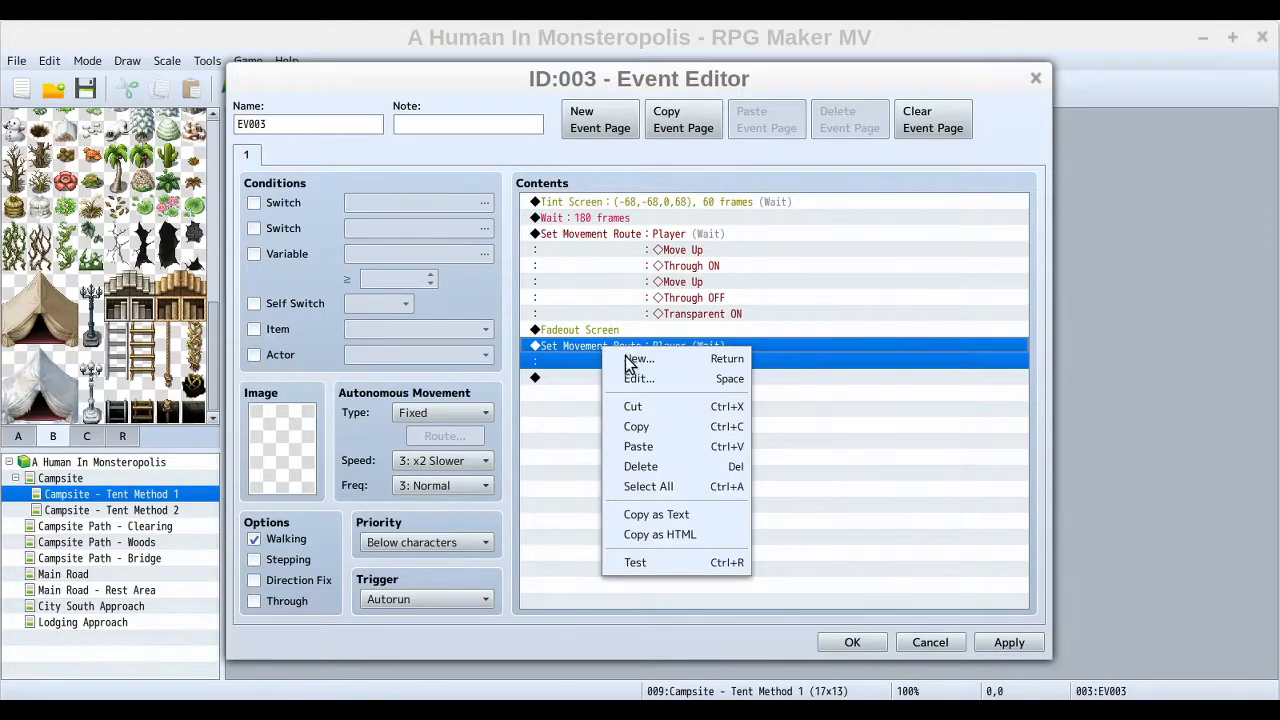
{"action": "left_click", "coordinate": [631, 380]}
{"action": "left_click", "coordinate": [459, 262]}
{"action": "left_click", "coordinate": [630, 534]}
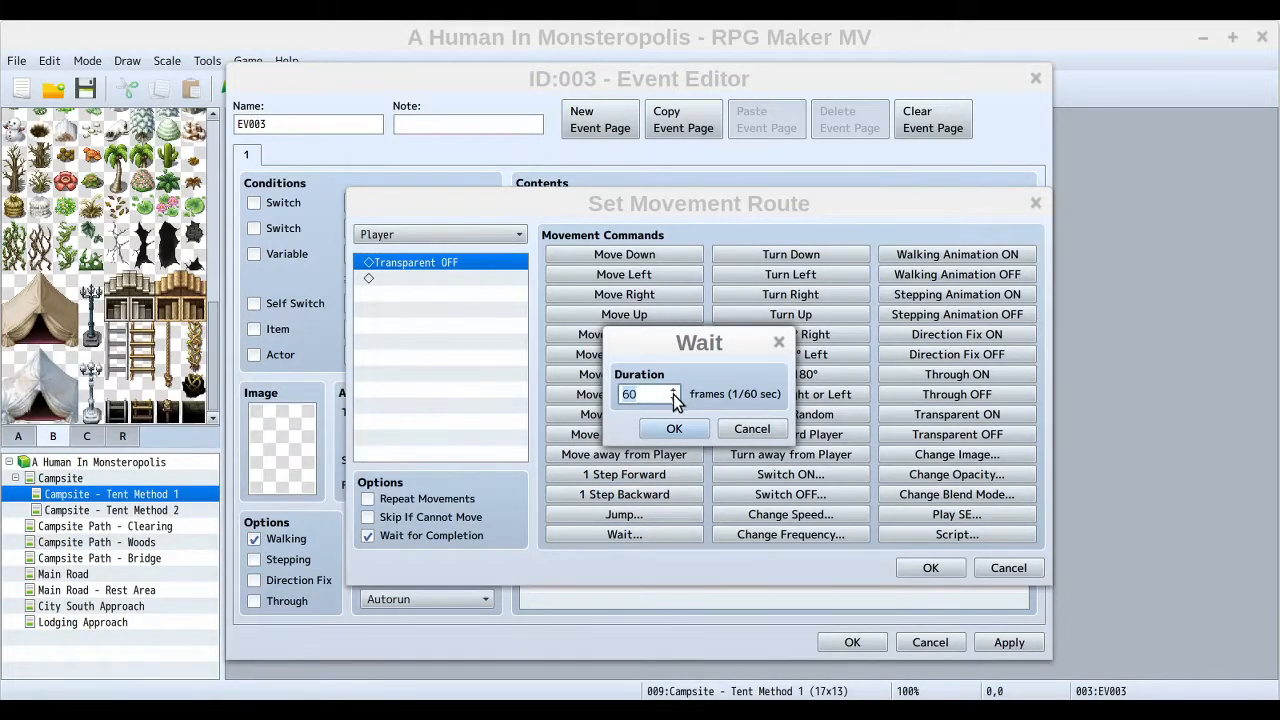
{"action": "left_click", "coordinate": [674, 430]}
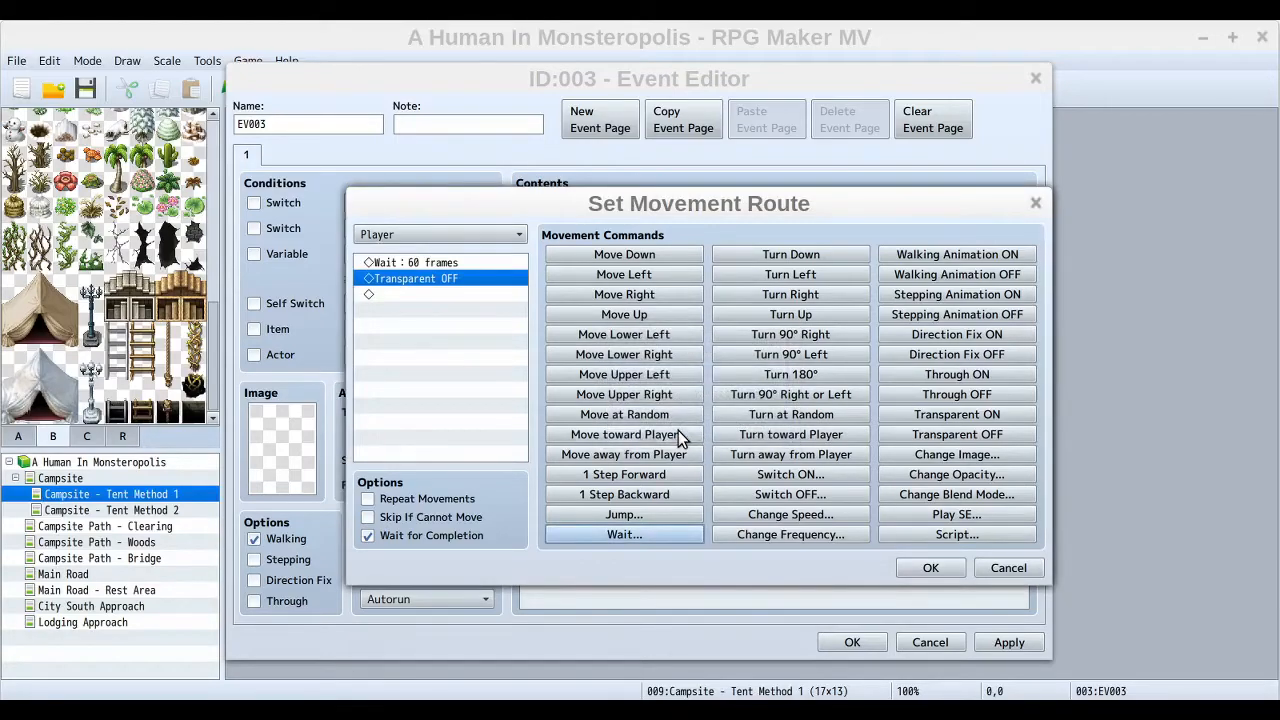
{"action": "left_click", "coordinate": [426, 297]}
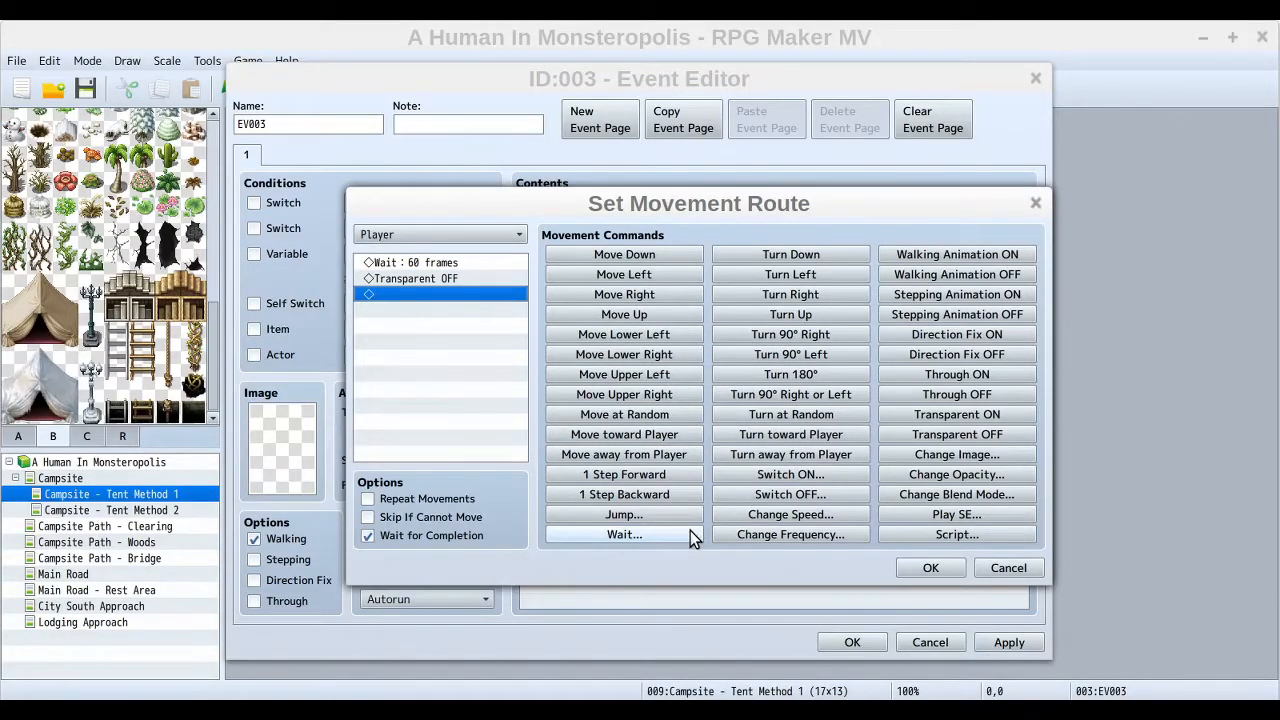
{"action": "left_click", "coordinate": [931, 567]}
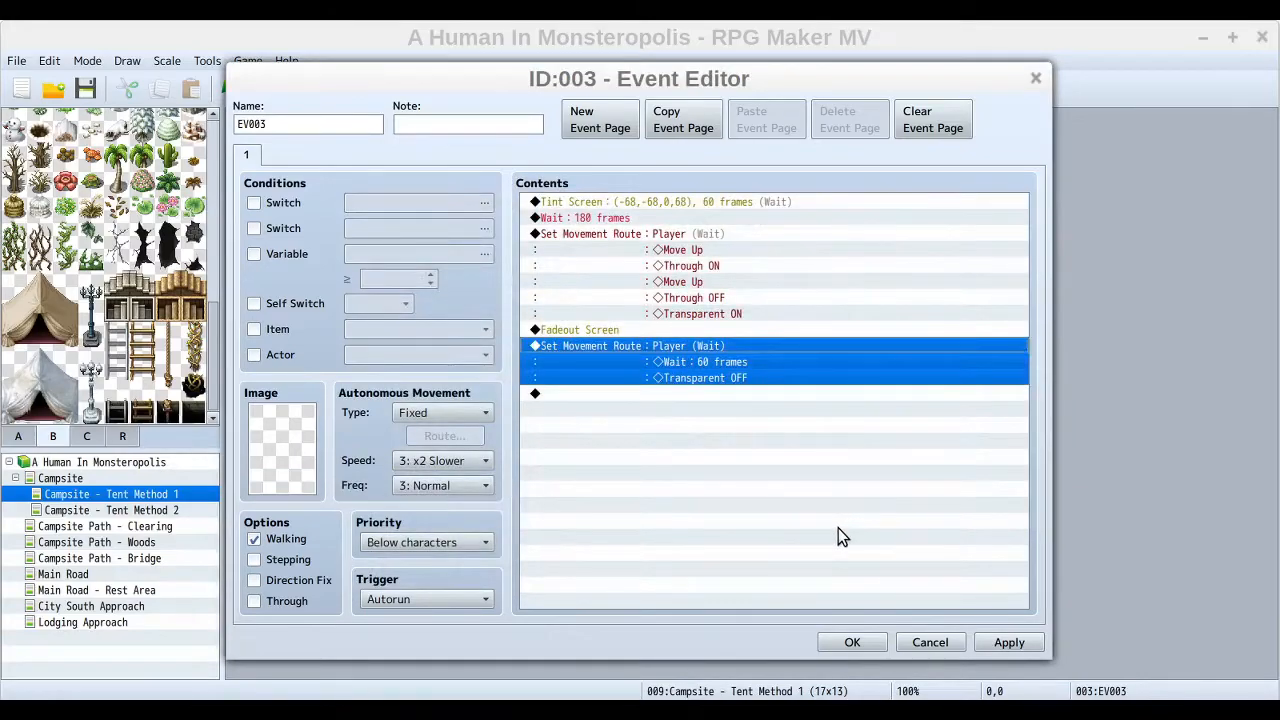
- Add a Transfer Player command after the second movement route, sending the player to Campsite (4,7) with direction Down and a black fade
{"action": "left_click", "coordinate": [662, 390]}
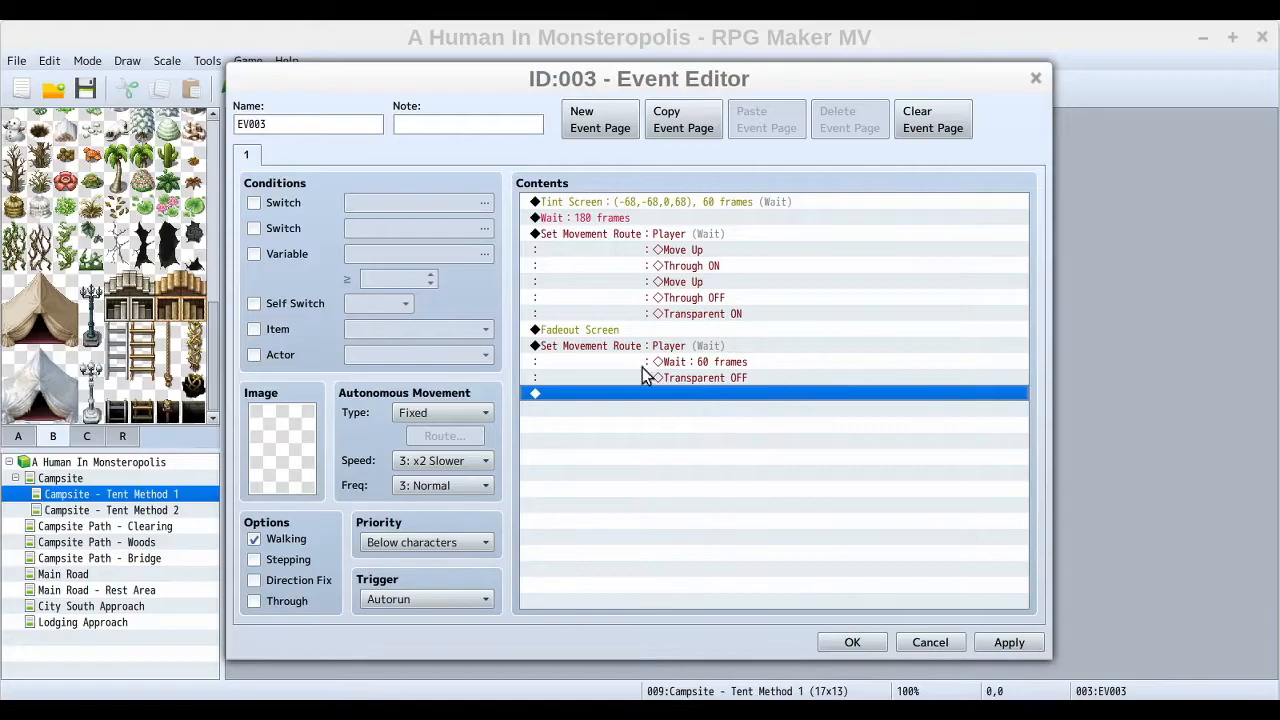
{"action": "right_click", "coordinate": [692, 396]}
{"action": "left_click", "coordinate": [752, 405]}
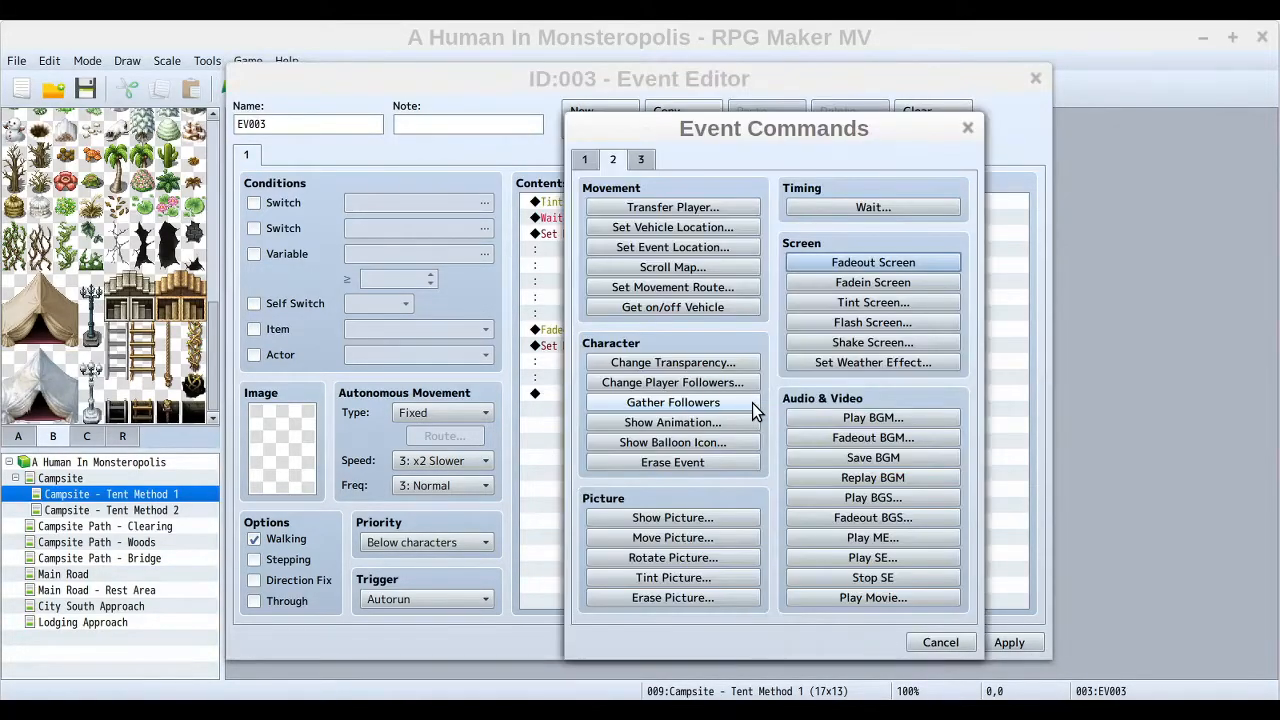
{"action": "left_click", "coordinate": [656, 207]}
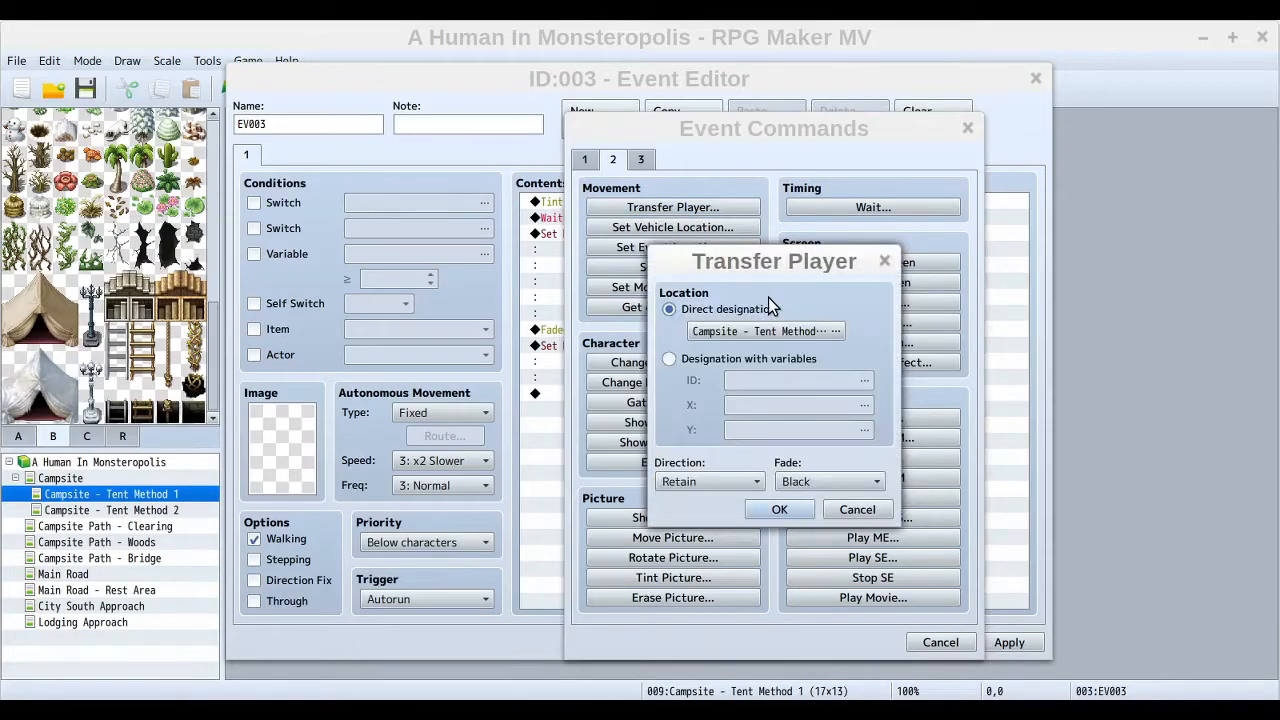
{"action": "left_click", "coordinate": [791, 330]}
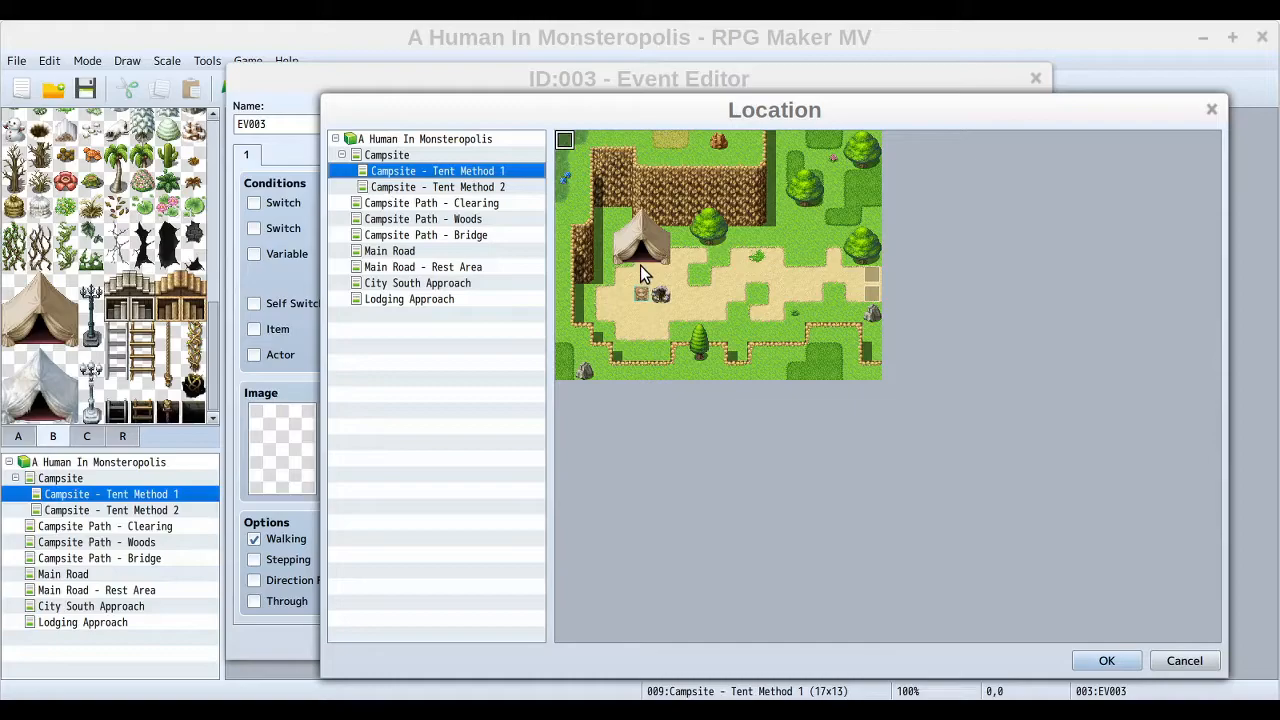
{"action": "left_click", "coordinate": [389, 157]}
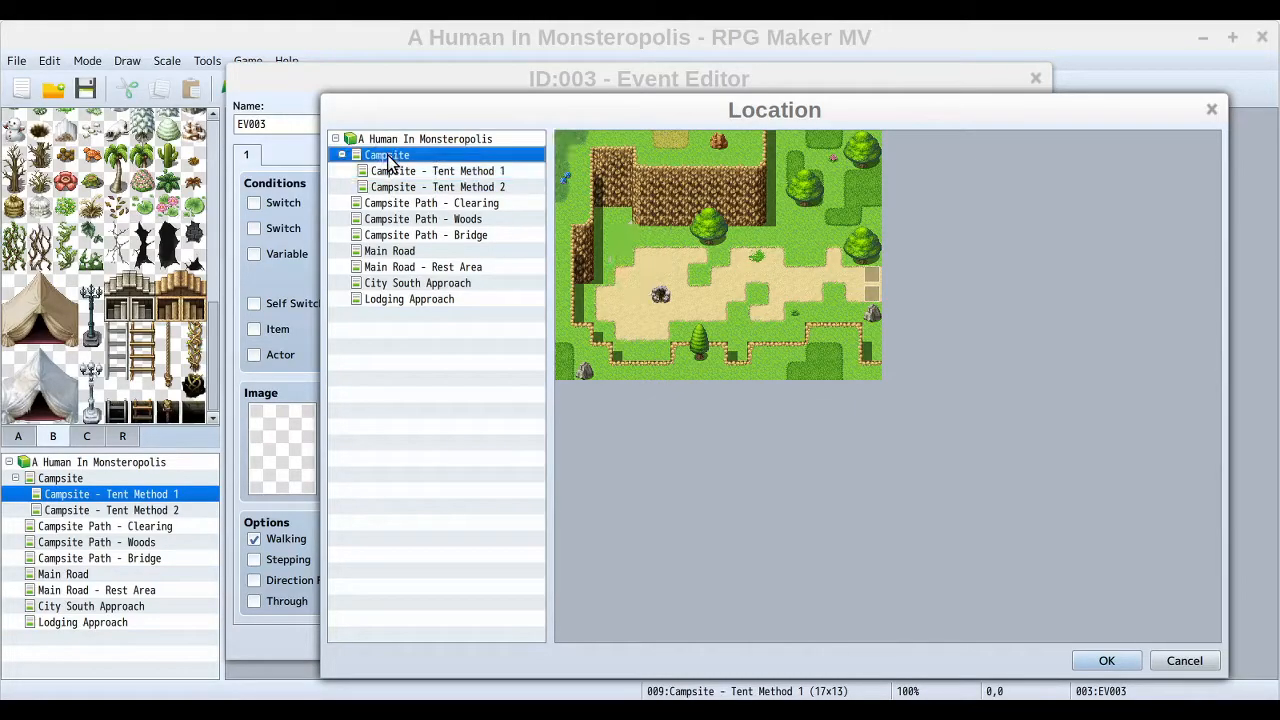
{"action": "left_click", "coordinate": [643, 273]}
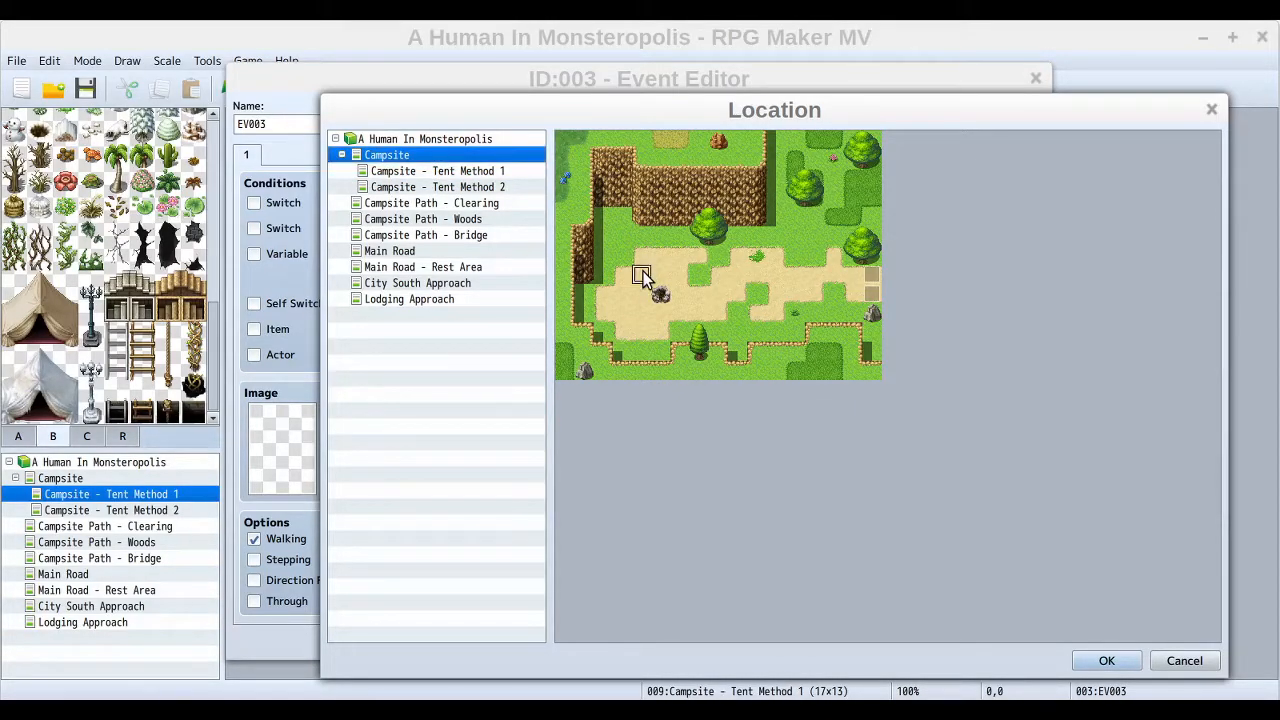
{"action": "left_click", "coordinate": [1109, 655]}
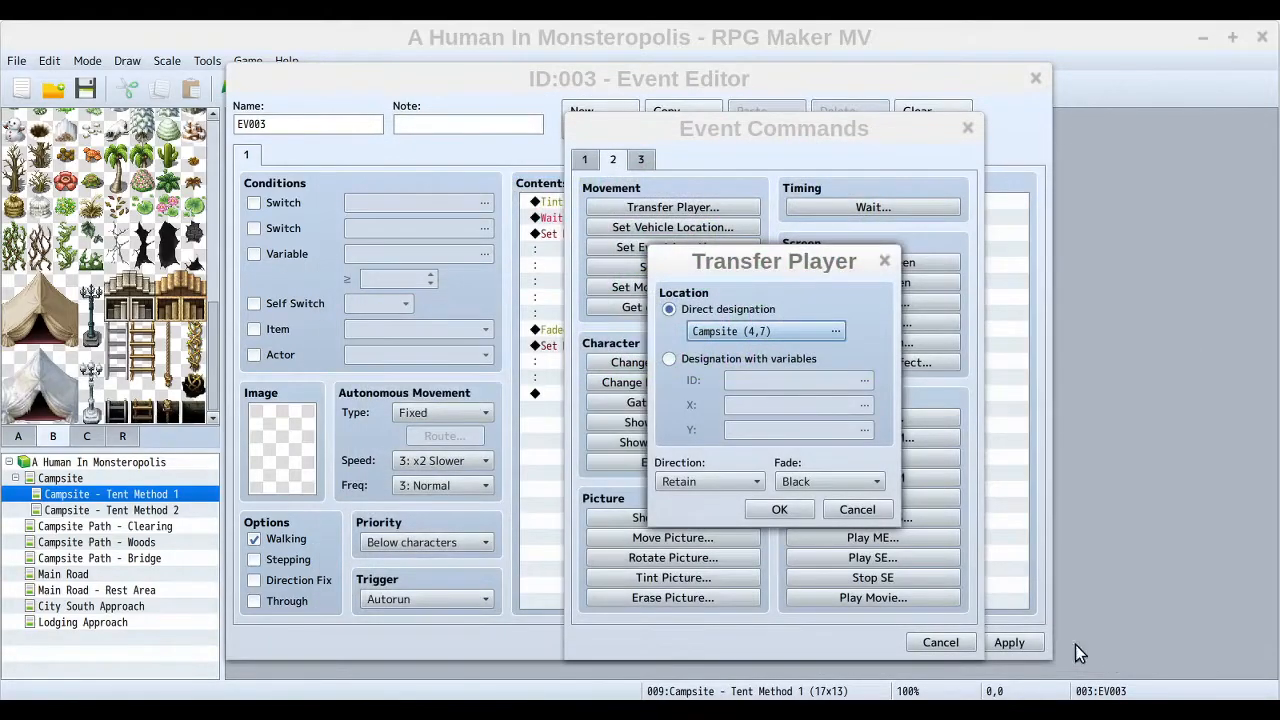
{"action": "left_click", "coordinate": [720, 484]}
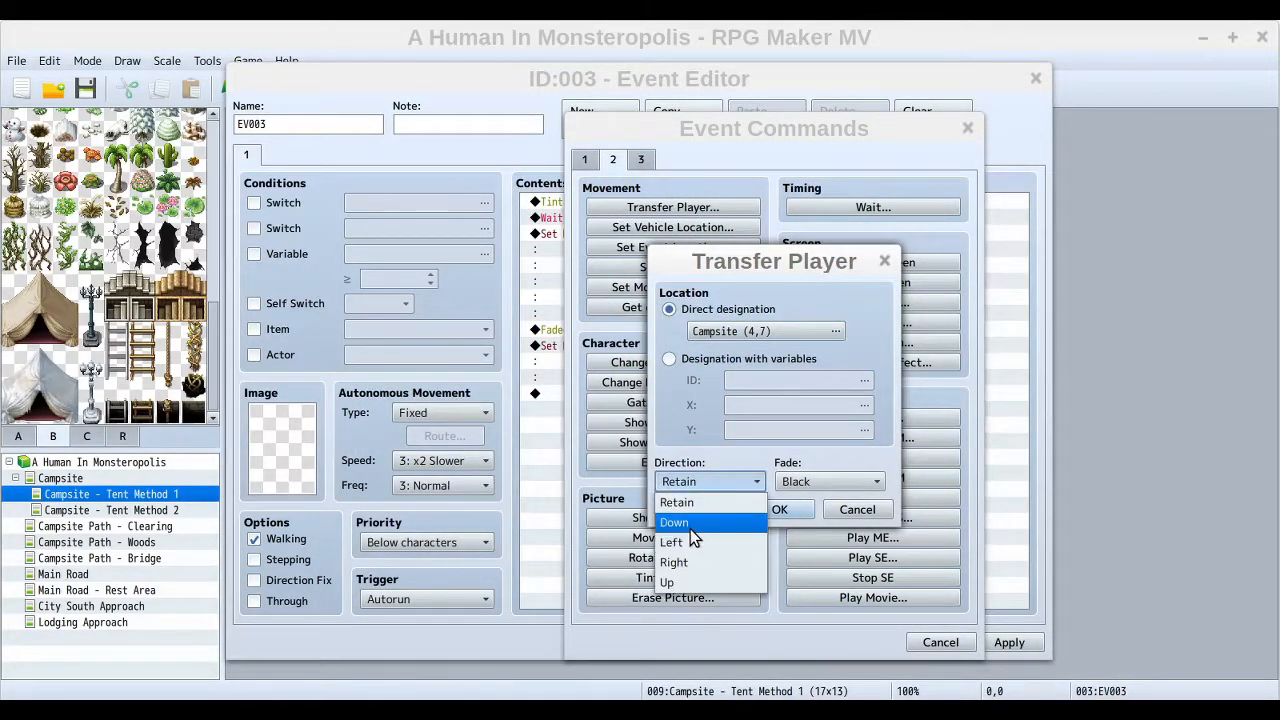
{"action": "left_click", "coordinate": [690, 525]}
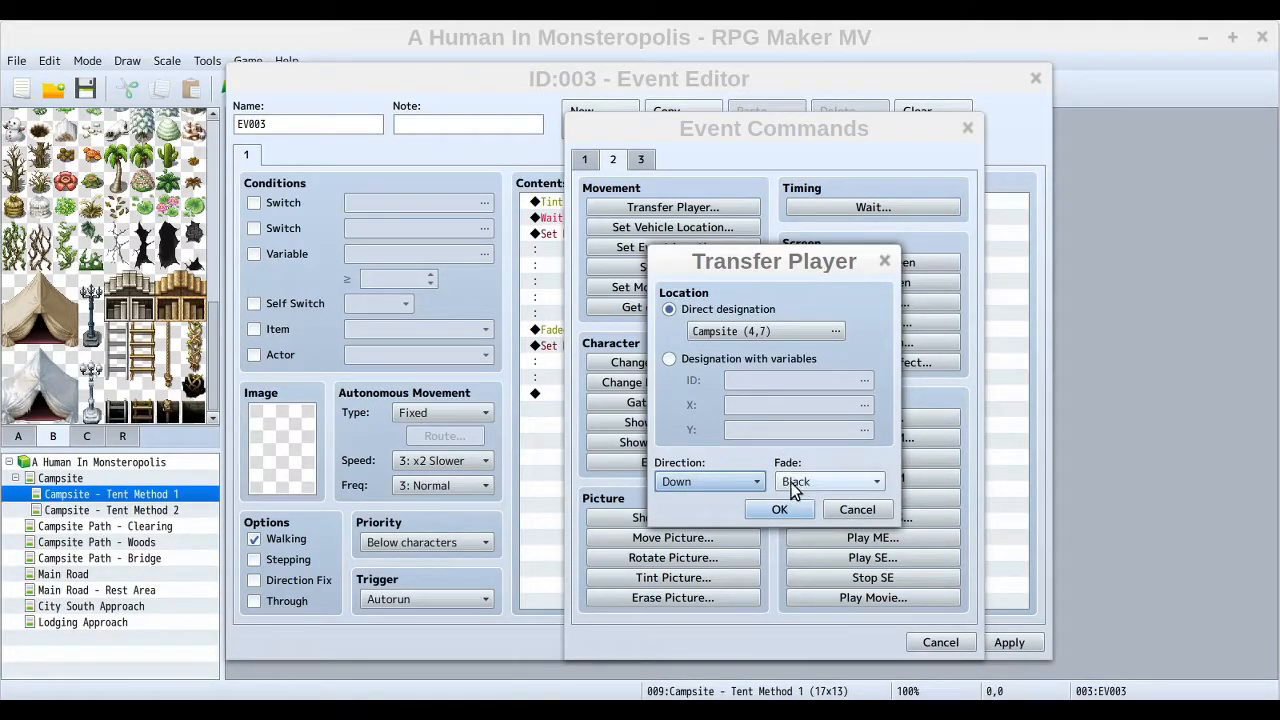
{"action": "left_click", "coordinate": [784, 512]}
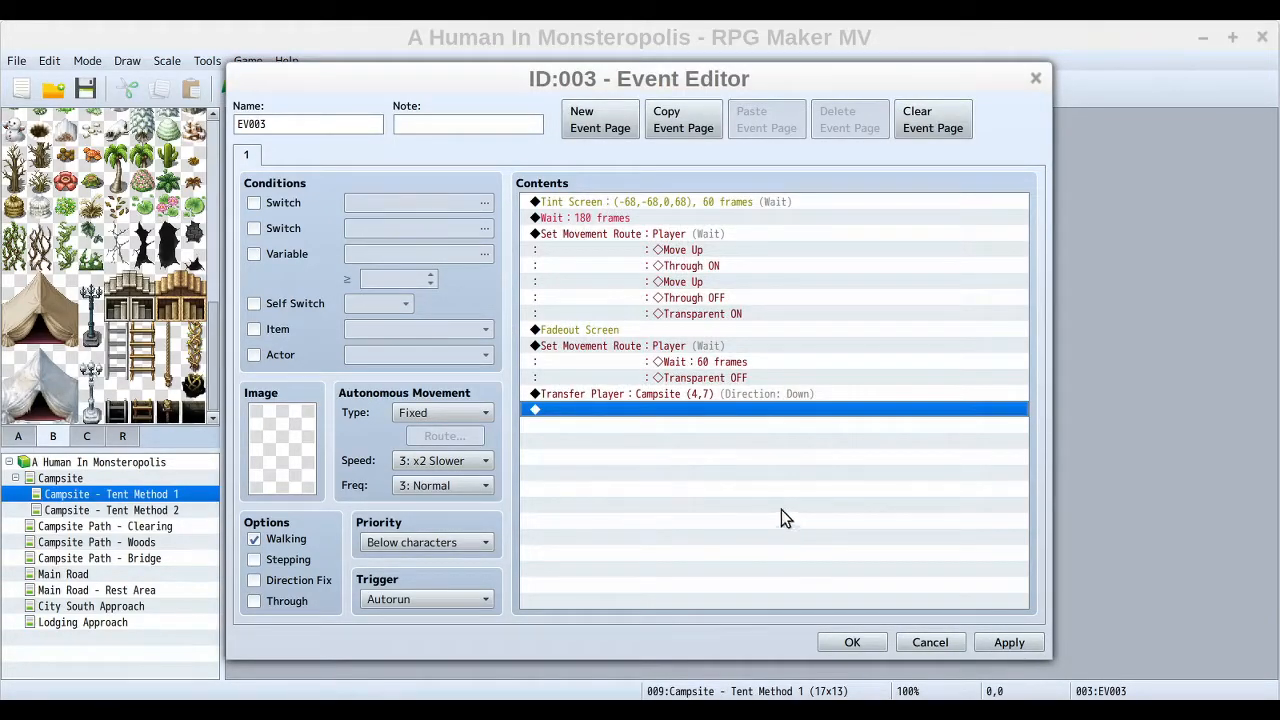
- Add a Fadein Screen command after the Transfer Player command
{"action": "right_click", "coordinate": [589, 409]}
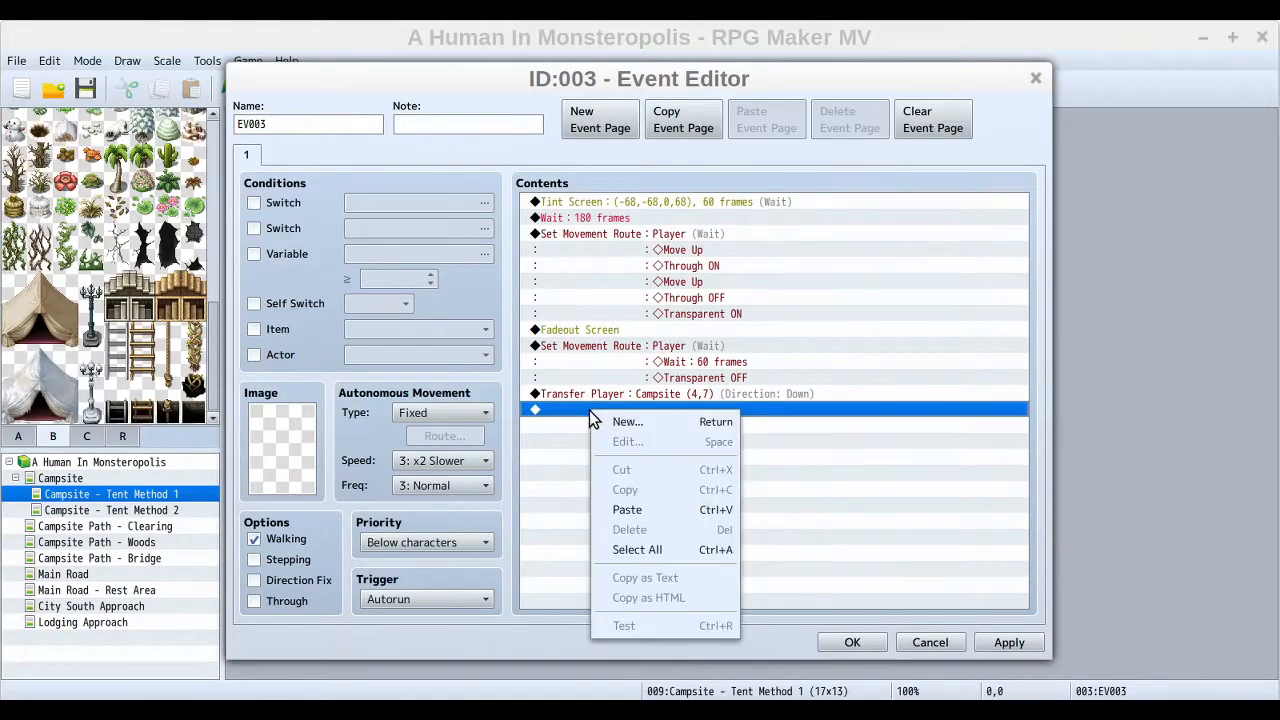
{"action": "left_click", "coordinate": [628, 423]}
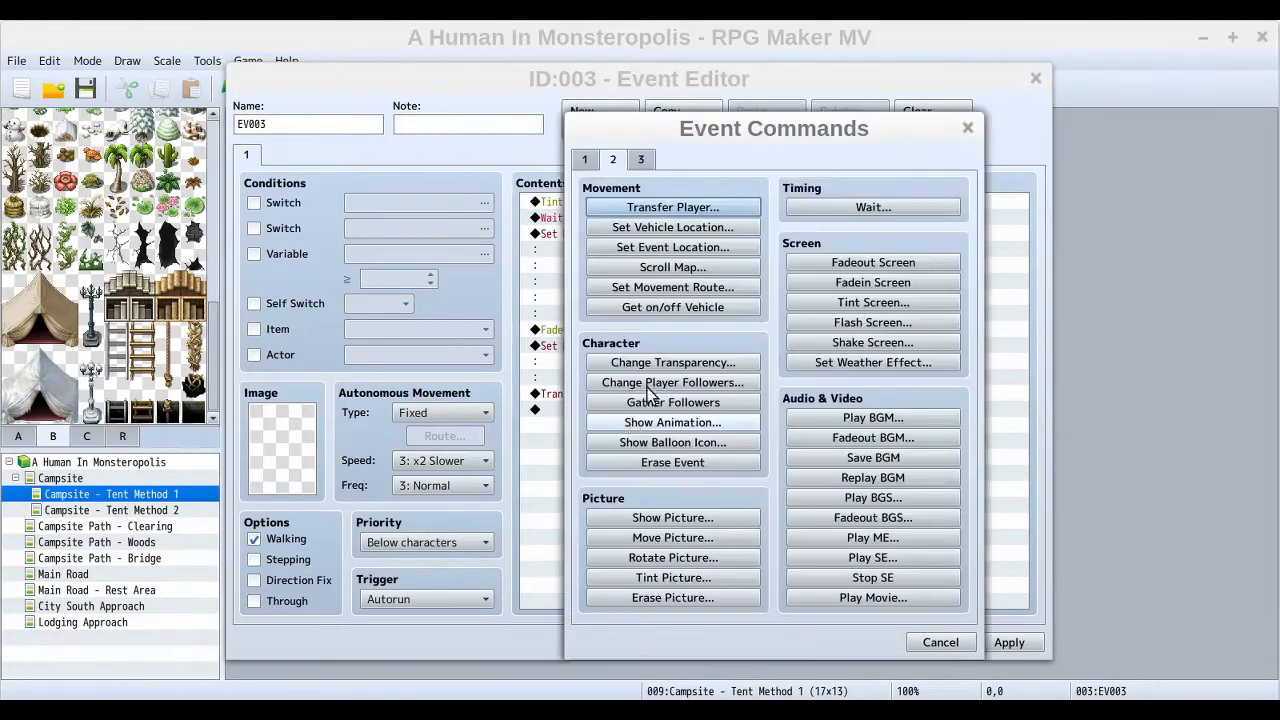
{"action": "left_click", "coordinate": [800, 284]}
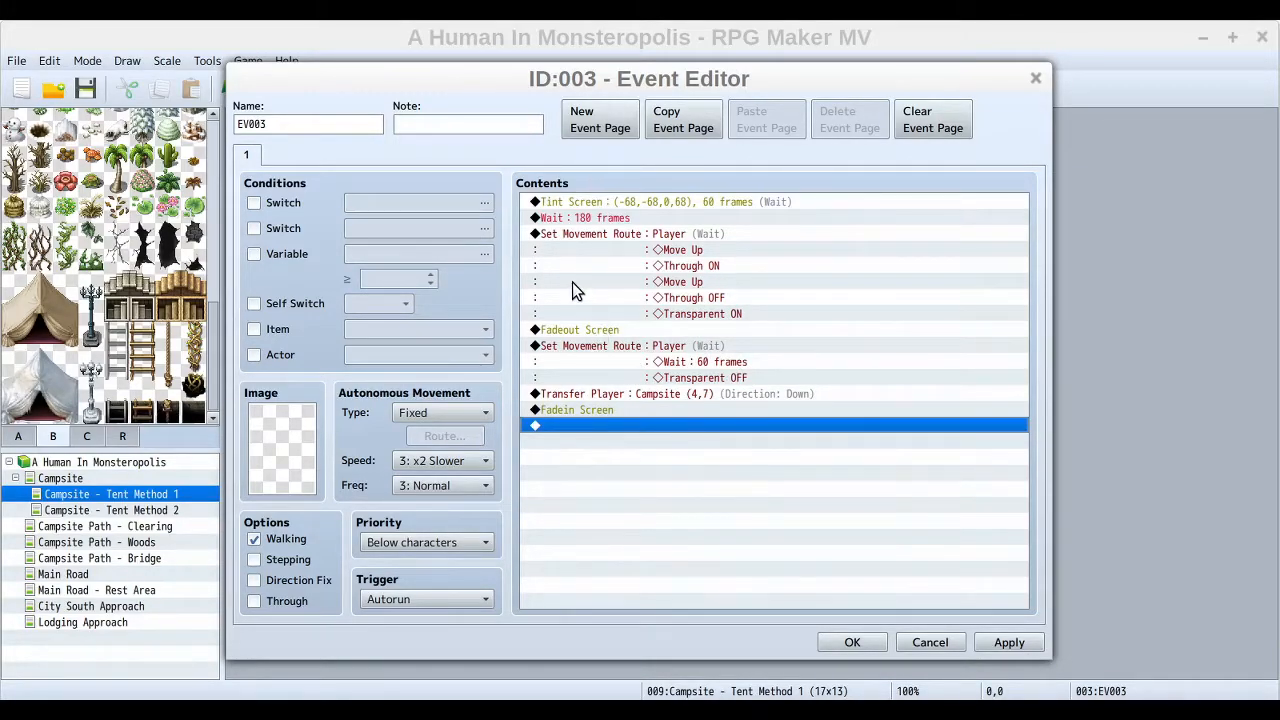
- Copy the opening Tint Screen command above Fadein Screen and set the copy to the Normal tone (0,0,0,0)
{"action": "left_click", "coordinate": [672, 203]}
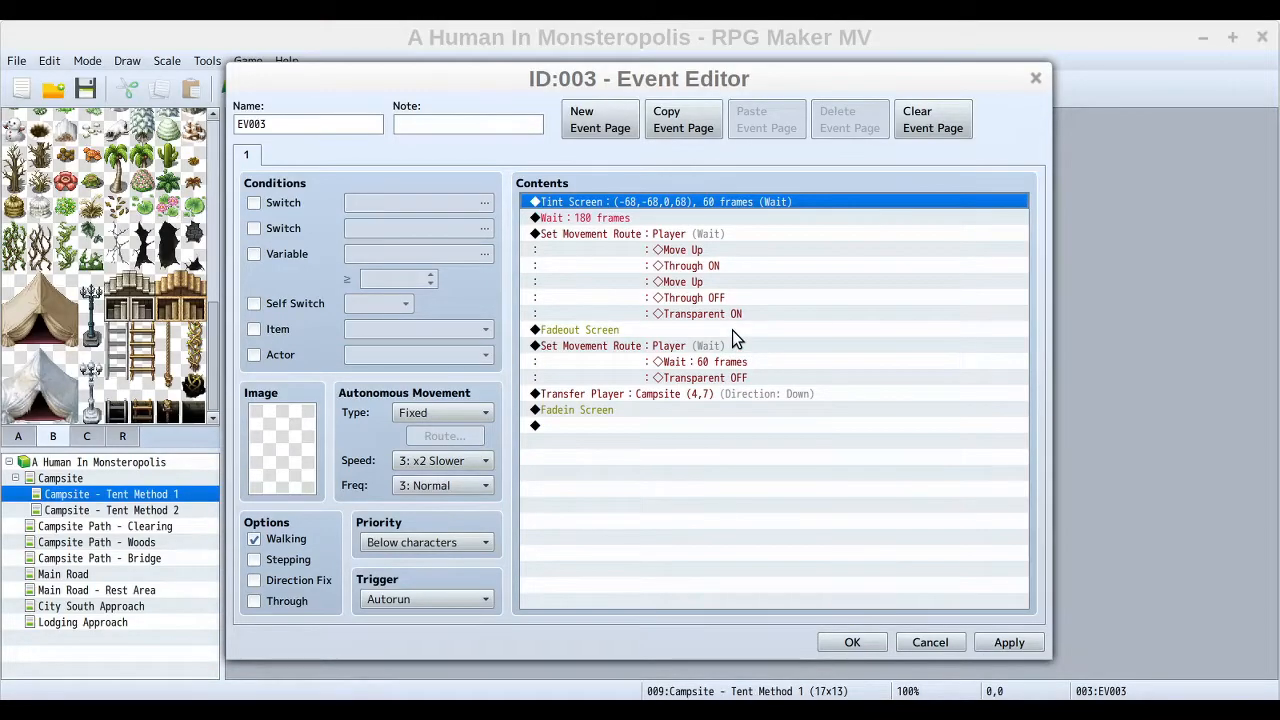
{"action": "left_click", "coordinate": [579, 410]}
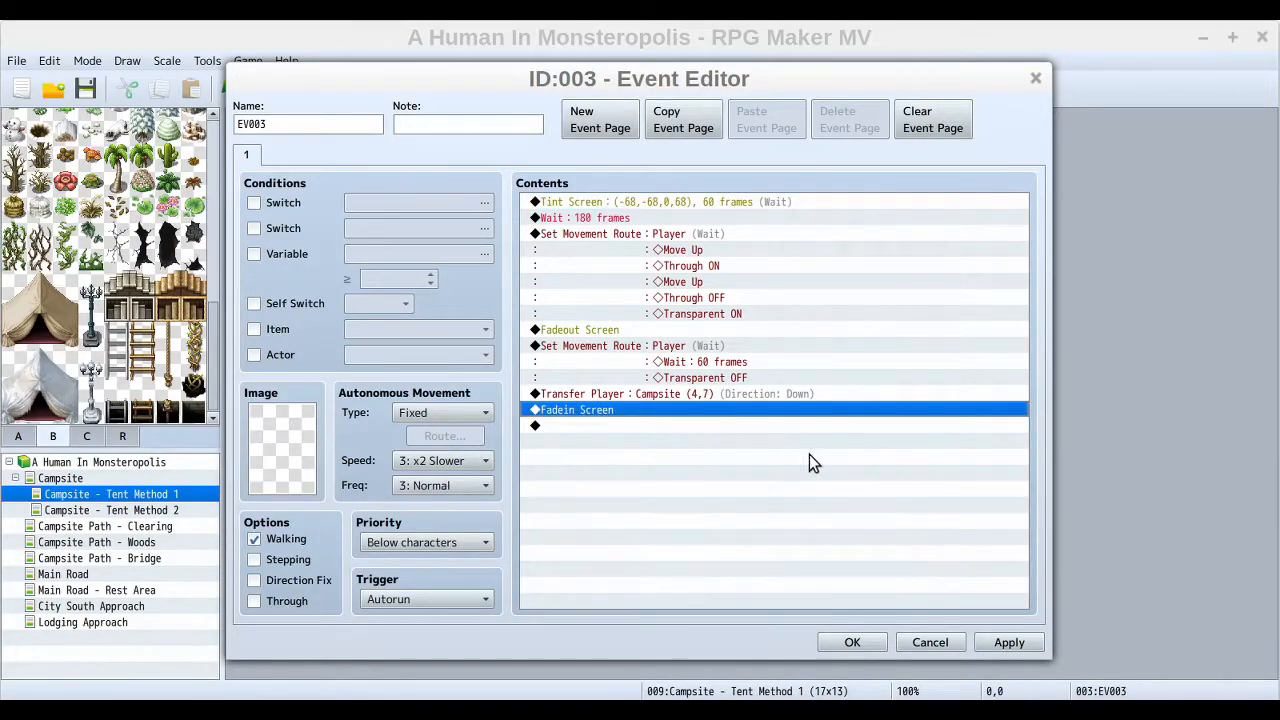
{"action": "key", "text": "ctrl+v"}
{"action": "left_click", "coordinate": [607, 411]}
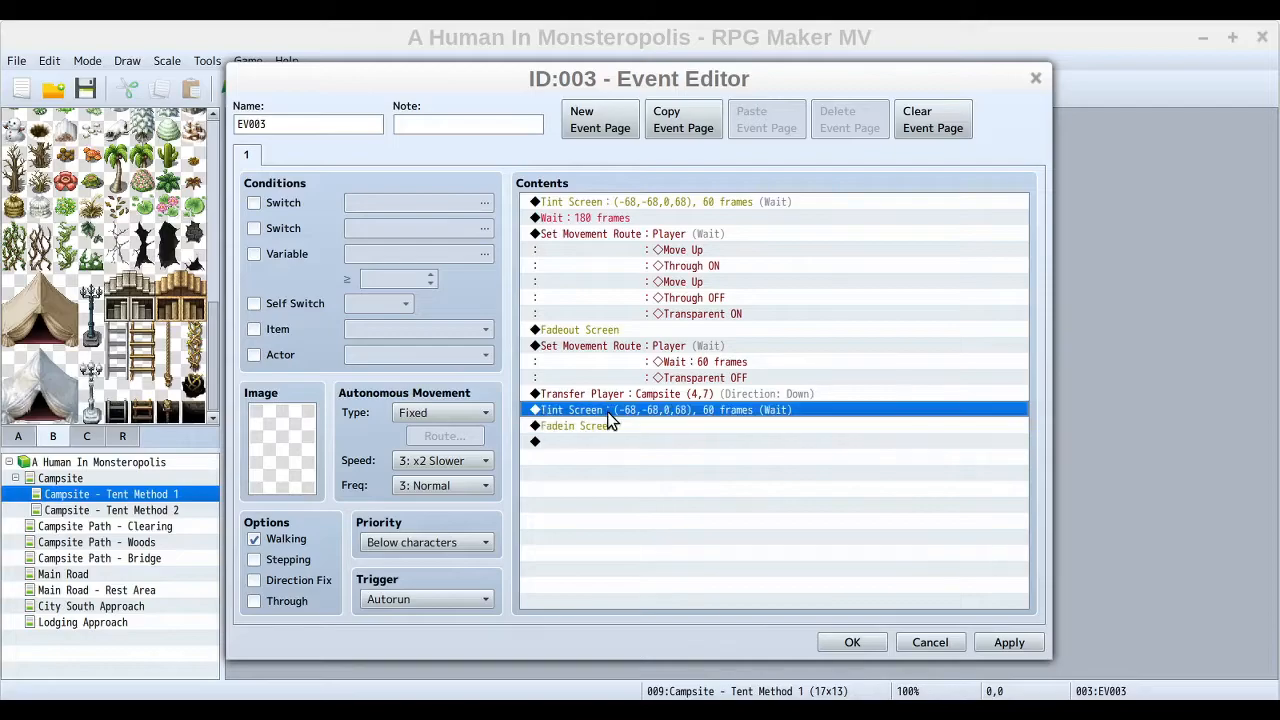
{"action": "double_click", "coordinate": [607, 411]}
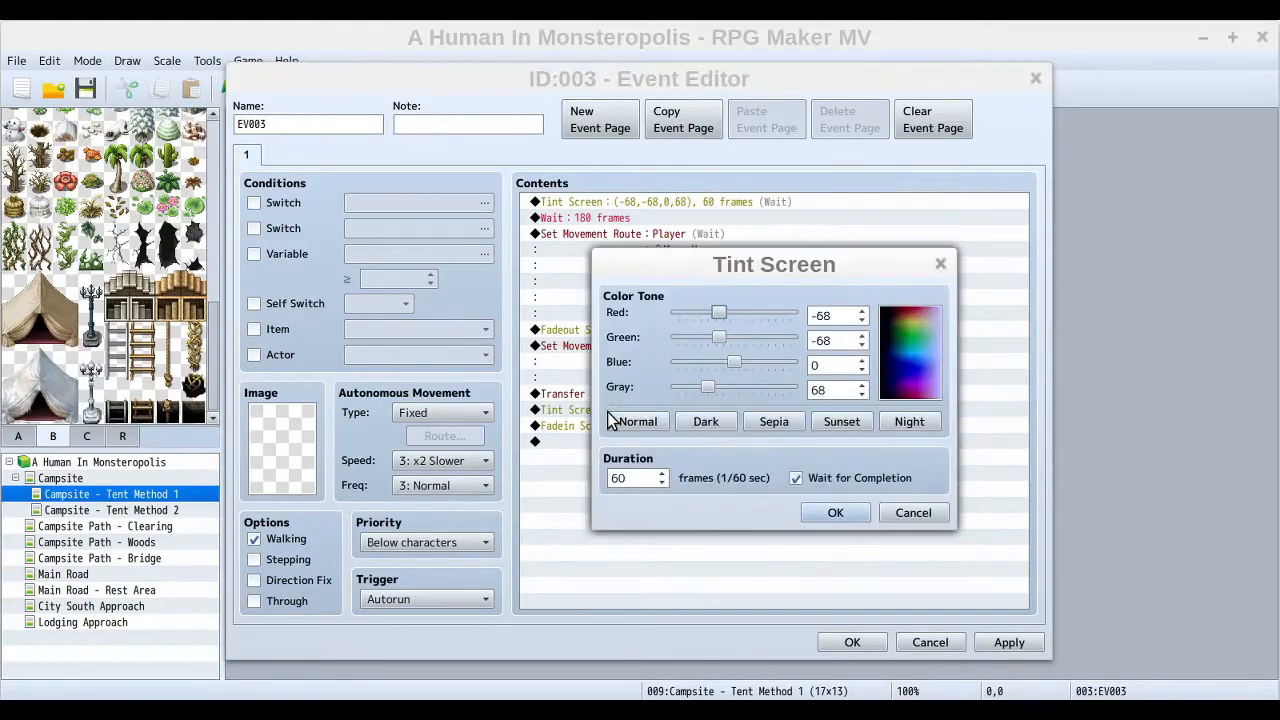
{"action": "left_click", "coordinate": [635, 422]}
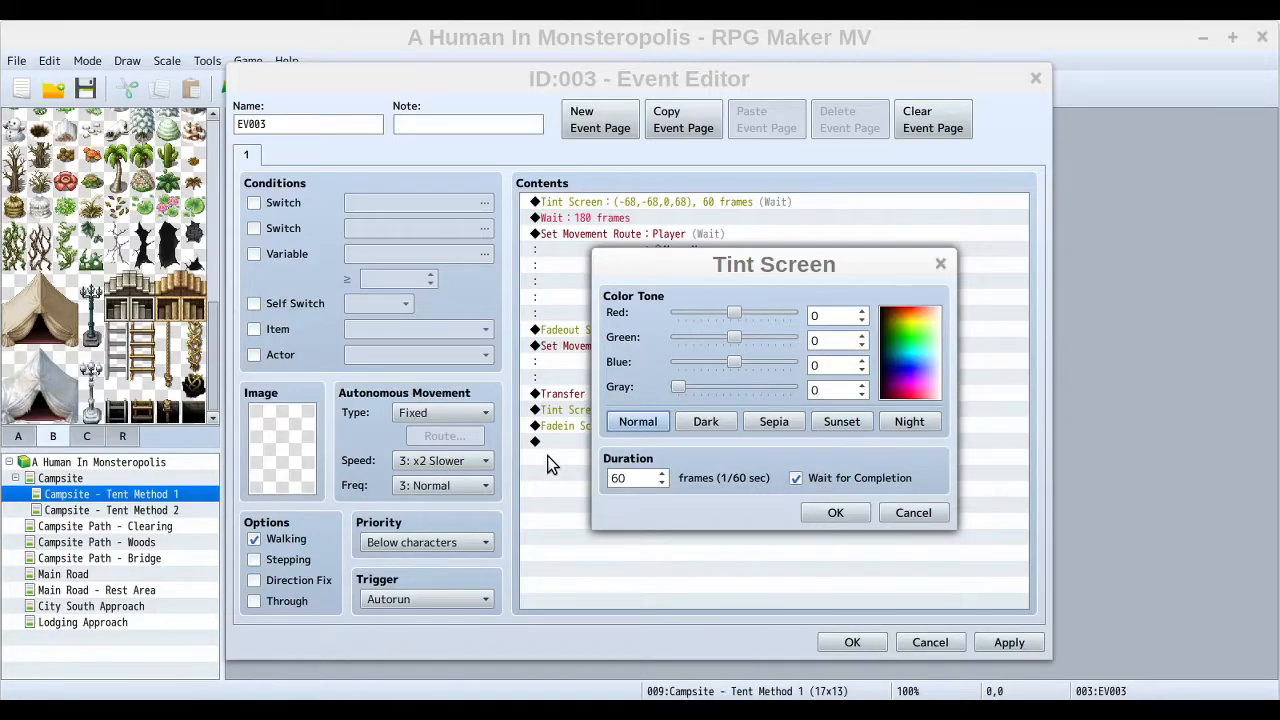
{"action": "left_click", "coordinate": [835, 513]}
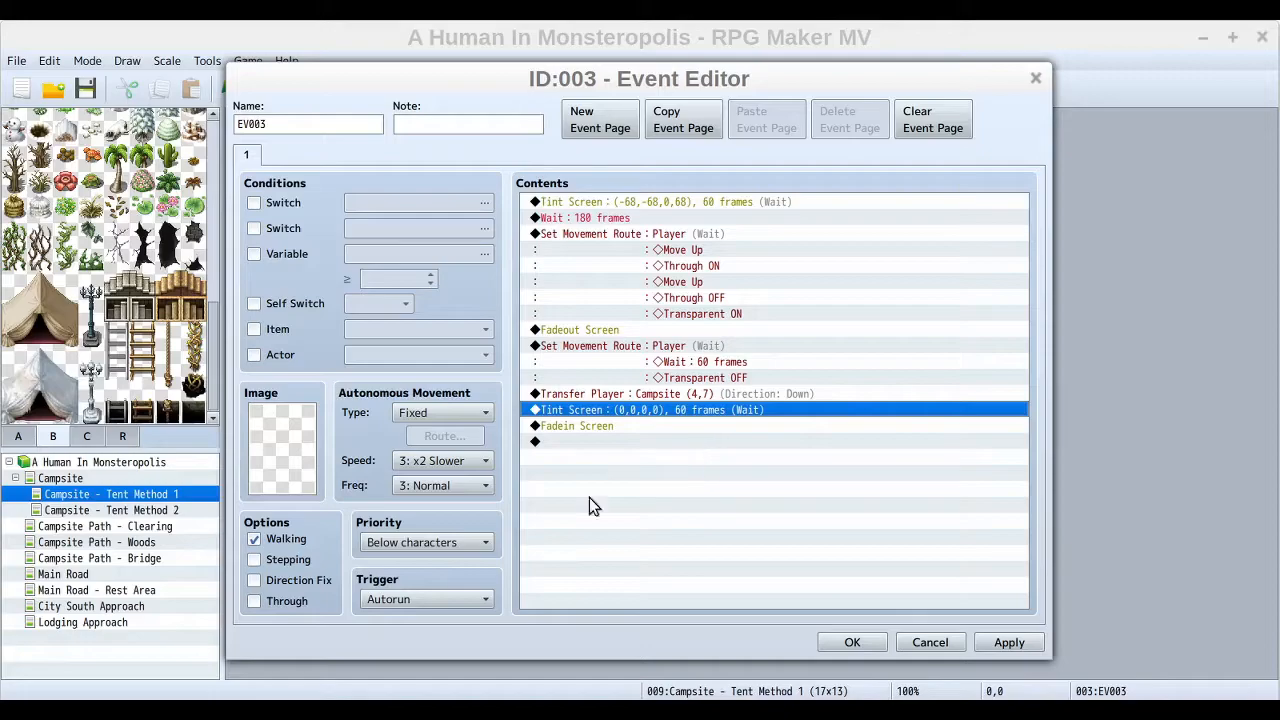
- Add an Erase Event command at the end of the list and save the event
{"action": "left_click", "coordinate": [581, 441]}
{"action": "right_click", "coordinate": [581, 441]}
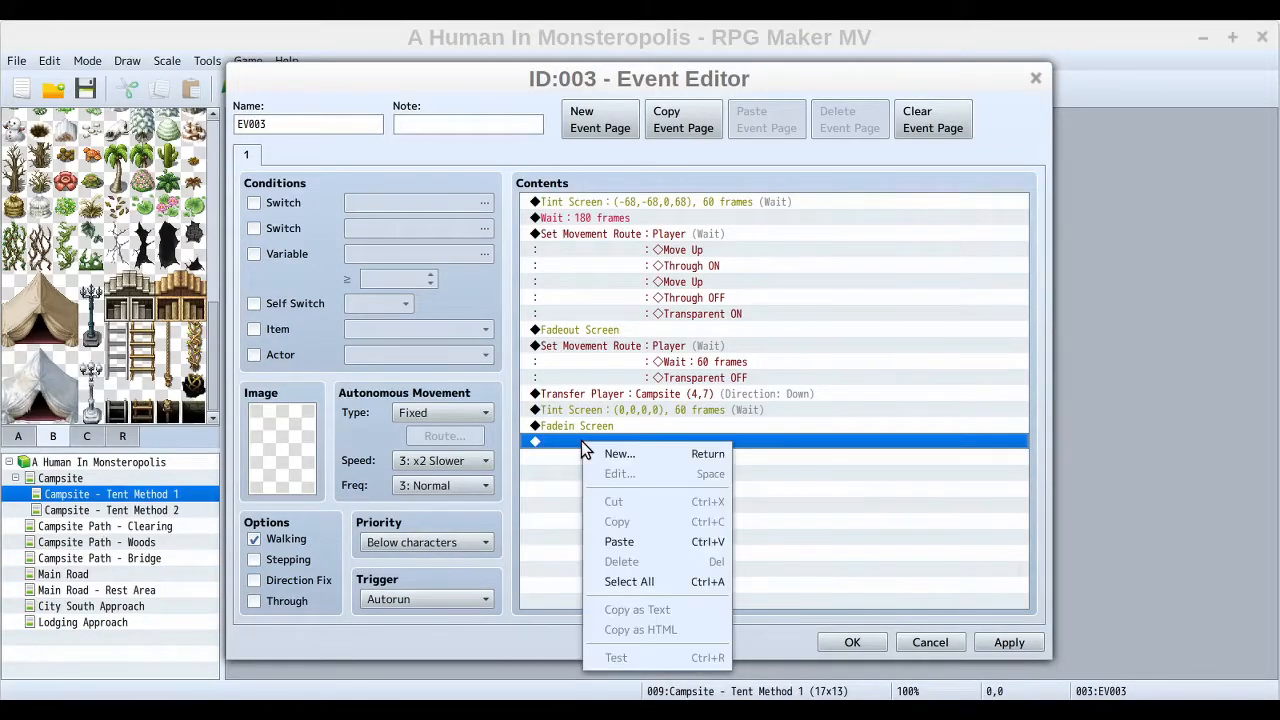
{"action": "left_click", "coordinate": [631, 456]}
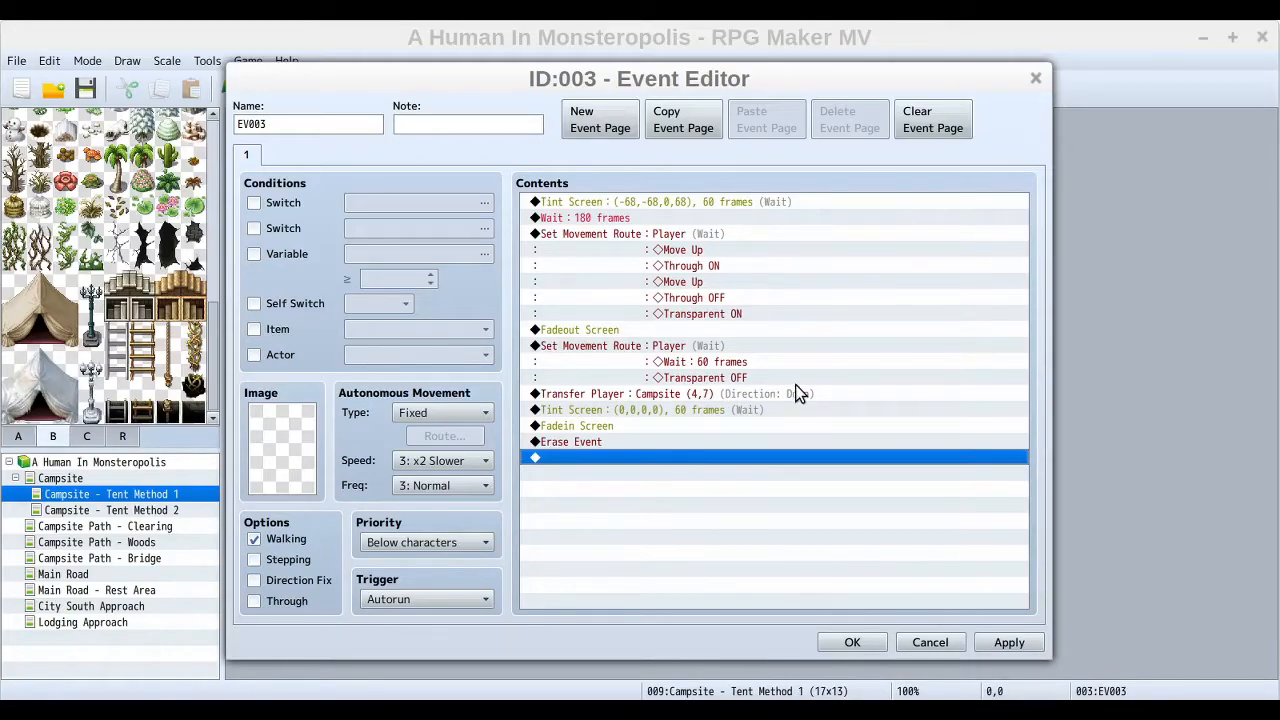
{"action": "left_click", "coordinate": [852, 642]}
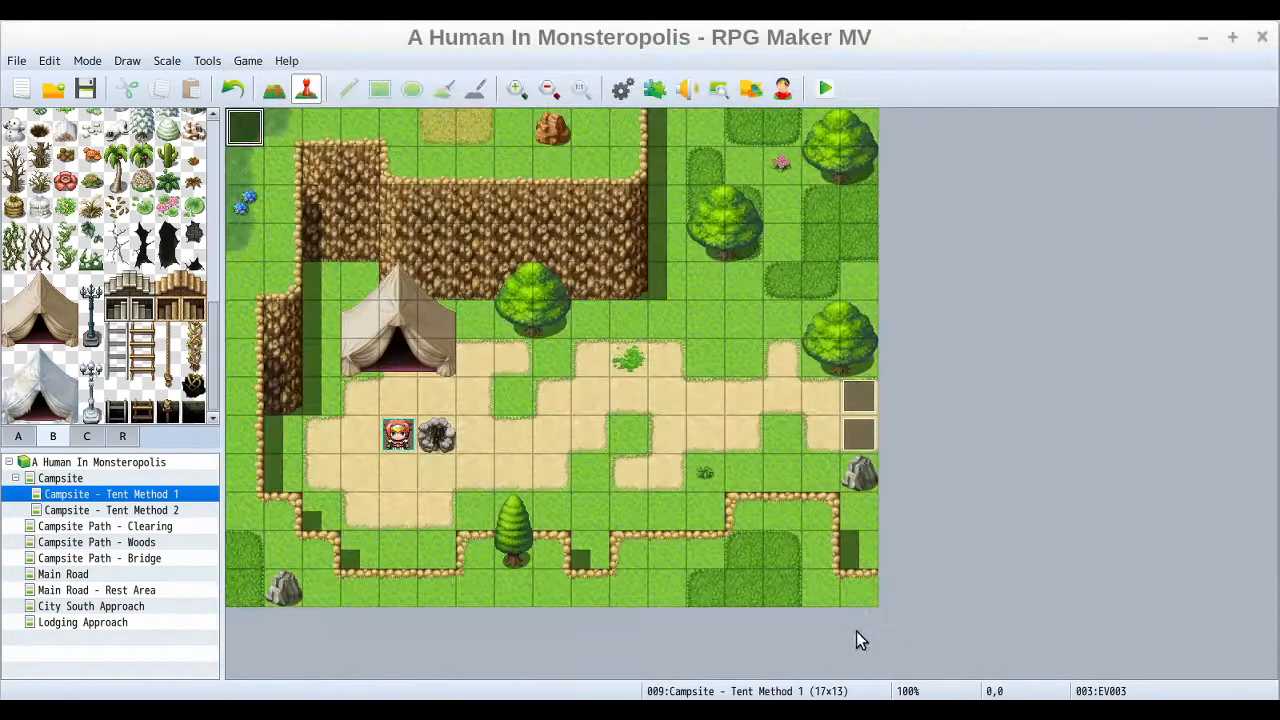
- Save the changes to the game and playtest the night event by starting a new game
{"action": "left_click", "coordinate": [826, 89]}
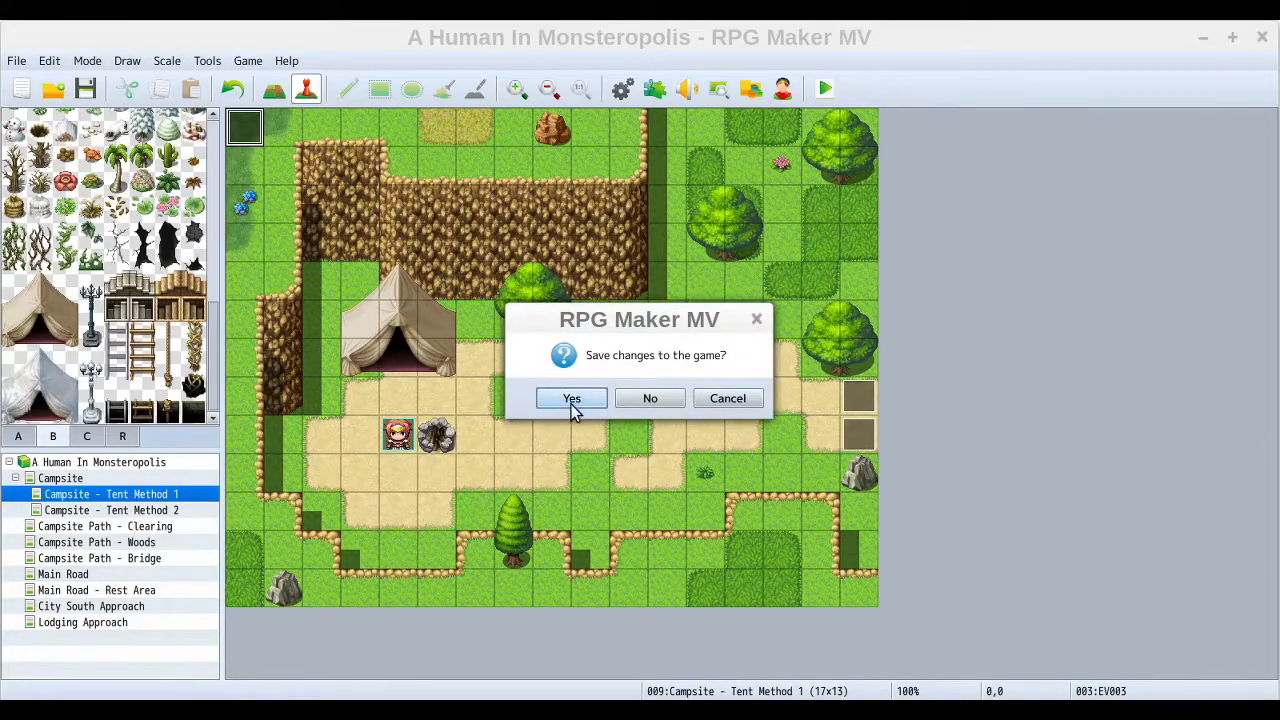
{"action": "left_click", "coordinate": [571, 400]}
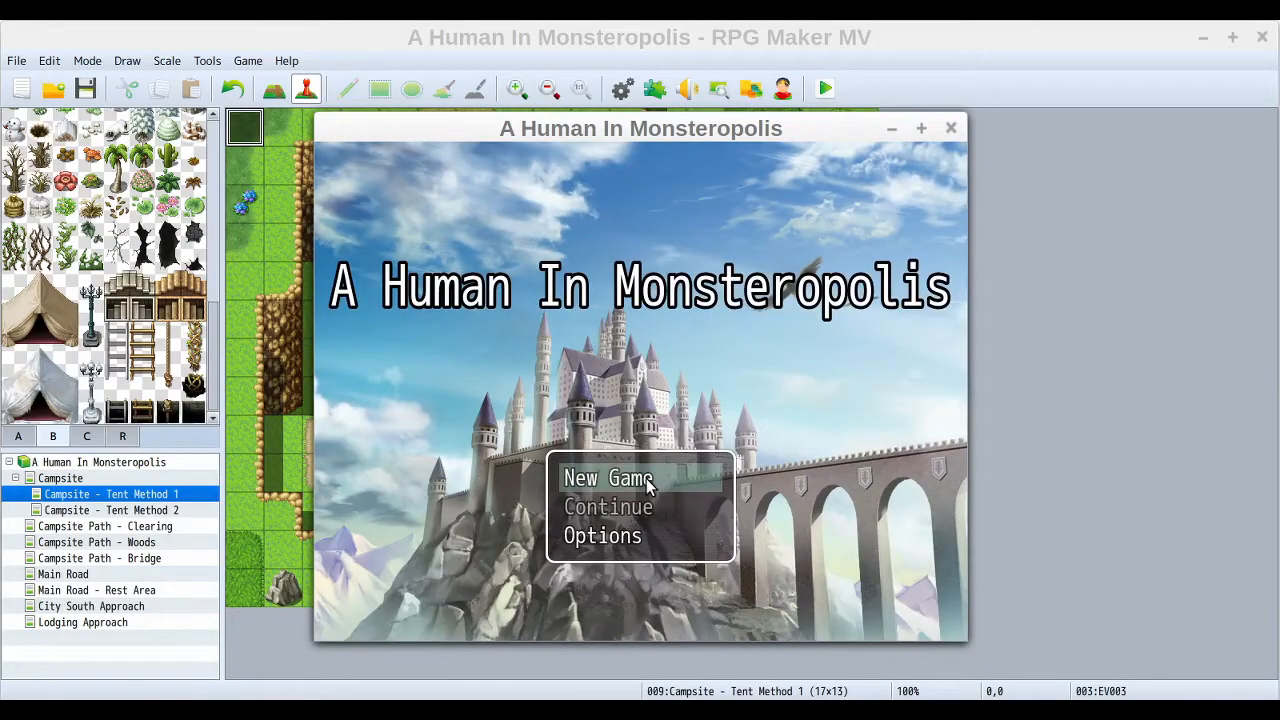
{"action": "left_click", "coordinate": [646, 478]}
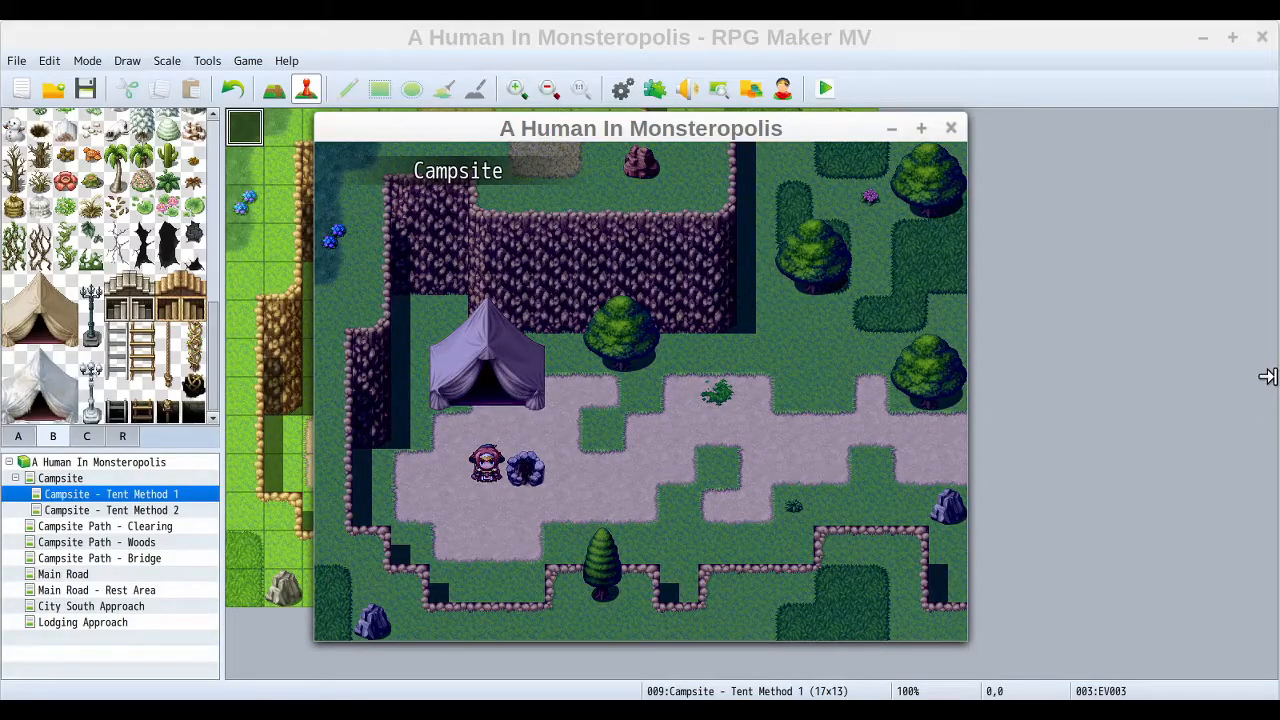
{"action": "key", "text": "Up"}
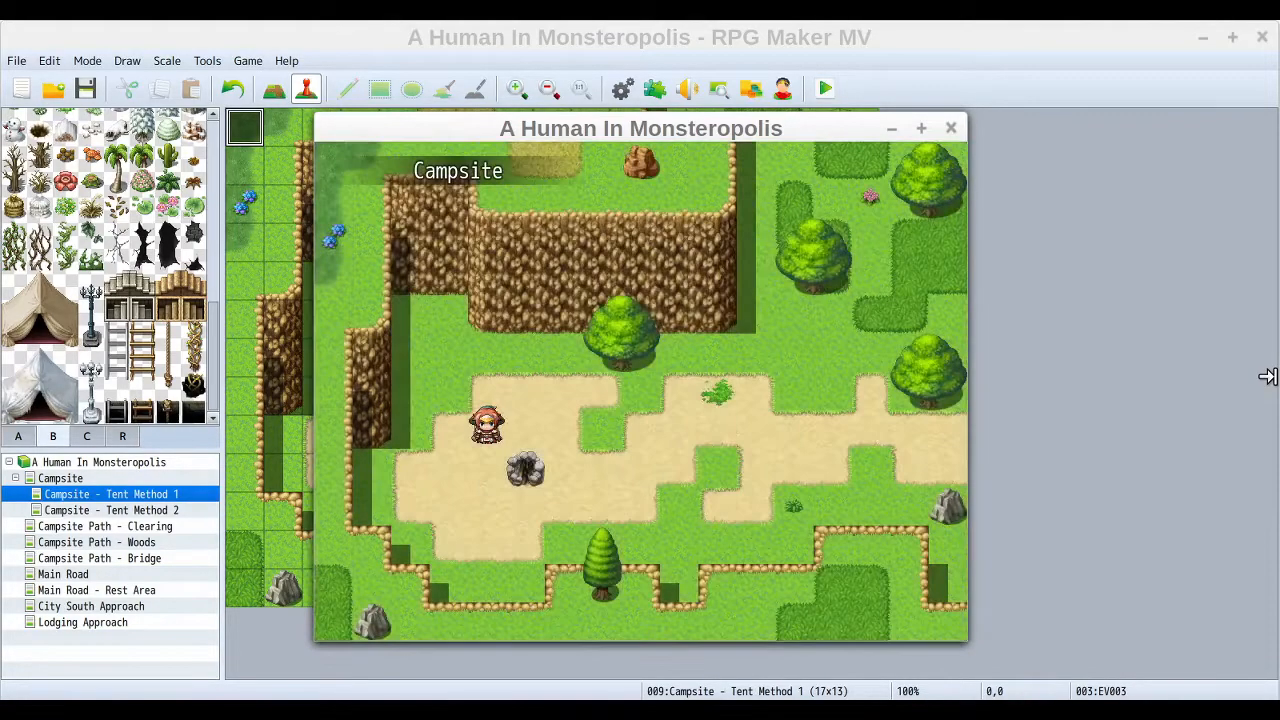
- Walk the party around the campfire on the Campsite map, and close the playtest
{"action": "left_click", "coordinate": [473, 508]}
{"action": "left_click", "coordinate": [729, 446]}
{"action": "left_click", "coordinate": [494, 437]}
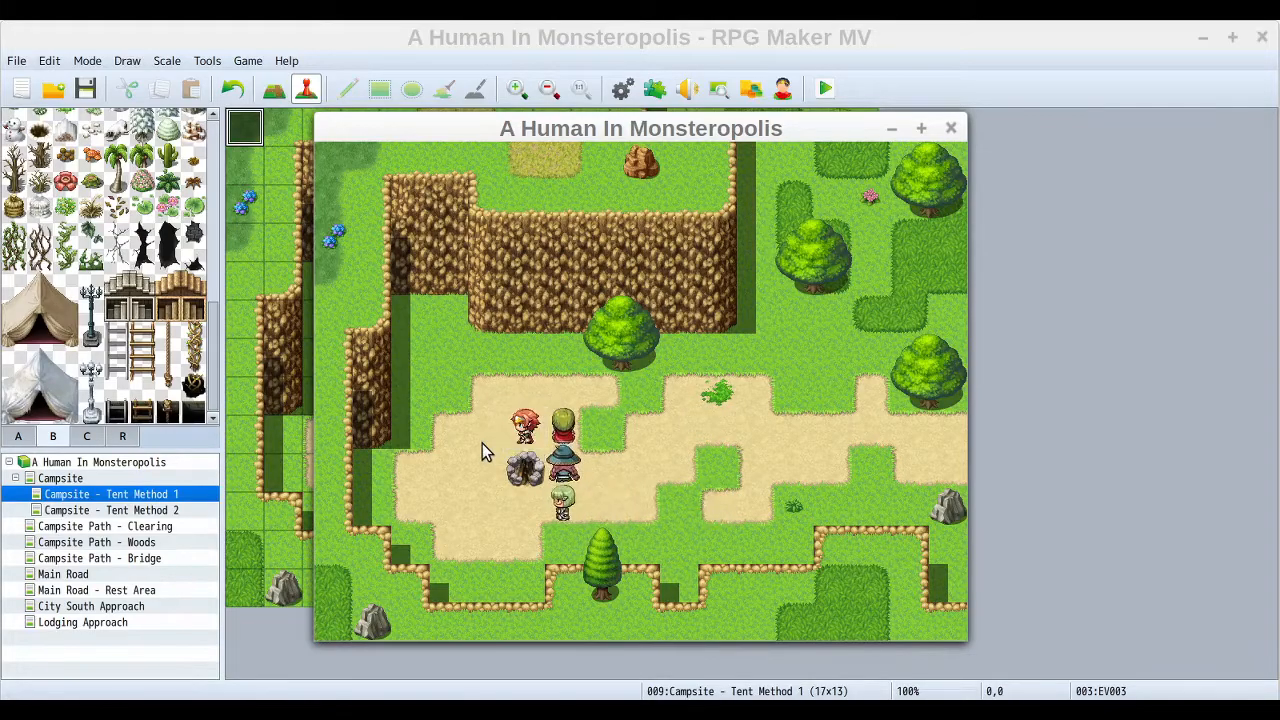
{"action": "left_click", "coordinate": [490, 497]}
{"action": "left_click", "coordinate": [566, 501]}
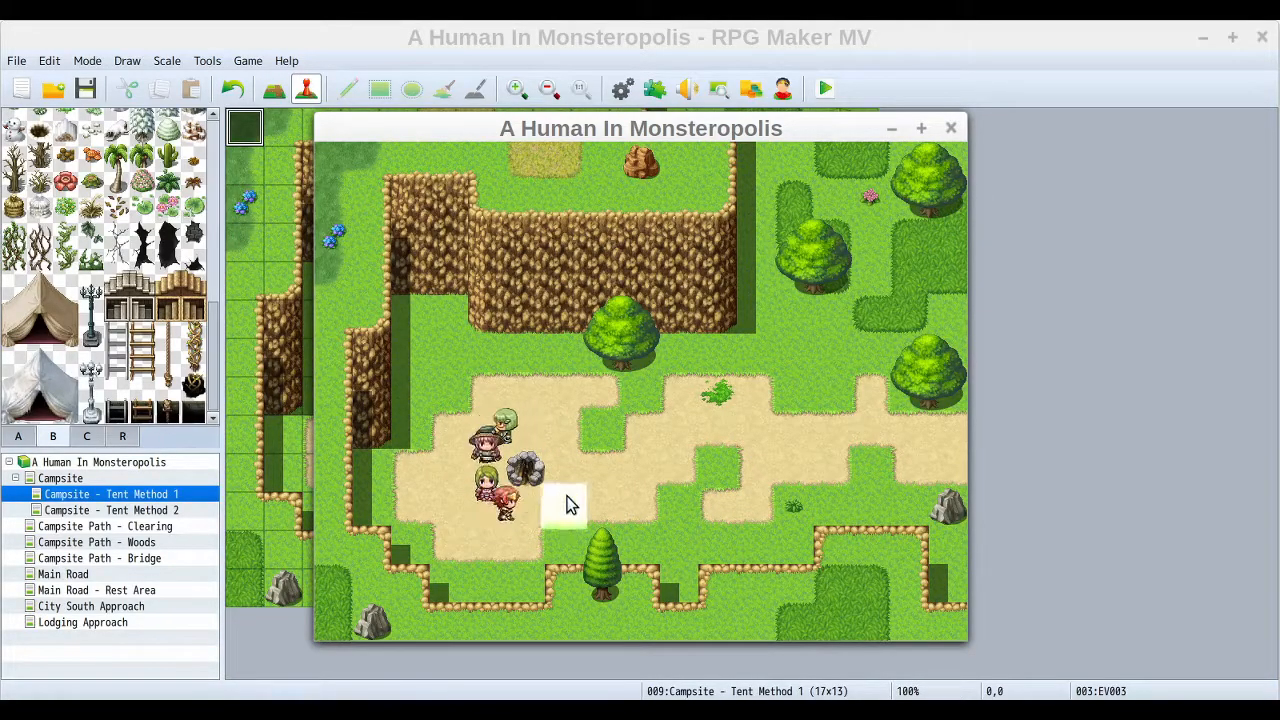
{"action": "left_click", "coordinate": [488, 430]}
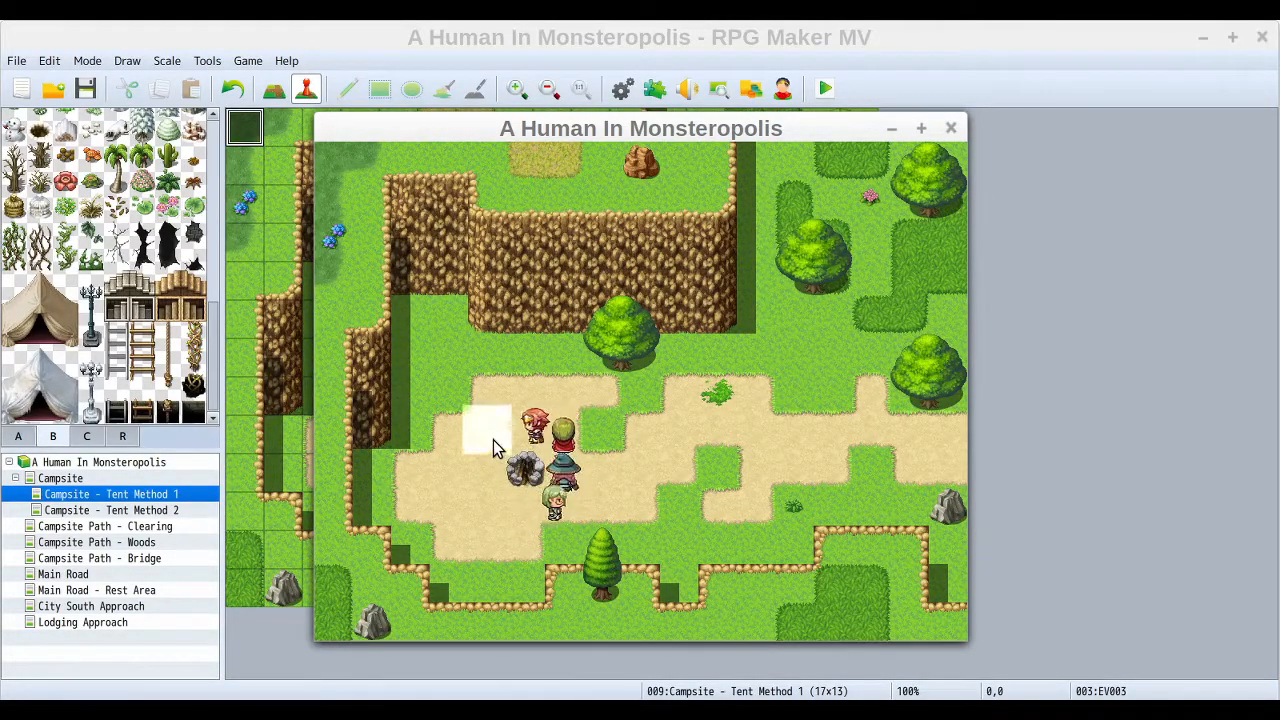
{"action": "left_click", "coordinate": [484, 497]}
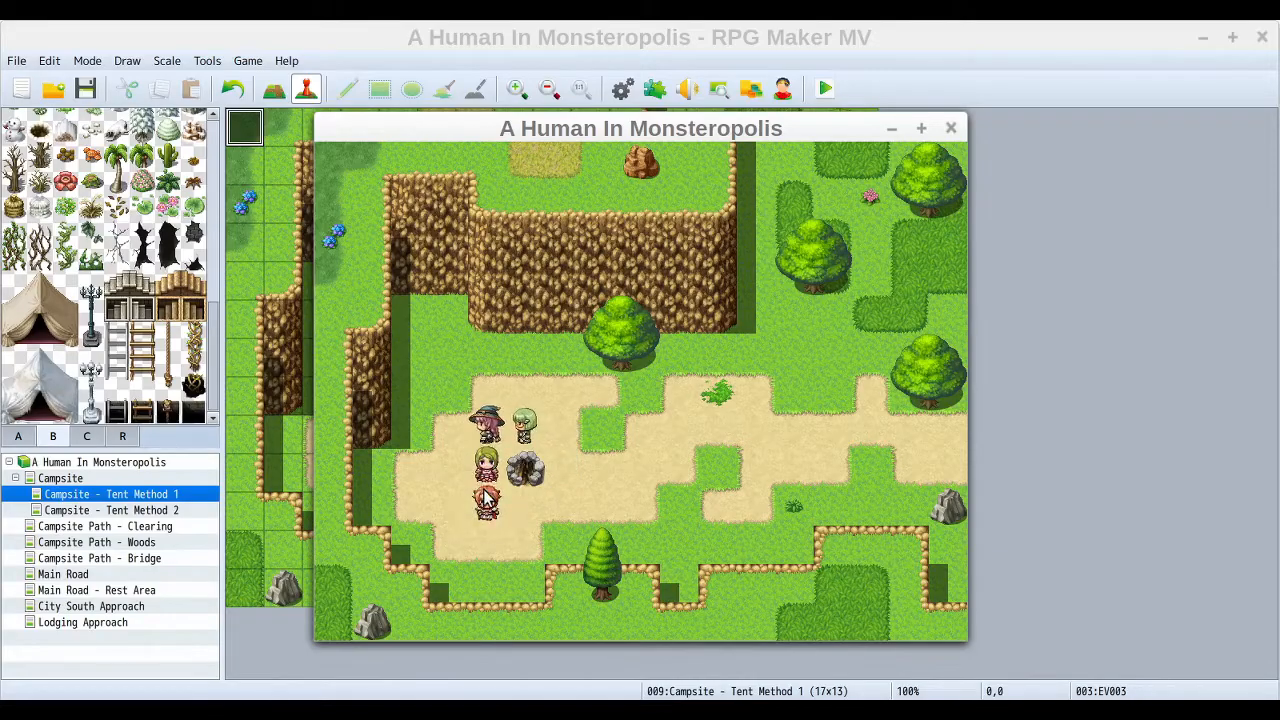
{"action": "left_click", "coordinate": [950, 129]}
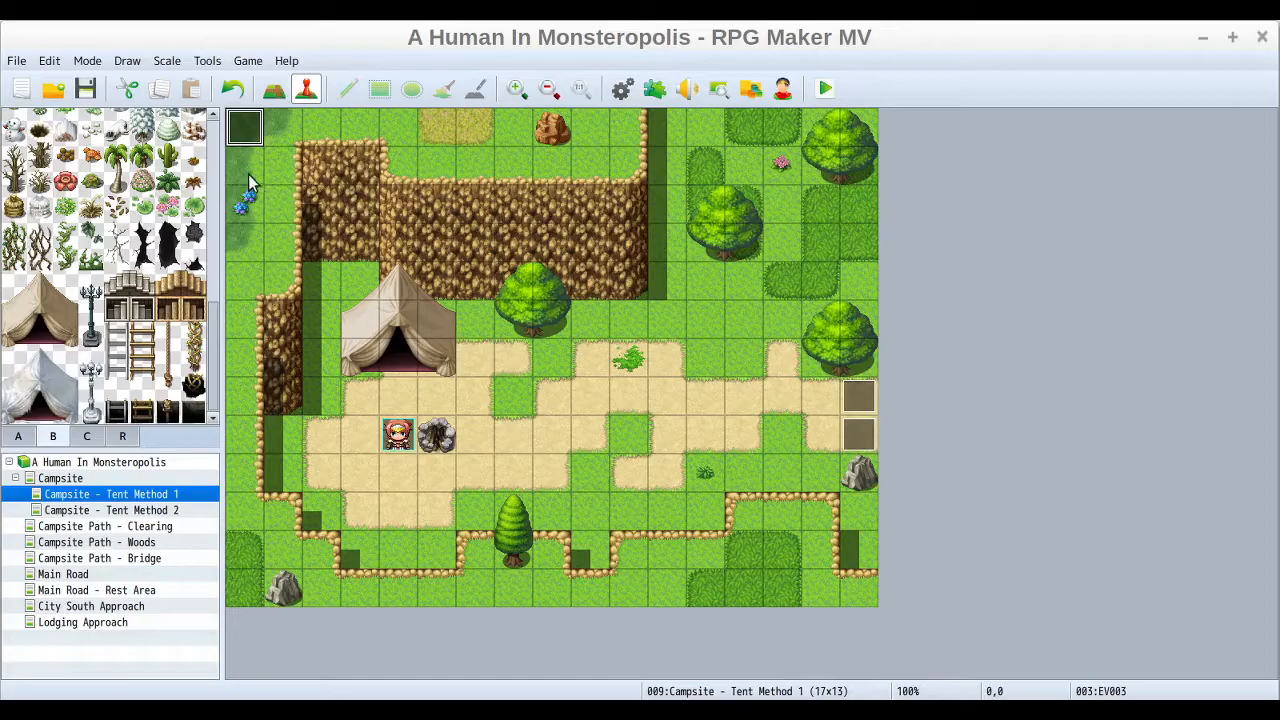
- Review the command list of the autorun event in the map's corner without changing it
{"action": "double_click", "coordinate": [245, 127]}
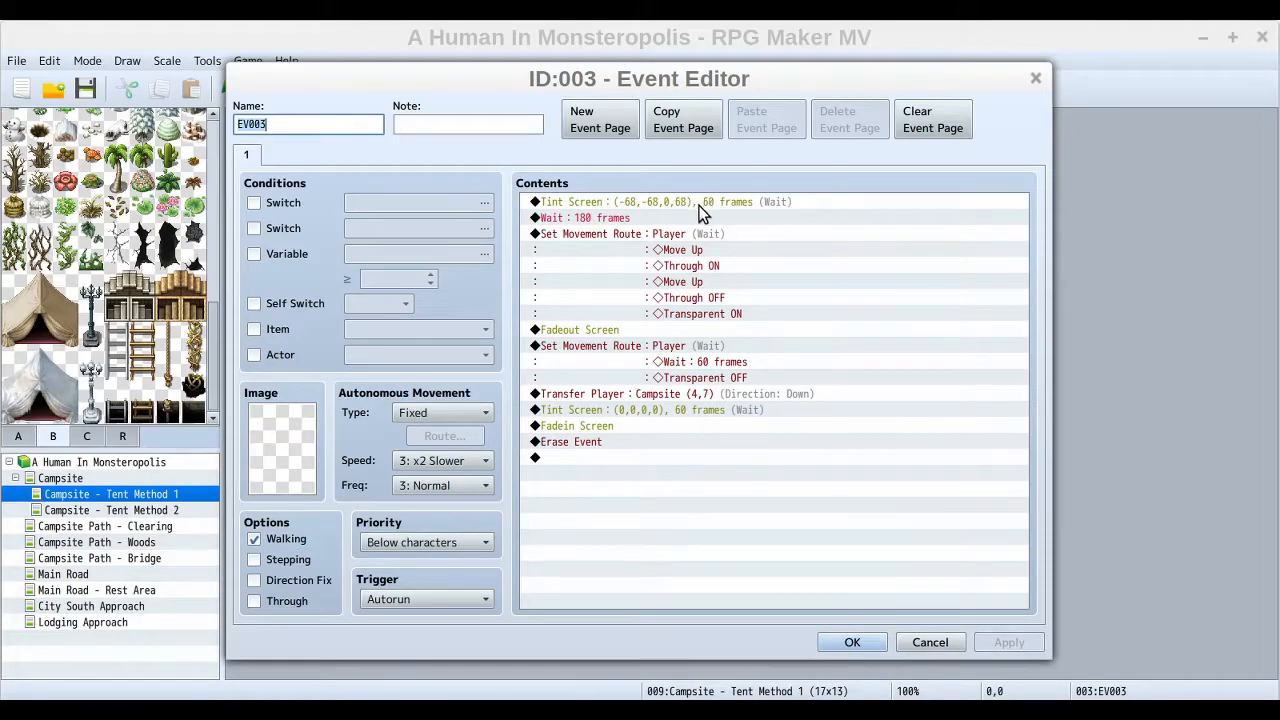
{"action": "left_click", "coordinate": [930, 642]}
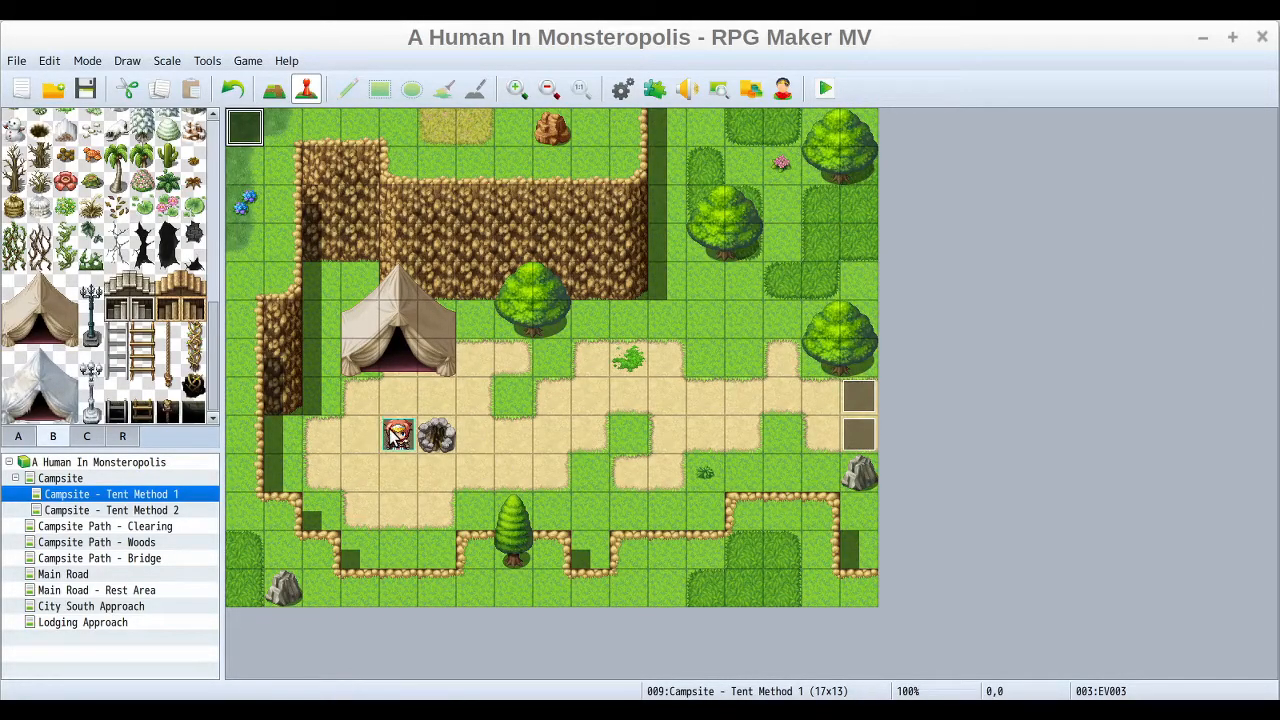
{"action": "double_click", "coordinate": [248, 126]}
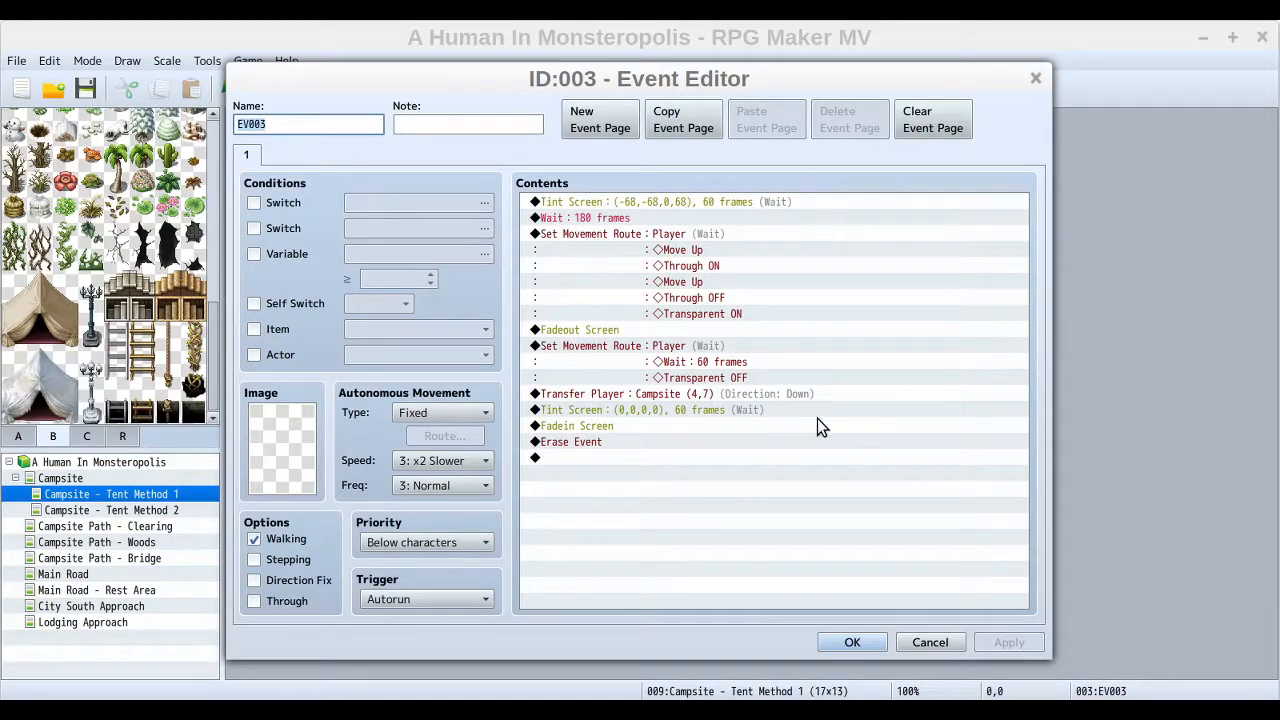
{"action": "left_click", "coordinate": [930, 643]}
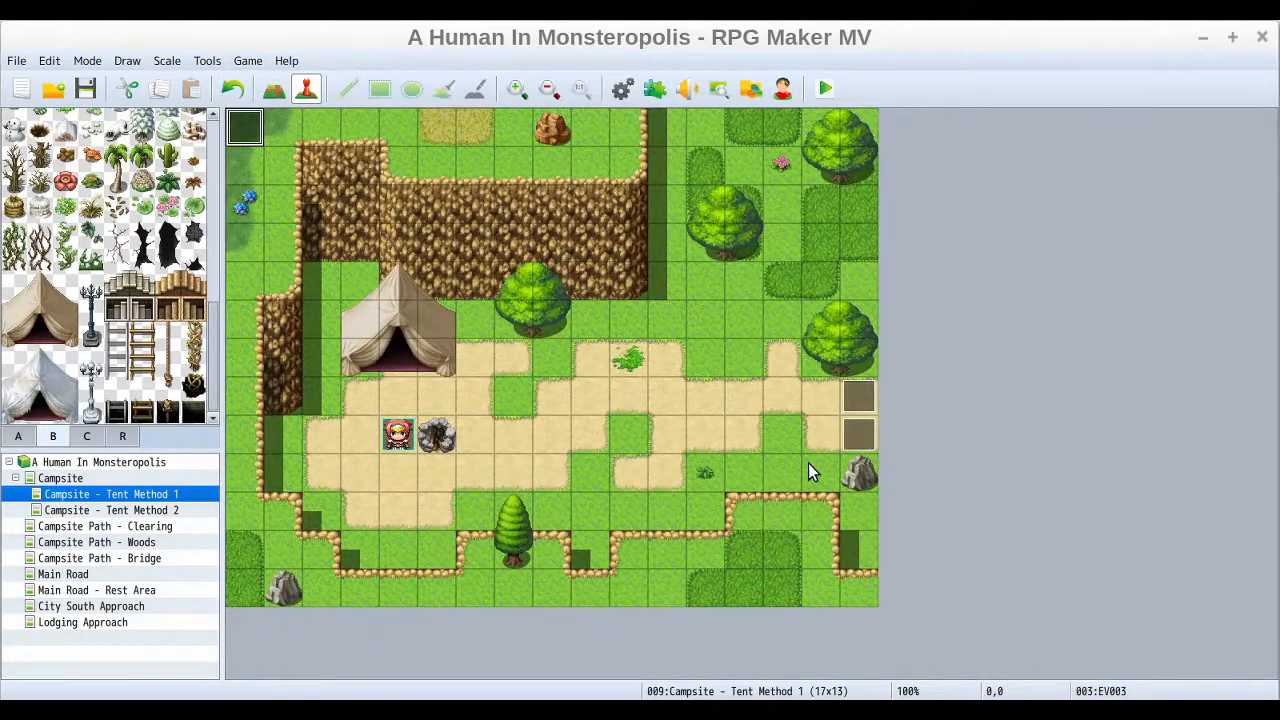